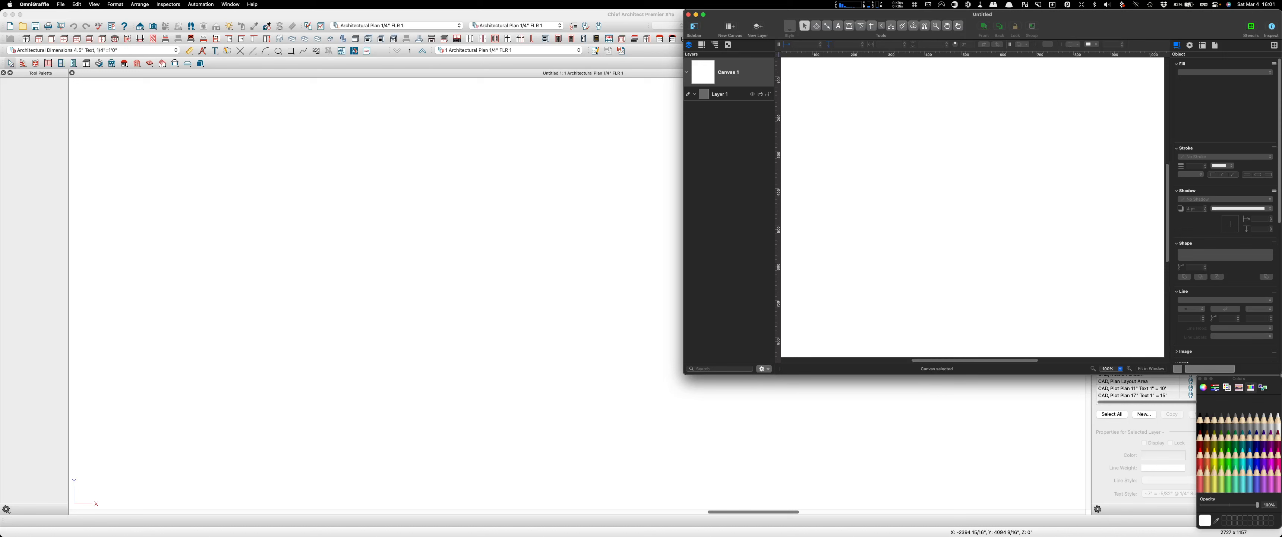
# - Place a rounded rectangle from the Shadowed group of the Shapes stencil on the canvas and label it THE BOSS
pyautogui.click(815, 26)
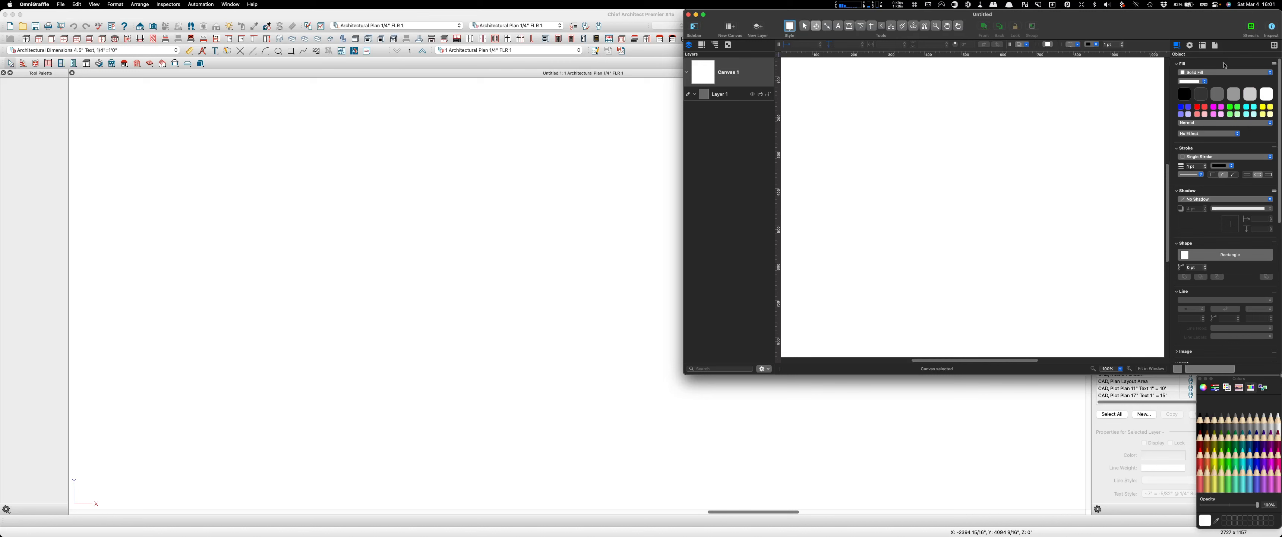
pyautogui.click(1274, 46)
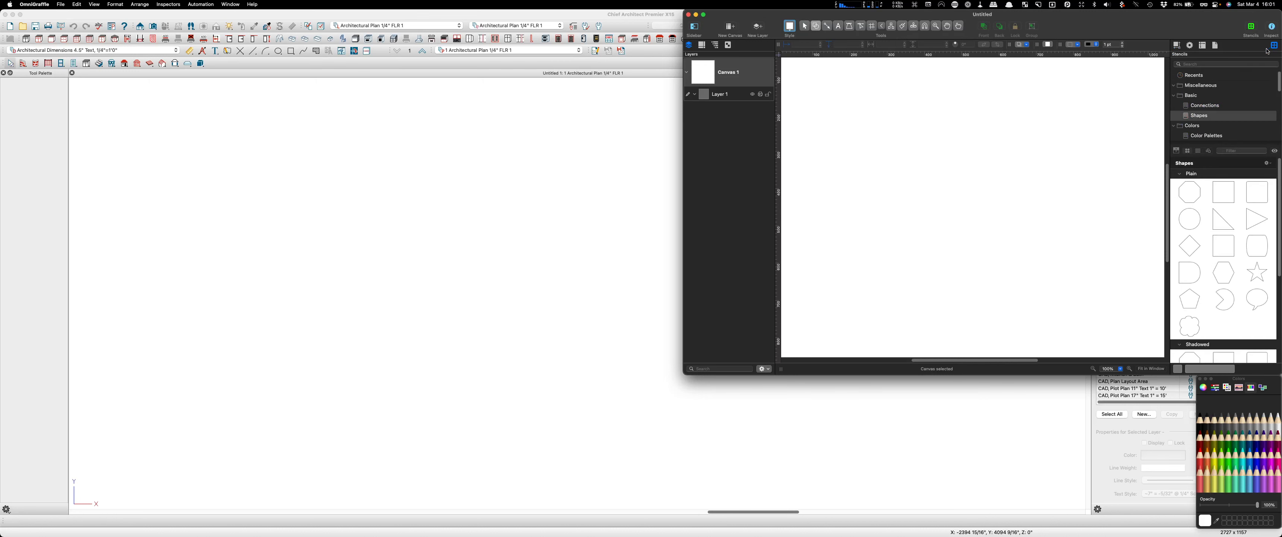
pyautogui.scroll(-5, 1217, 227)
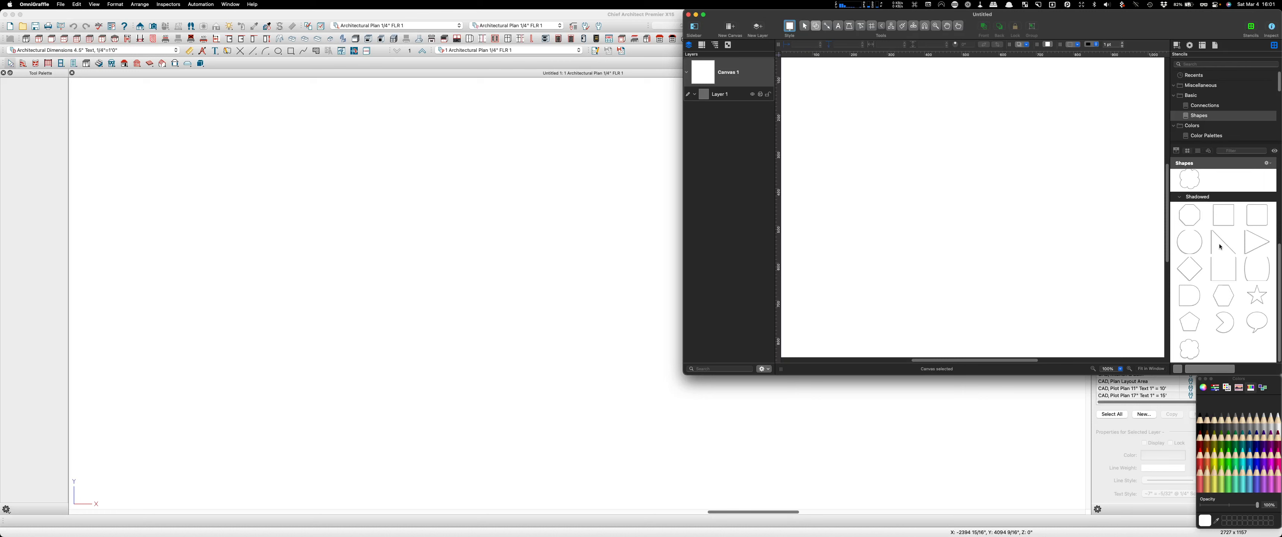
pyautogui.moveTo(1264, 208); pyautogui.dragTo(863, 154)
pyautogui.doubleClick(864, 148)
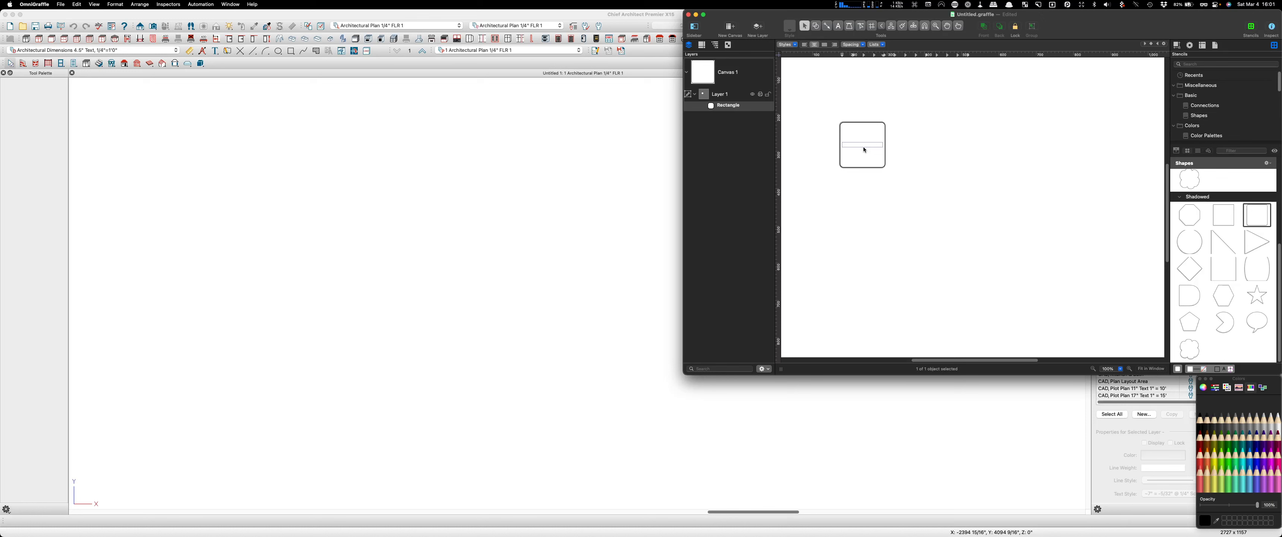
pyautogui.write('THE BOSS')
pyautogui.click(874, 200)
# - Shrink the THE BOSS box to about 42 px high and move it near the top of the canvas
pyautogui.click(863, 167)
pyautogui.moveTo(862, 167); pyautogui.dragTo(862, 138)
pyautogui.moveTo(920, 114); pyautogui.dragTo(874, 92)
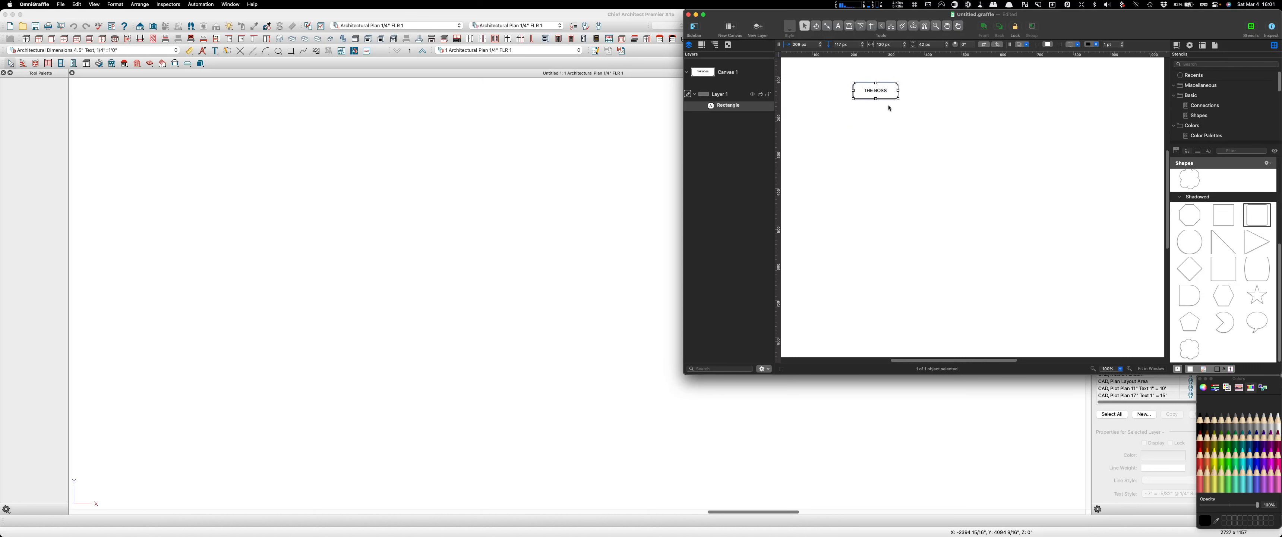
# - Duplicate the THE BOSS box and place the copy just below it, offset to the left
pyautogui.keyDown('alt'); pyautogui.moveTo(896, 96); pyautogui.dragTo(897, 96); pyautogui.keyUp('alt')
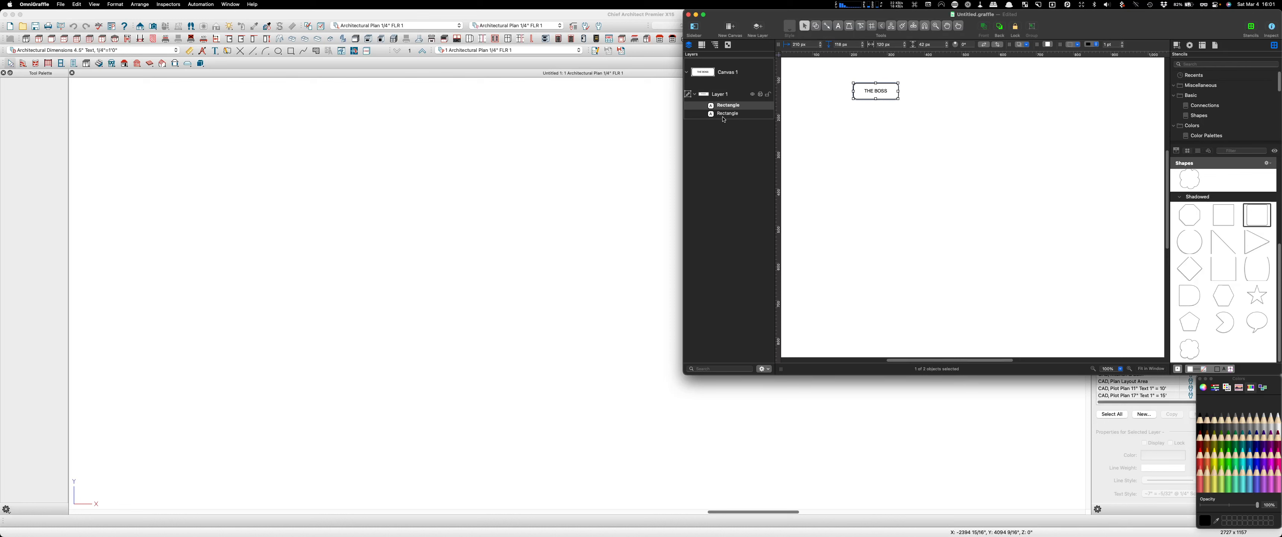
pyautogui.moveTo(868, 94); pyautogui.dragTo(846, 120)
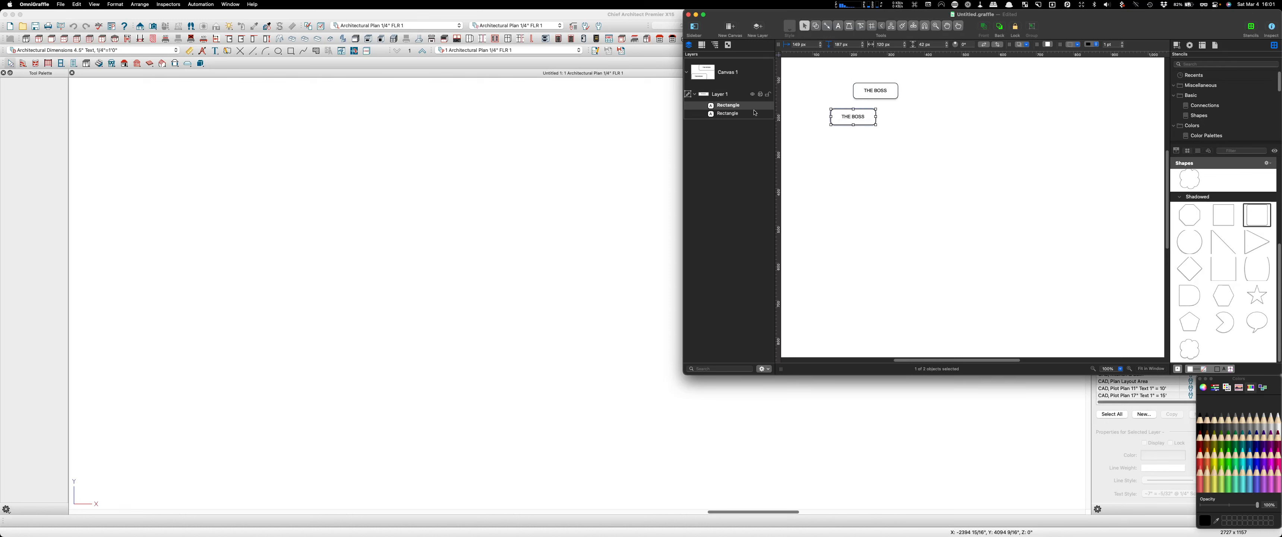
pyautogui.click(878, 92)
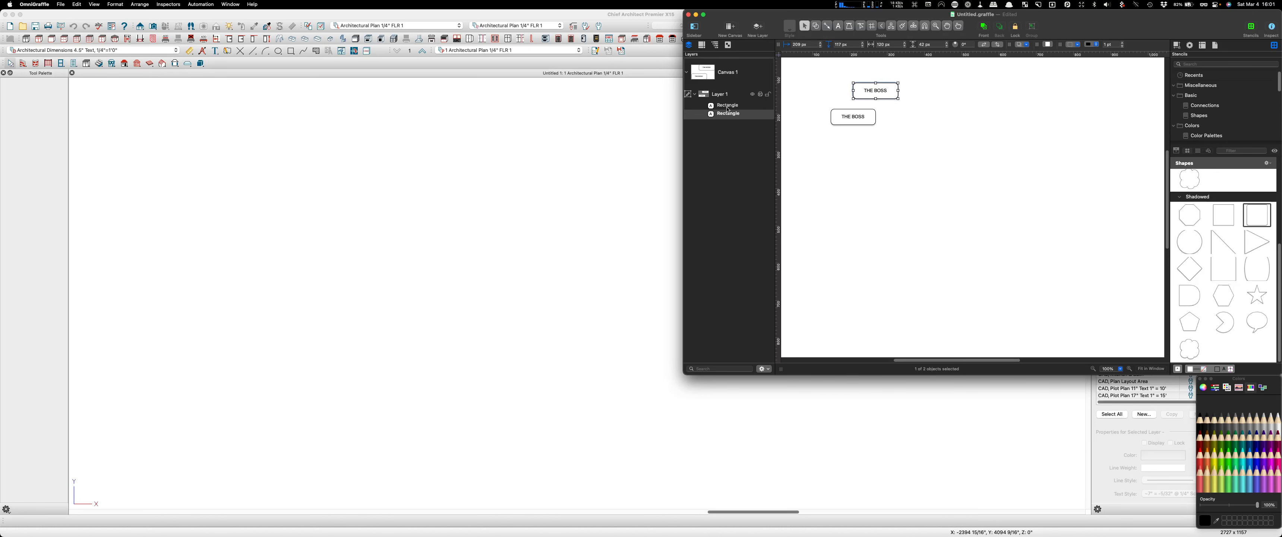
pyautogui.moveTo(727, 114); pyautogui.dragTo(727, 120)
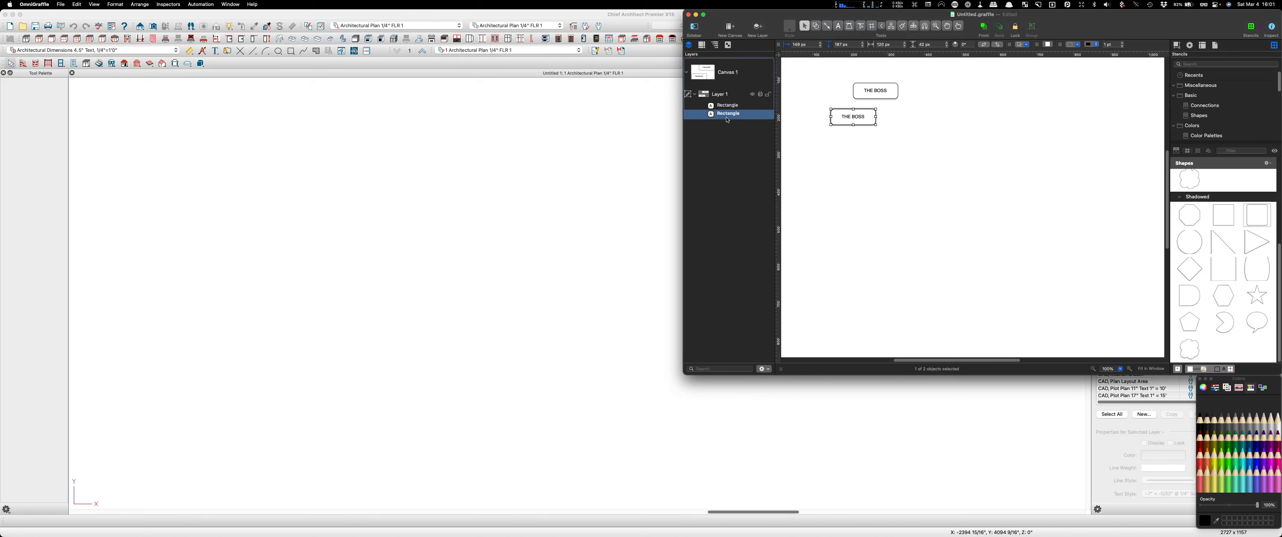
# - Relabel the lower box THE VP and align it centered beneath THE BOSS
pyautogui.doubleClick(862, 118)
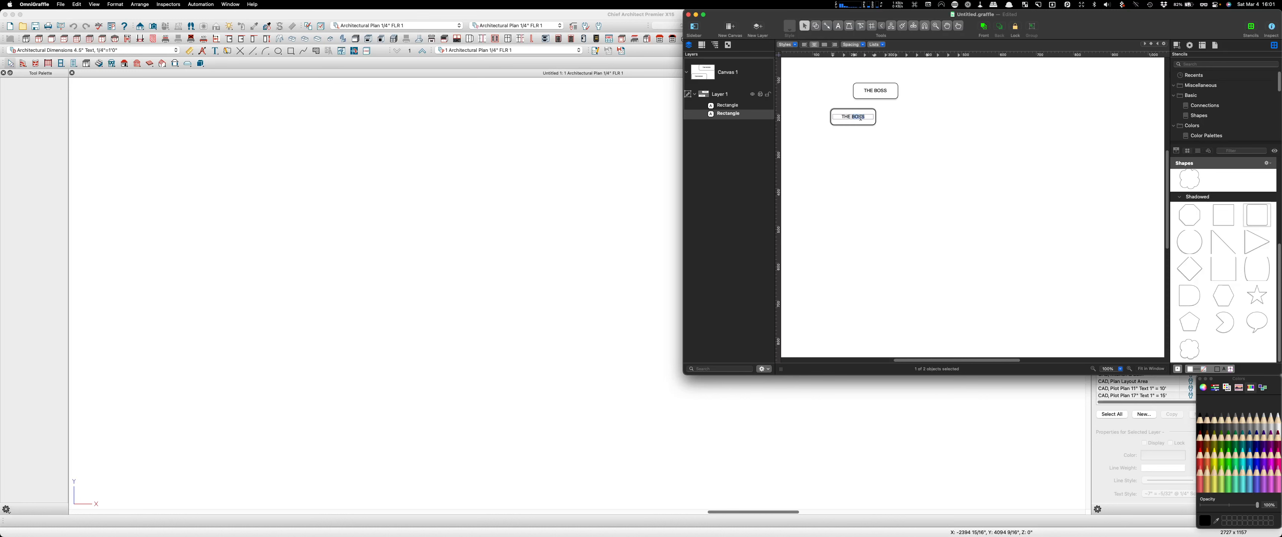
pyautogui.write('VP')
pyautogui.click(822, 110)
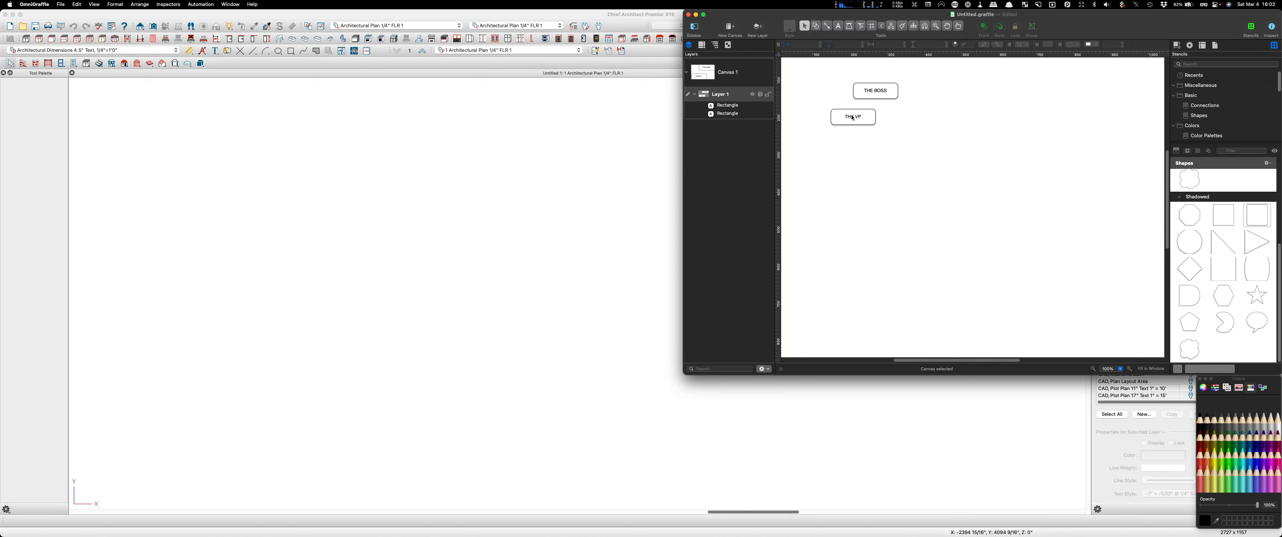
pyautogui.moveTo(853, 118)
pyautogui.mouseDown()
pyautogui.moveTo(875, 122)
pyautogui.moveTo(843, 125)
pyautogui.moveTo(876, 126)
pyautogui.mouseUp()
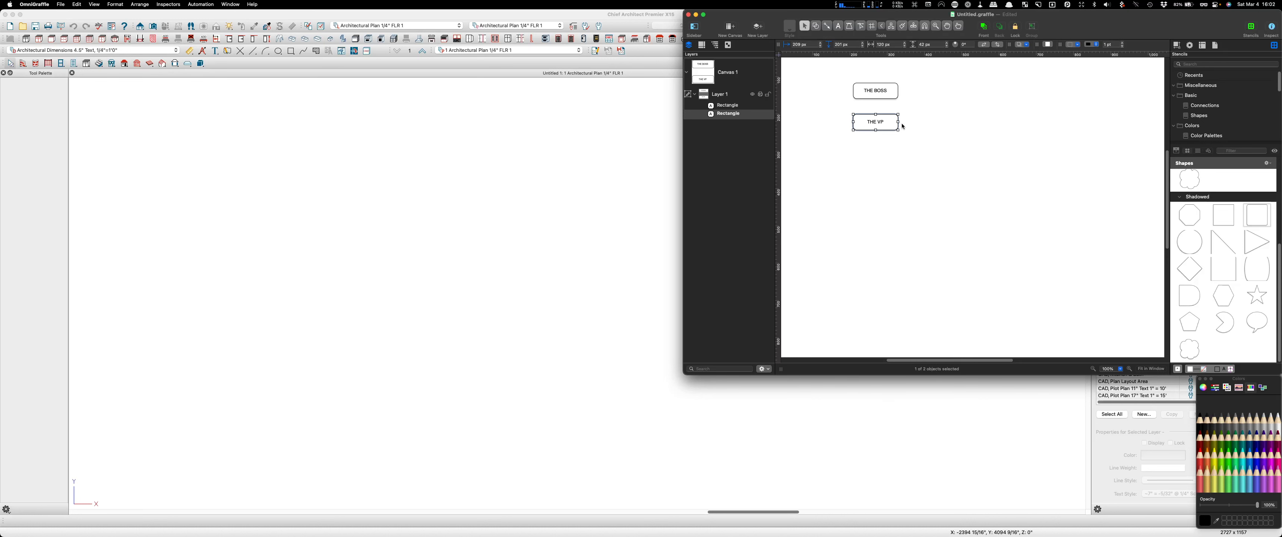
# - Duplicate the THE VP box and place the copy directly below it with the same vertical spacing
pyautogui.press('alt')
pyautogui.keyDown('alt'); pyautogui.moveTo(877, 122); pyautogui.dragTo(879, 156); pyautogui.keyUp('alt')
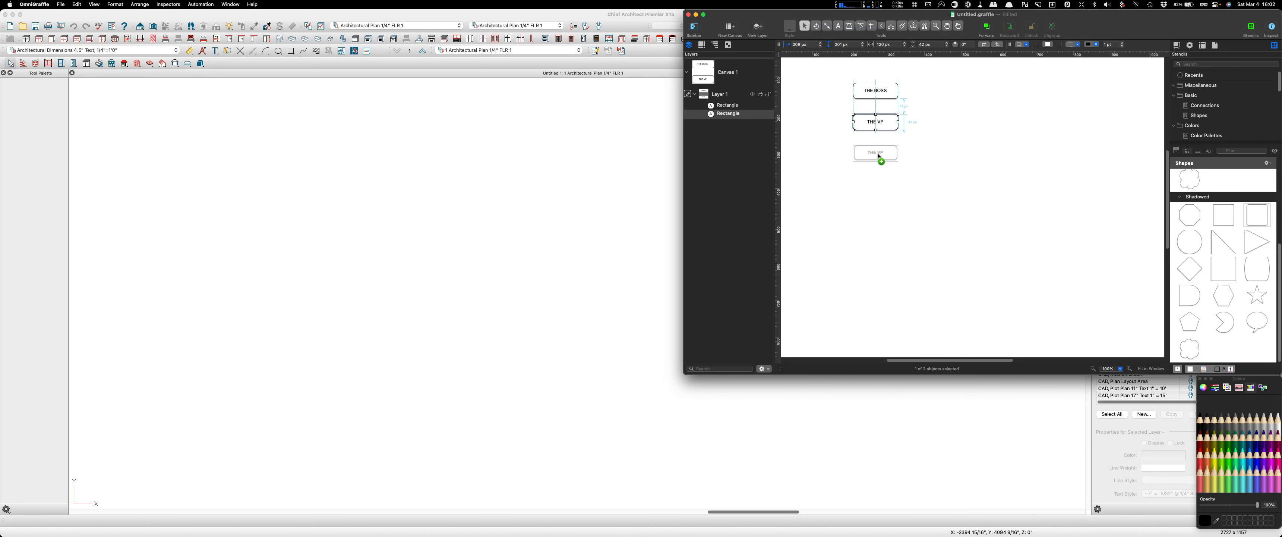
pyautogui.keyDown('alt'); pyautogui.moveTo(879, 156); pyautogui.dragTo(879, 155); pyautogui.keyUp('alt')
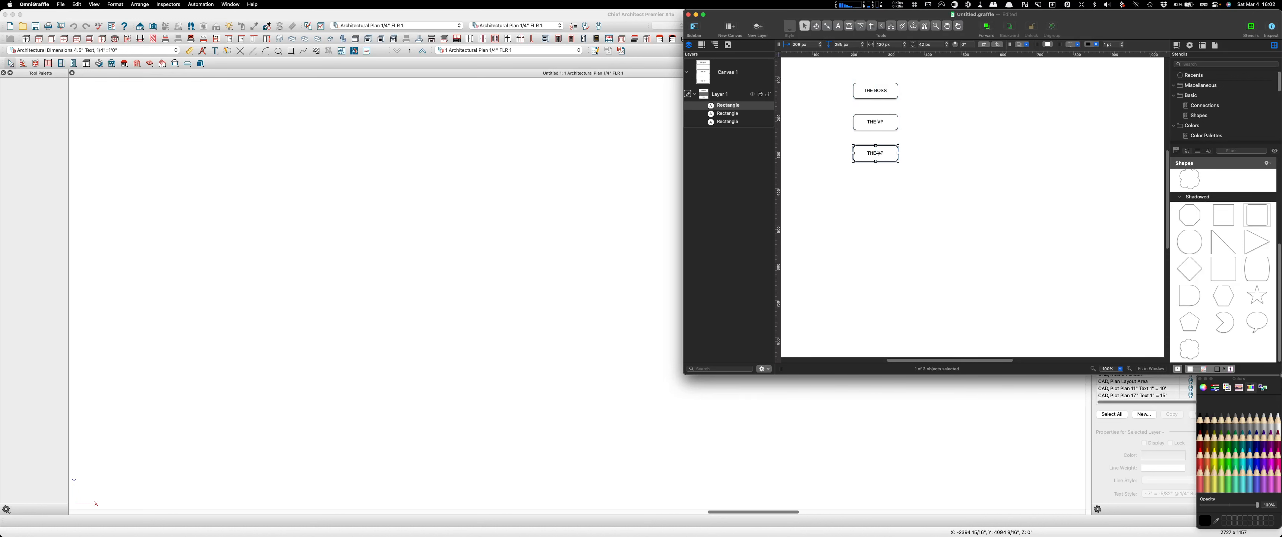
pyautogui.click(945, 125)
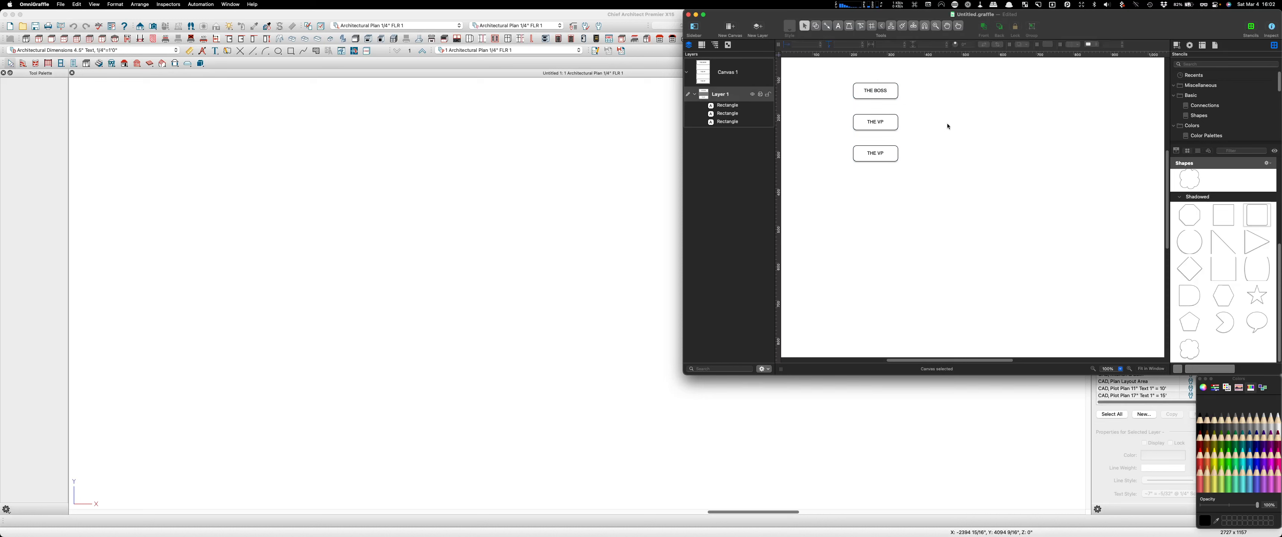
# - Change the label of the lowest box to OPS
pyautogui.doubleClick(877, 154)
pyautogui.press('BackSpace')
pyautogui.press('BackSpace')
pyautogui.press('BackSpace')
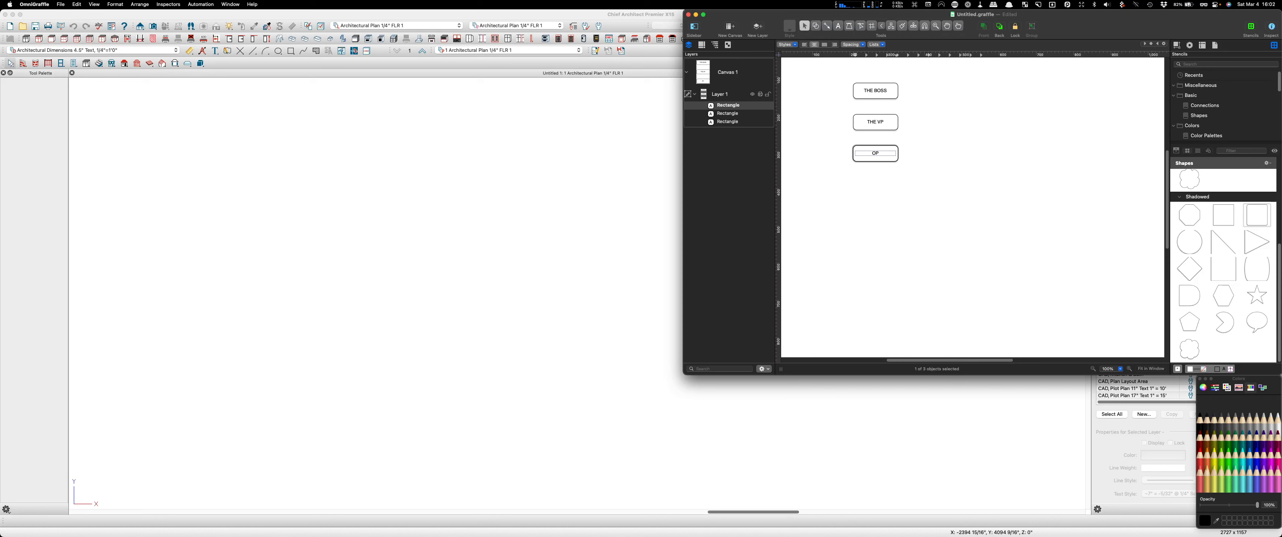
pyautogui.write('S')
pyautogui.click(902, 223)
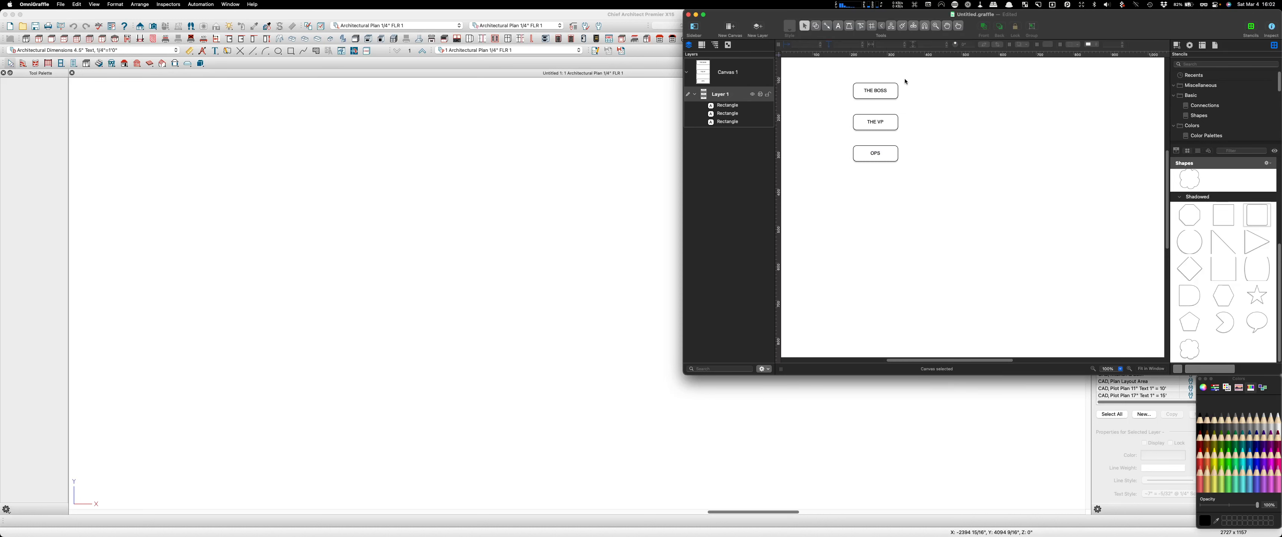
# - Make three copies of the OPS box in a row below and right of it, and label the first copy FUTURE
pyautogui.click(891, 154)
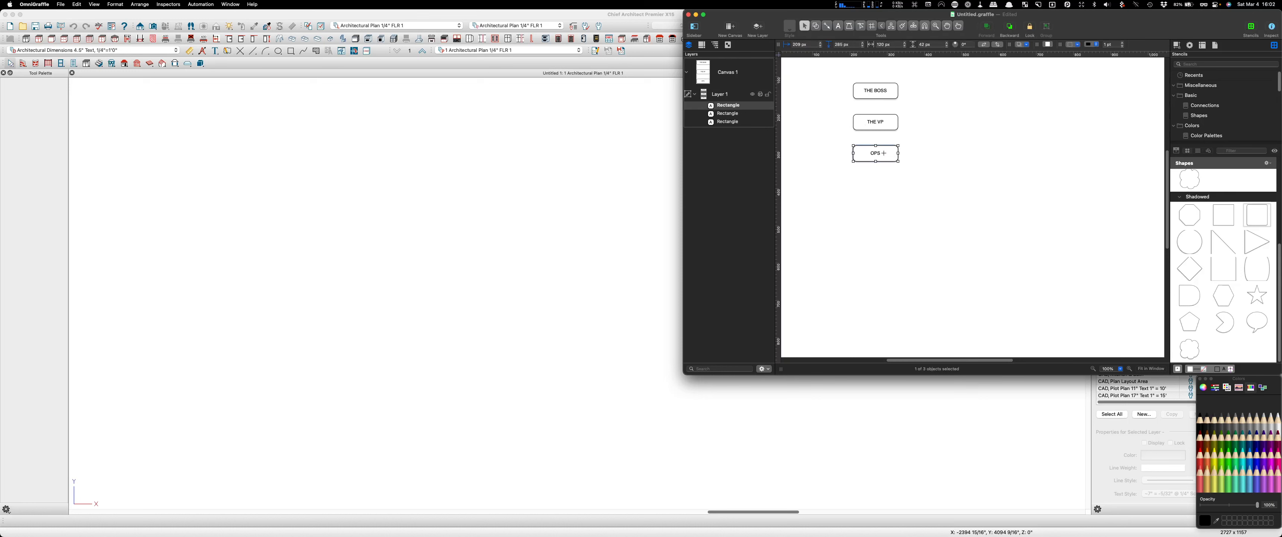
pyautogui.keyDown('alt'); pyautogui.moveTo(891, 154); pyautogui.dragTo(1003, 185); pyautogui.keyUp('alt')
pyautogui.doubleClick(898, 183)
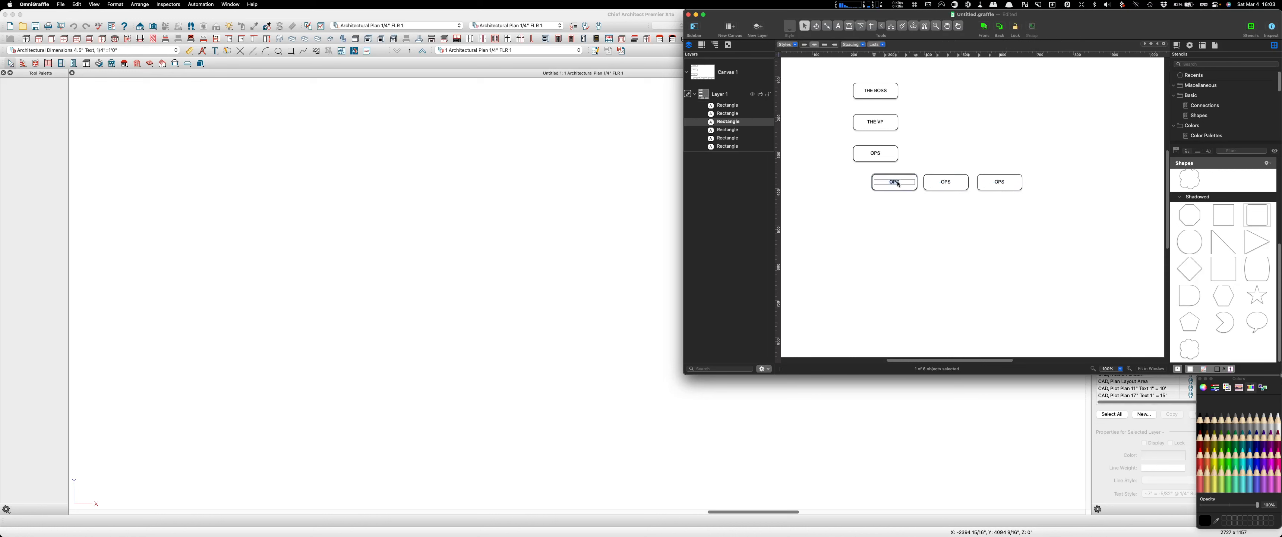
pyautogui.write('FUTURE')
# - Label the middle box of the bottom row CURRENT and the last one QRF
pyautogui.click(942, 183)
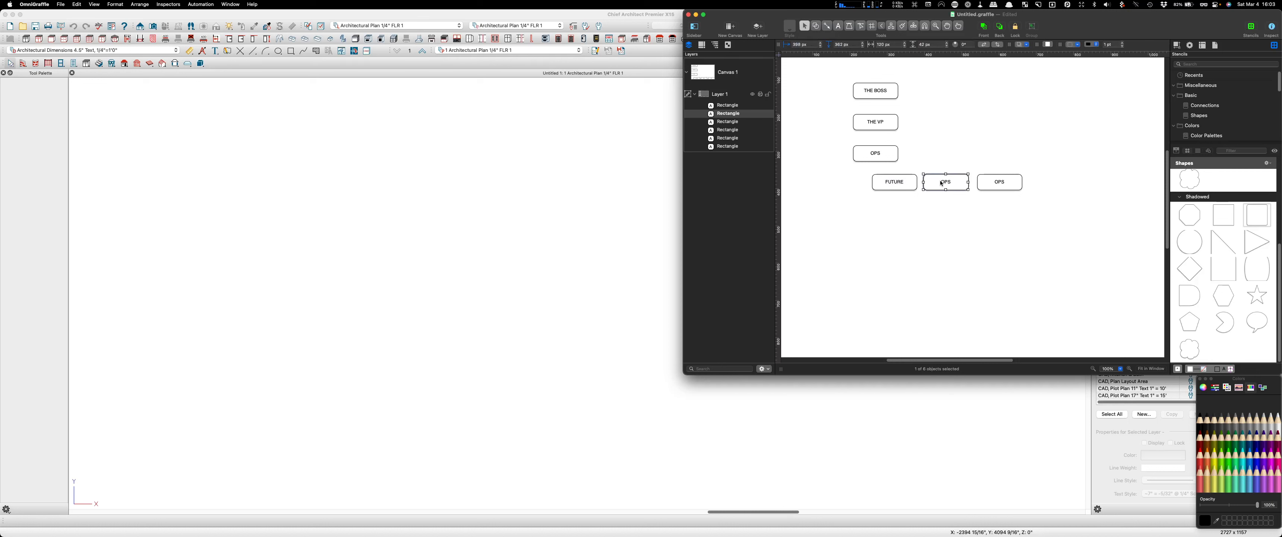
pyautogui.doubleClick(946, 184)
pyautogui.write('C')
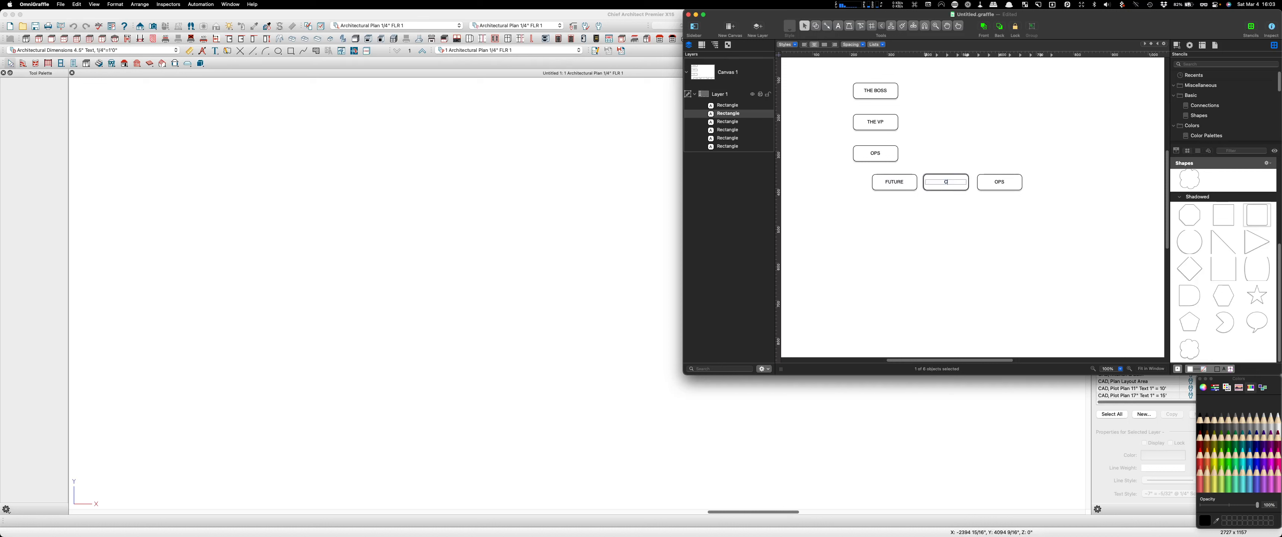
pyautogui.write('URRENT')
pyautogui.doubleClick(998, 183)
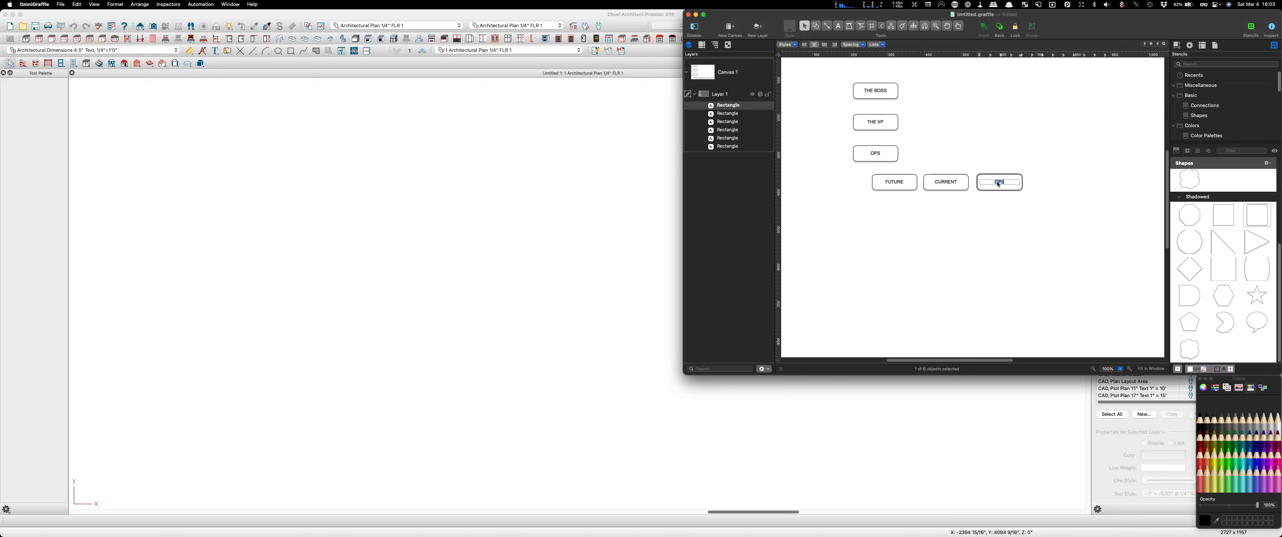
pyautogui.write('QFR')
pyautogui.press('BackSpace')
pyautogui.press('BackSpace')
pyautogui.click(1050, 210)
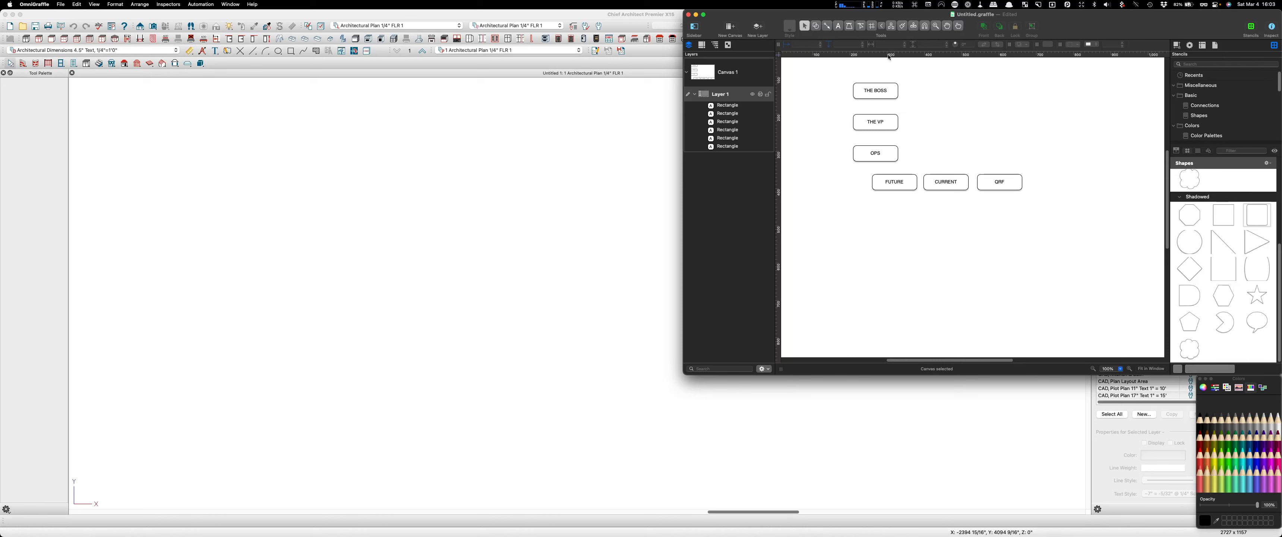
# - Draw connecting lines from THE BOSS to THE VP to OPS, and from OPS to FUTURE, CURRENT and QRF with the Line tool
pyautogui.click(826, 26)
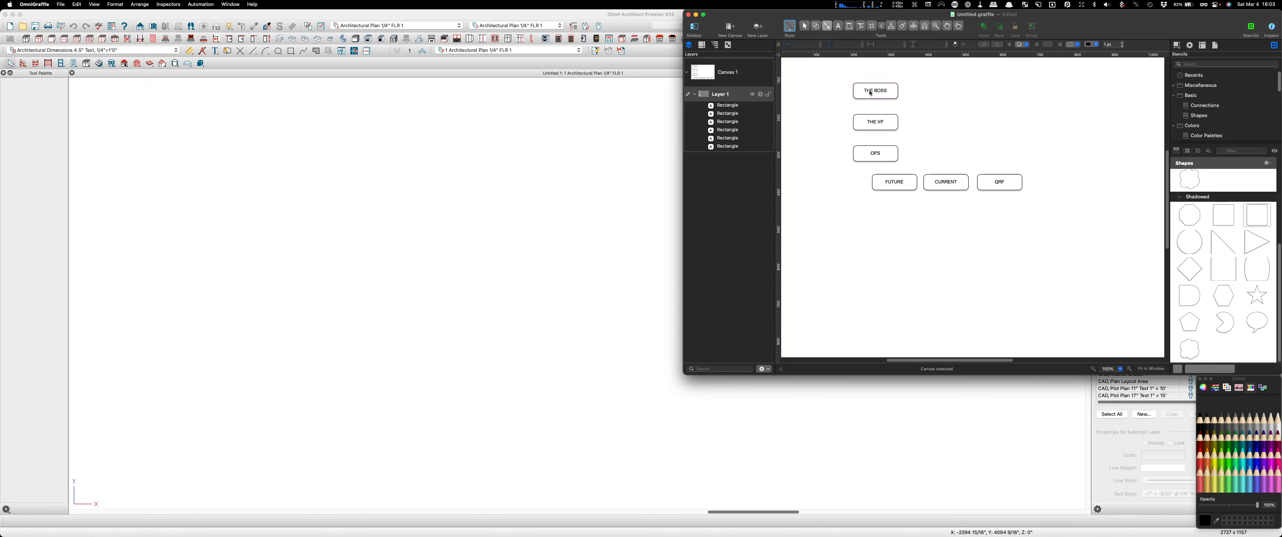
pyautogui.click(827, 27)
pyautogui.moveTo(877, 96)
pyautogui.mouseDown()
pyautogui.moveTo(890, 180)
pyautogui.moveTo(943, 181)
pyautogui.mouseUp()
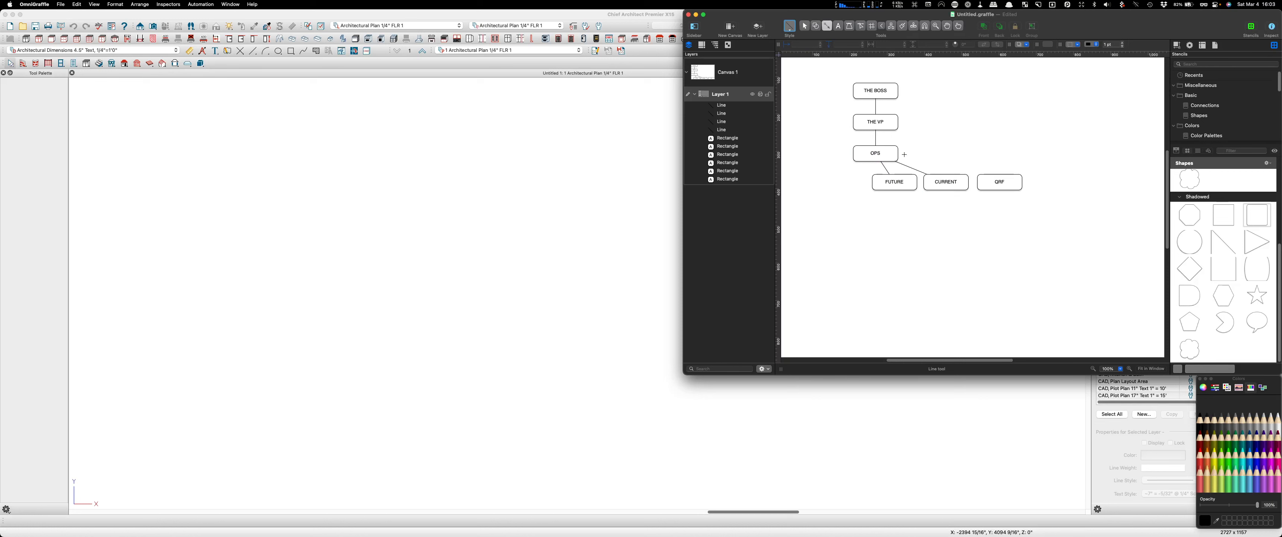
pyautogui.moveTo(888, 154); pyautogui.dragTo(1009, 174)
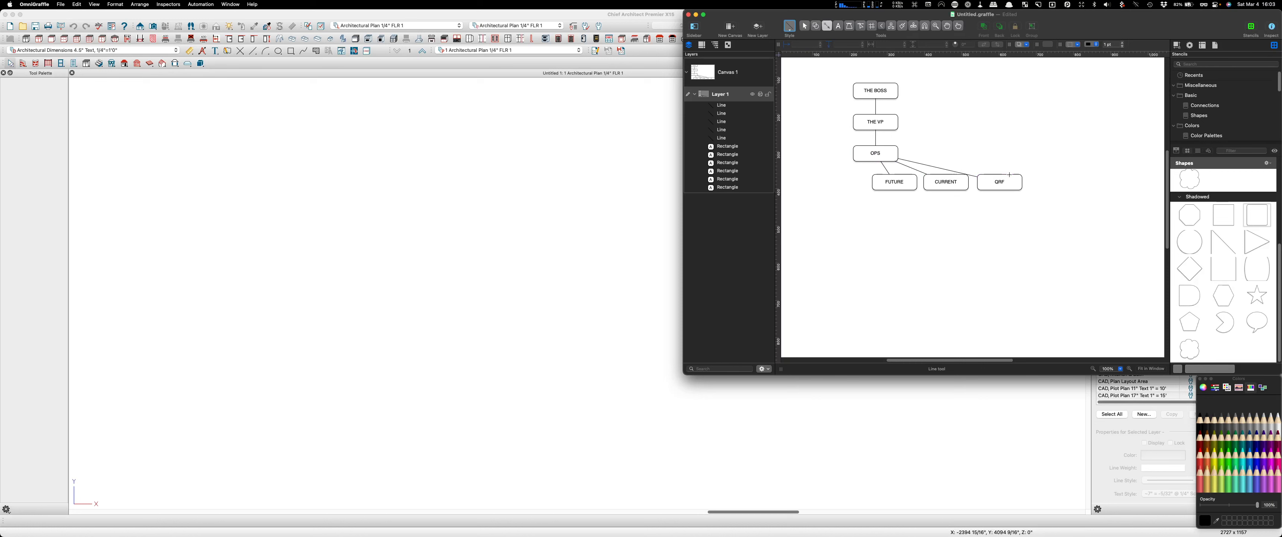
pyautogui.scroll(3, 1019, 167)
pyautogui.scroll(-2, 936, 152)
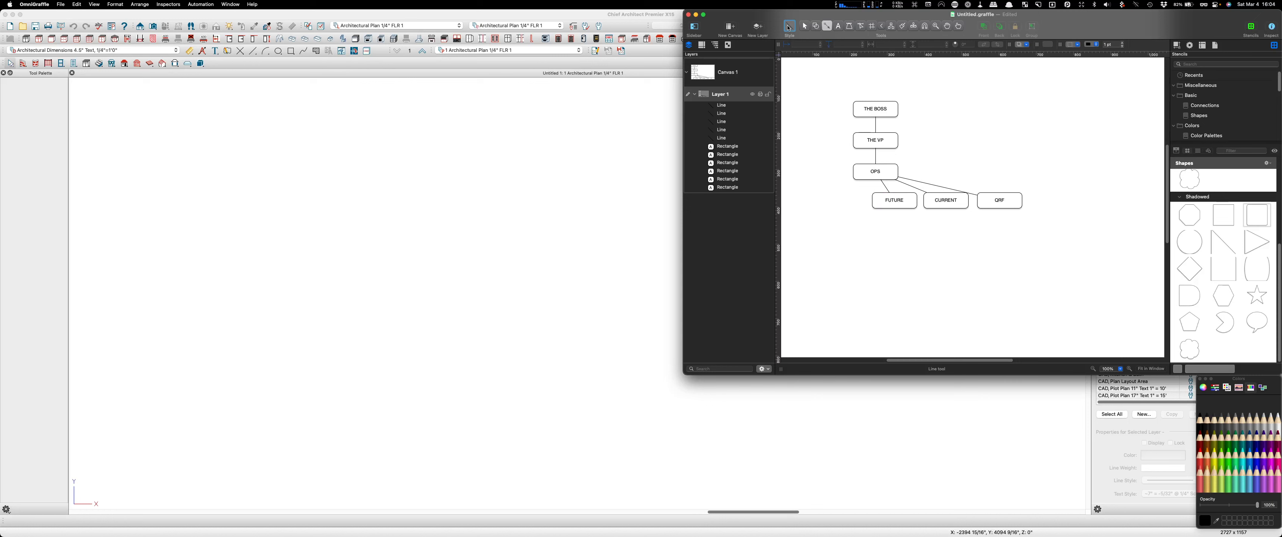
# - Rearrange the connected boxes with FUTURE below-left of OPS, CURRENT directly beneath it, and QRF below-right level with FUTURE
pyautogui.click(806, 27)
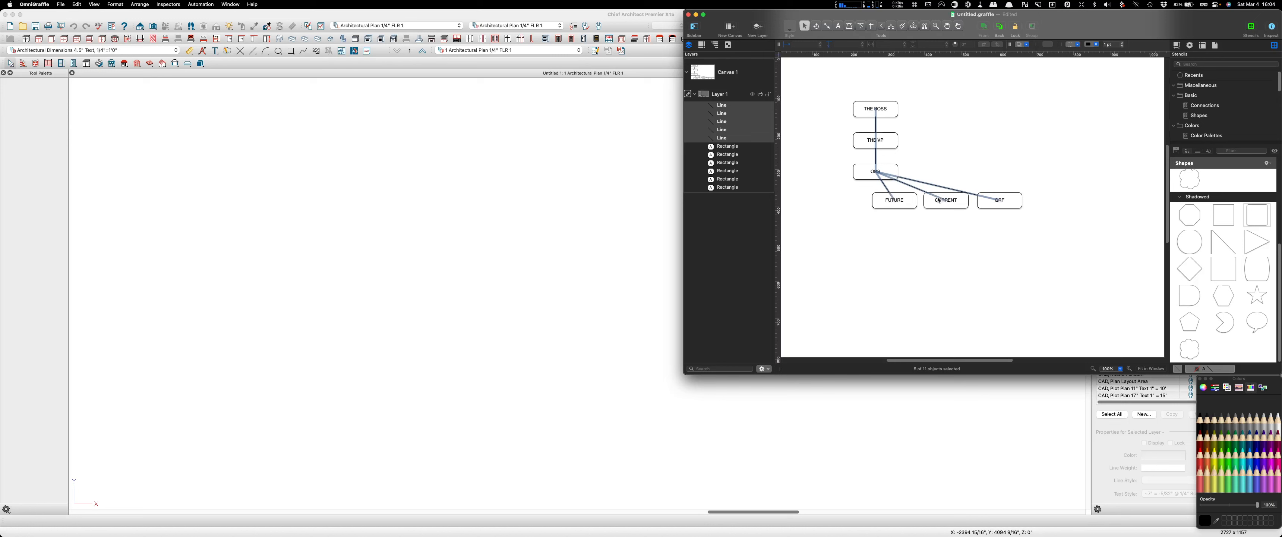
pyautogui.moveTo(910, 203); pyautogui.dragTo(845, 203)
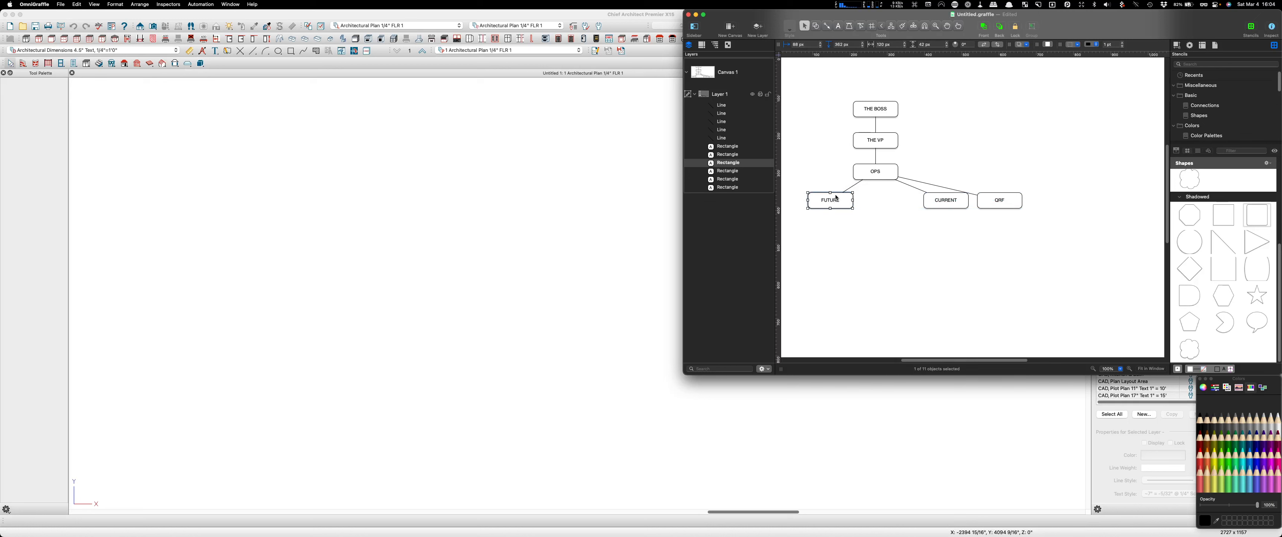
pyautogui.moveTo(844, 205)
pyautogui.mouseDown()
pyautogui.moveTo(823, 203)
pyautogui.moveTo(872, 205)
pyautogui.moveTo(845, 208)
pyautogui.mouseUp()
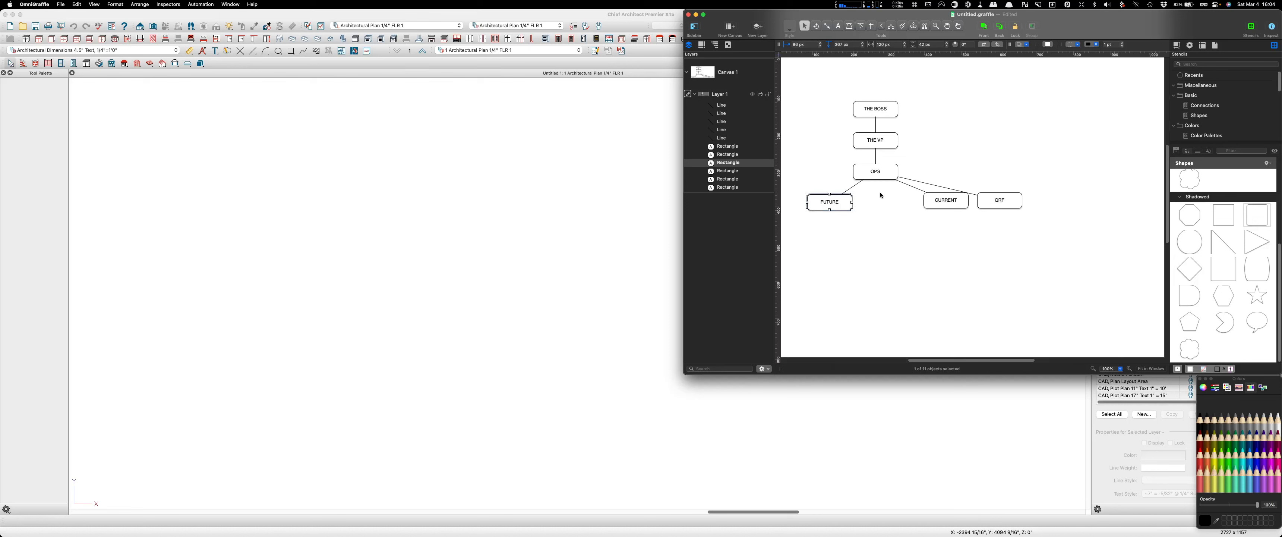
pyautogui.moveTo(944, 208); pyautogui.dragTo(889, 232)
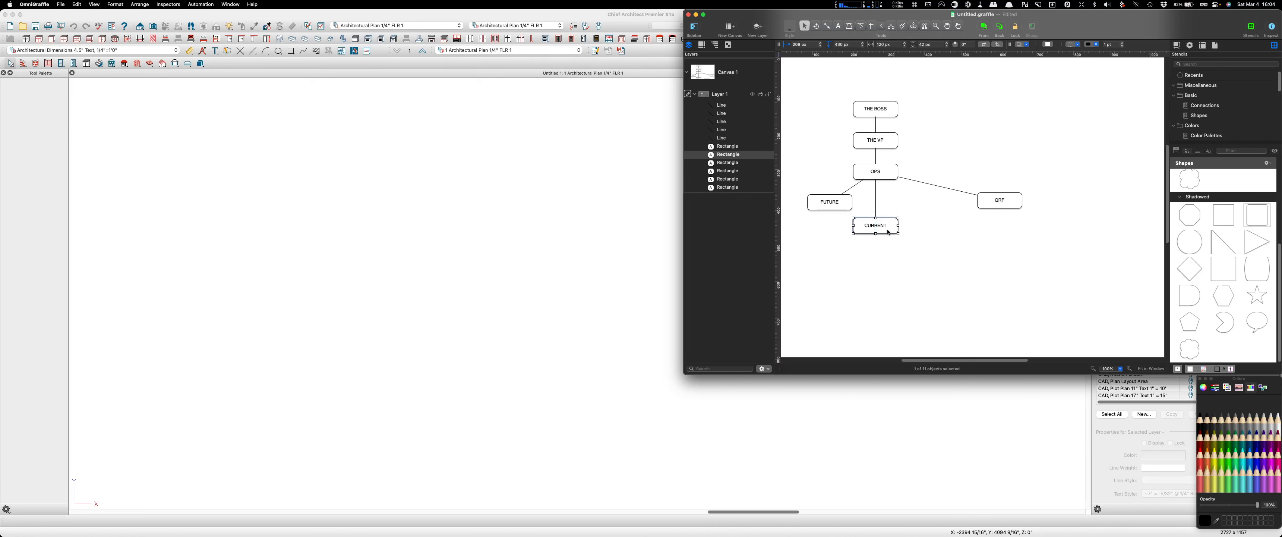
pyautogui.moveTo(1021, 205); pyautogui.dragTo(944, 204)
# - Move FUTURE and QRF together to sit evenly under OPS, and lower CURRENT so all rows are equally spaced
pyautogui.click(836, 209)
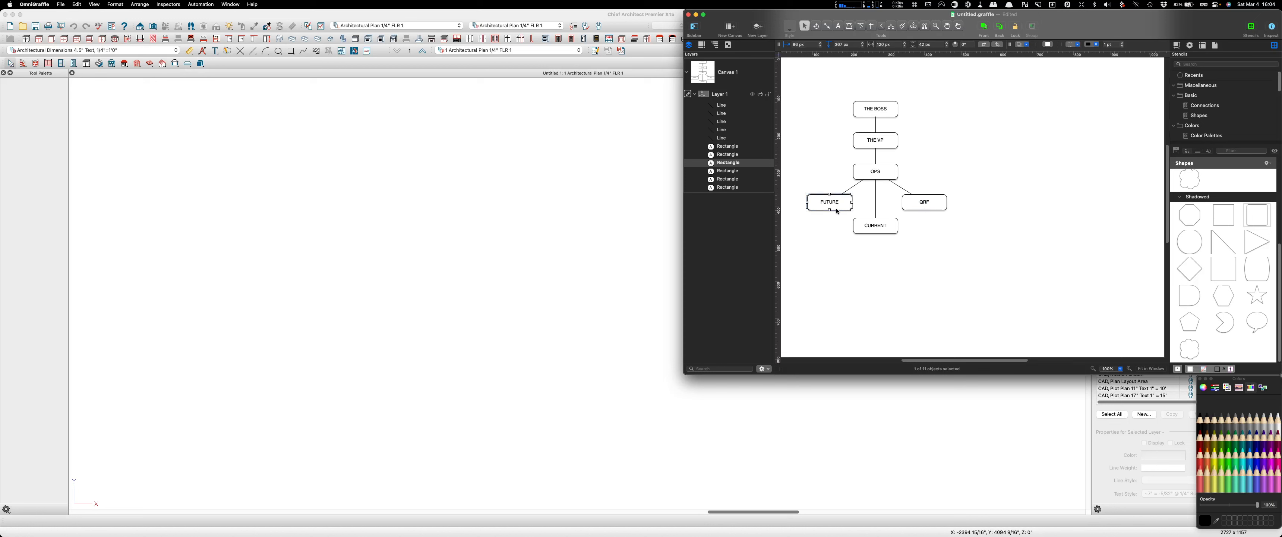
pyautogui.keyDown('shift'); pyautogui.click(920, 203); pyautogui.keyUp('shift')
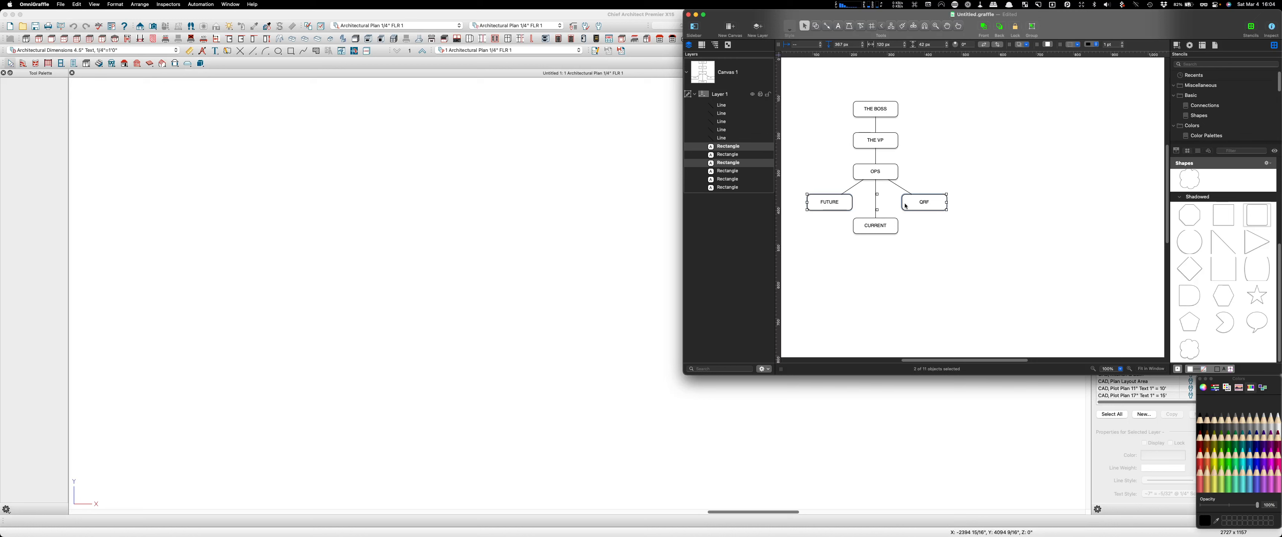
pyautogui.moveTo(907, 206); pyautogui.dragTo(888, 240)
pyautogui.click(969, 182)
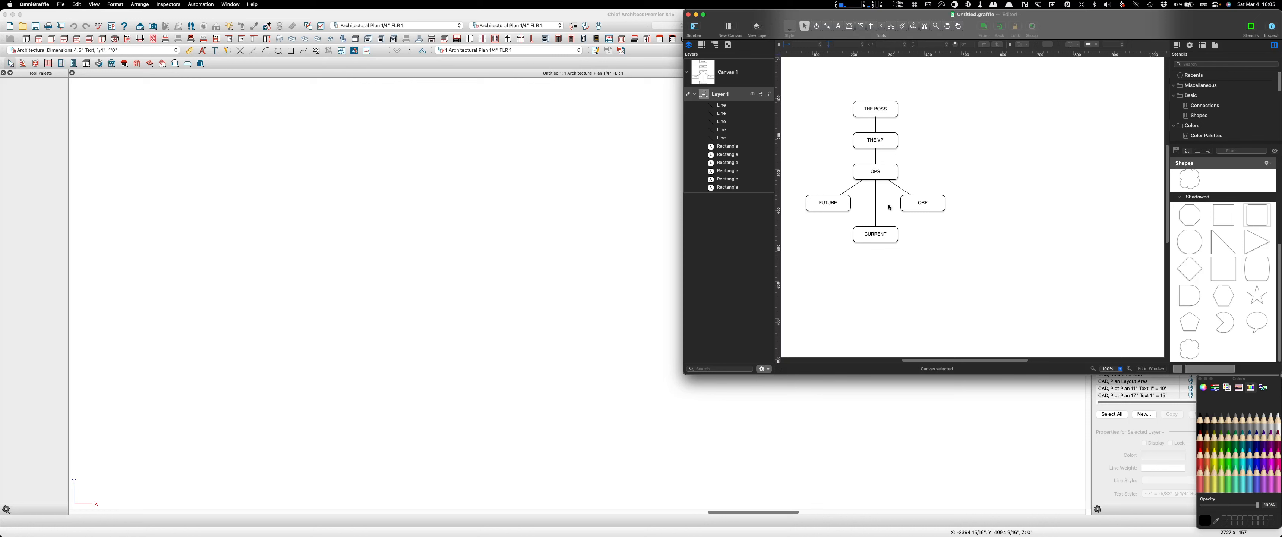
# - Switch to the Chief Architect plan
pyautogui.click(558, 18)
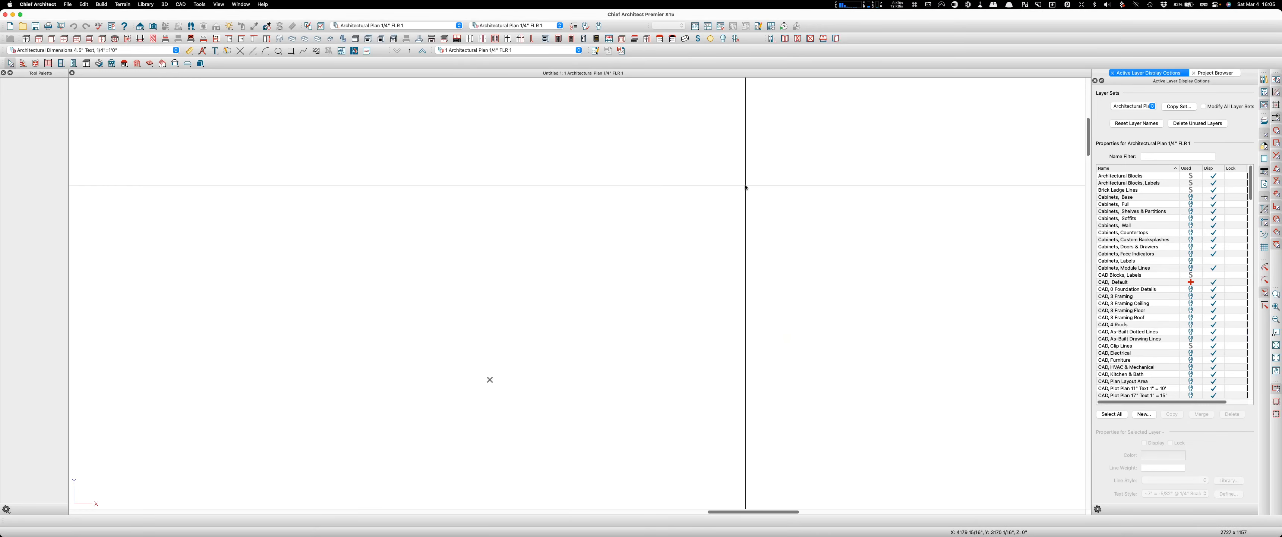
# - Draw a wide, shallow rectangular polyline in the empty plan
pyautogui.scroll(2, 536, 228)
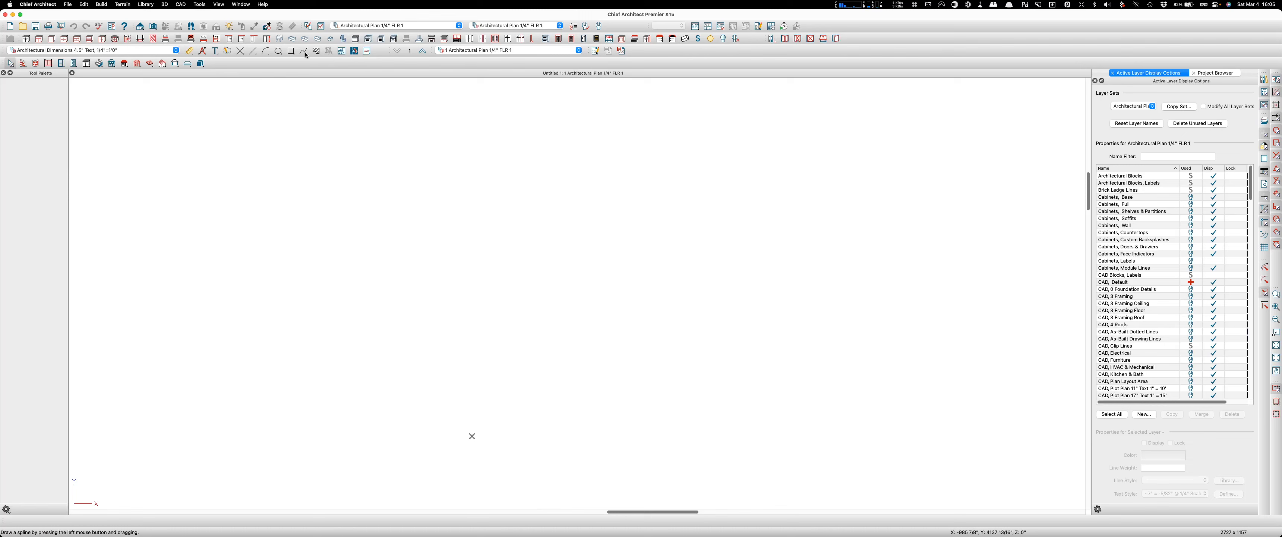
pyautogui.click(291, 50)
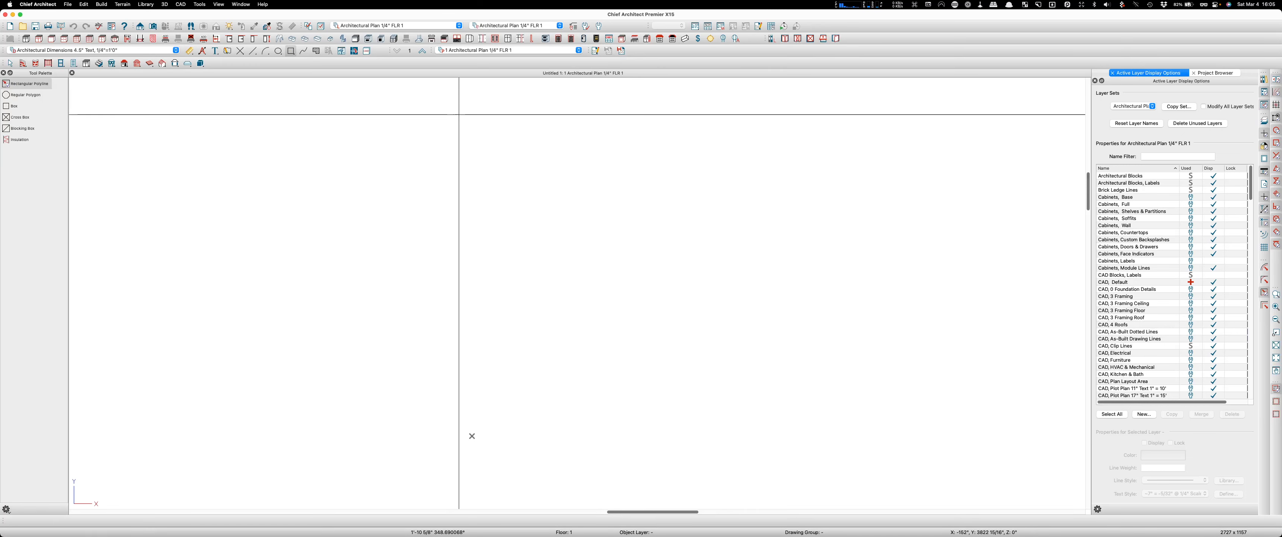
pyautogui.moveTo(455, 113); pyautogui.dragTo(519, 129)
pyautogui.scroll(4, 505, 119)
pyautogui.press('space')
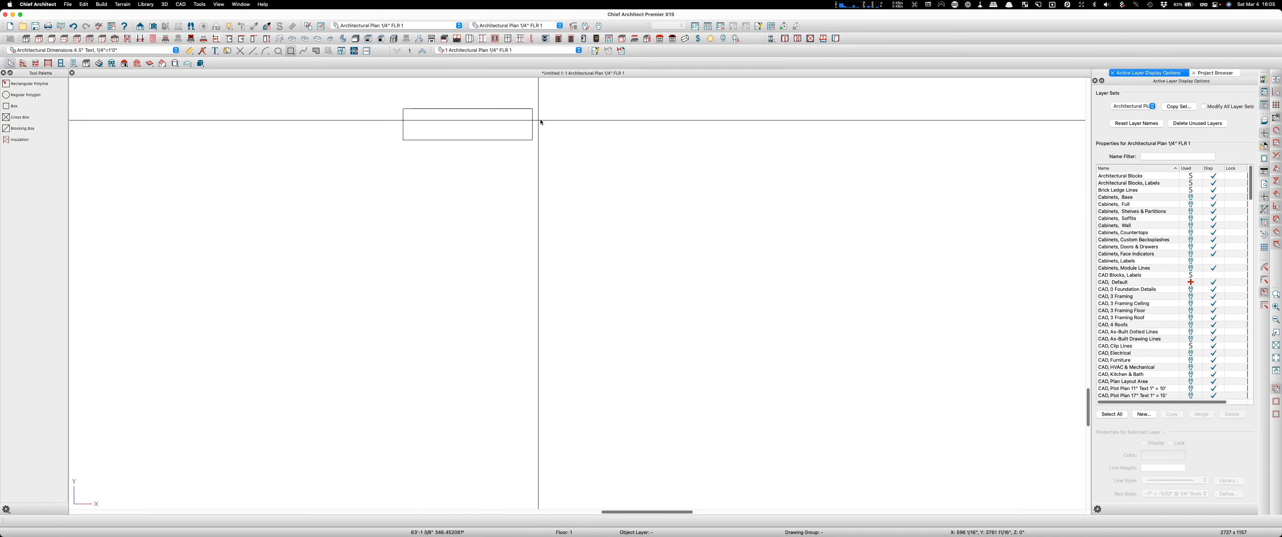
# - Shrink the rectangle to about a quarter of its width and a third of its height by moving its right and top edges
pyautogui.click(533, 123)
pyautogui.scroll(3, 467, 121)
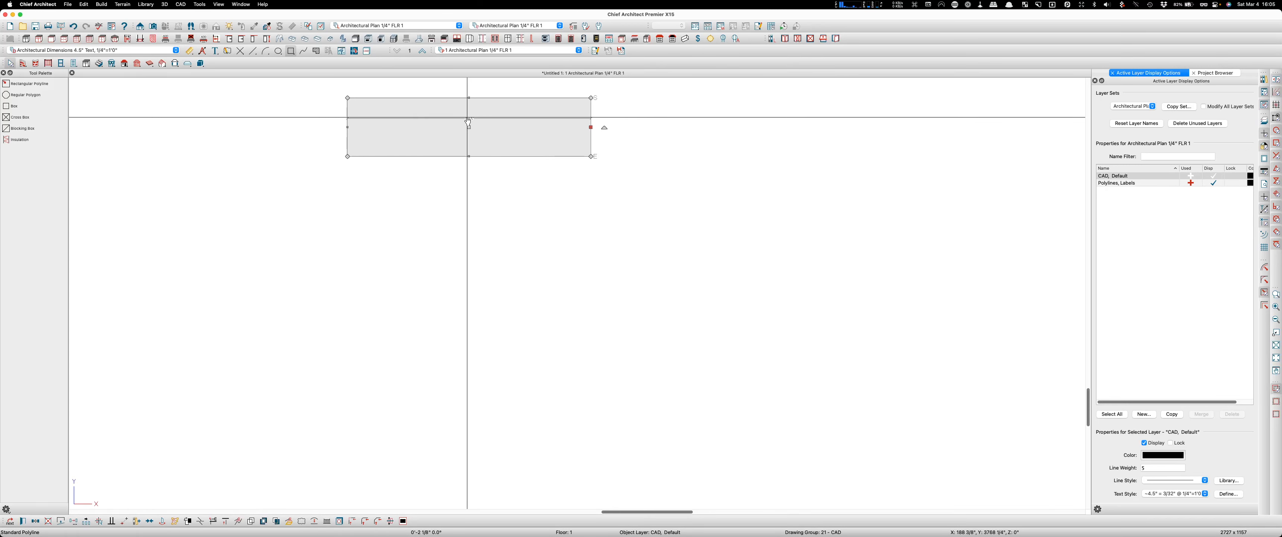
pyautogui.scroll(3, 469, 121)
pyautogui.scroll(-4, 736, 239)
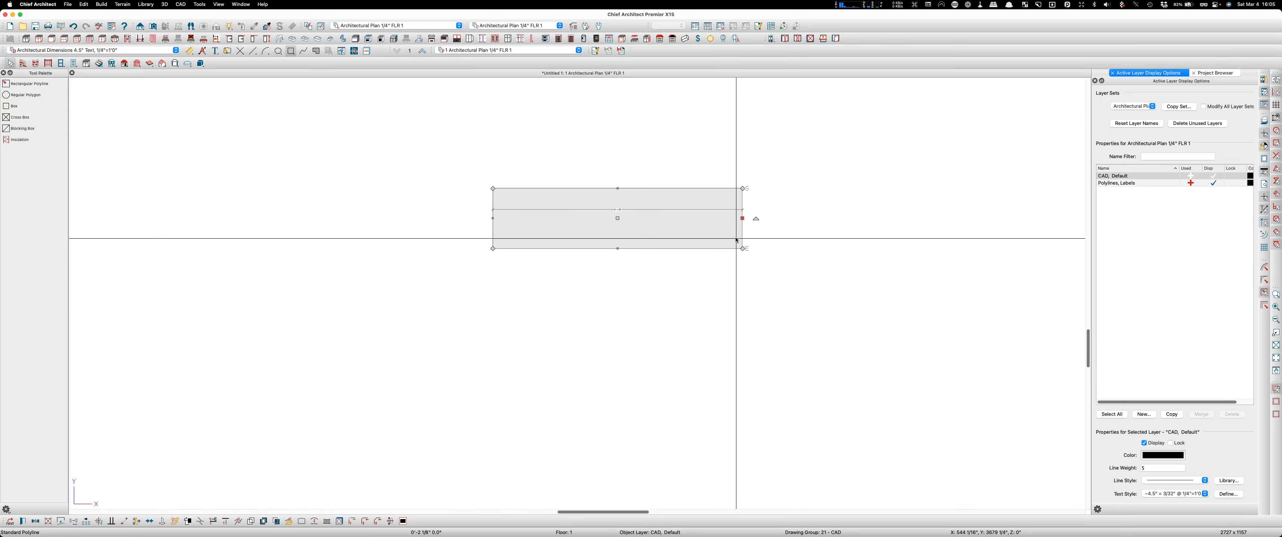
pyautogui.moveTo(743, 218); pyautogui.dragTo(523, 227)
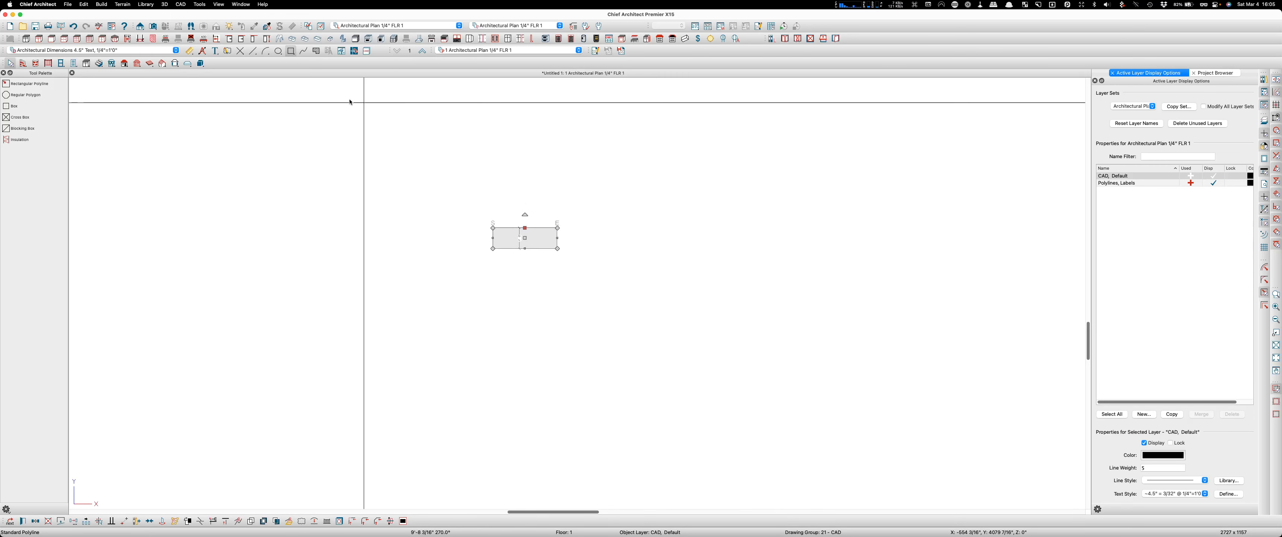
# - Try to add rich text above the rectangle, discard it, and draw a diagonal text leader line across the rectangle
pyautogui.click(215, 50)
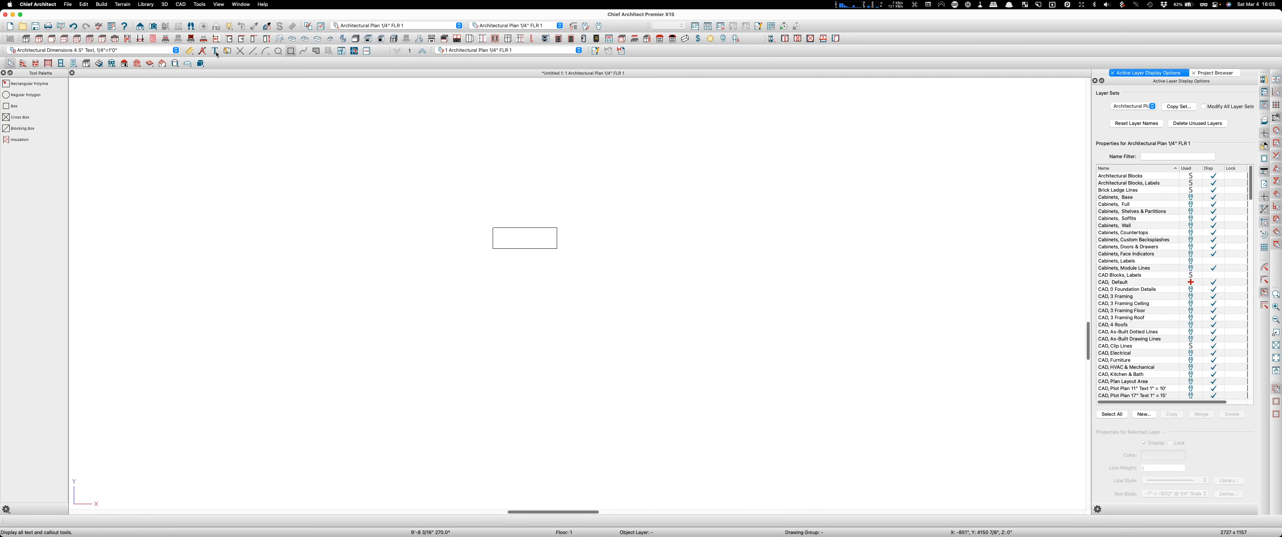
pyautogui.click(527, 150)
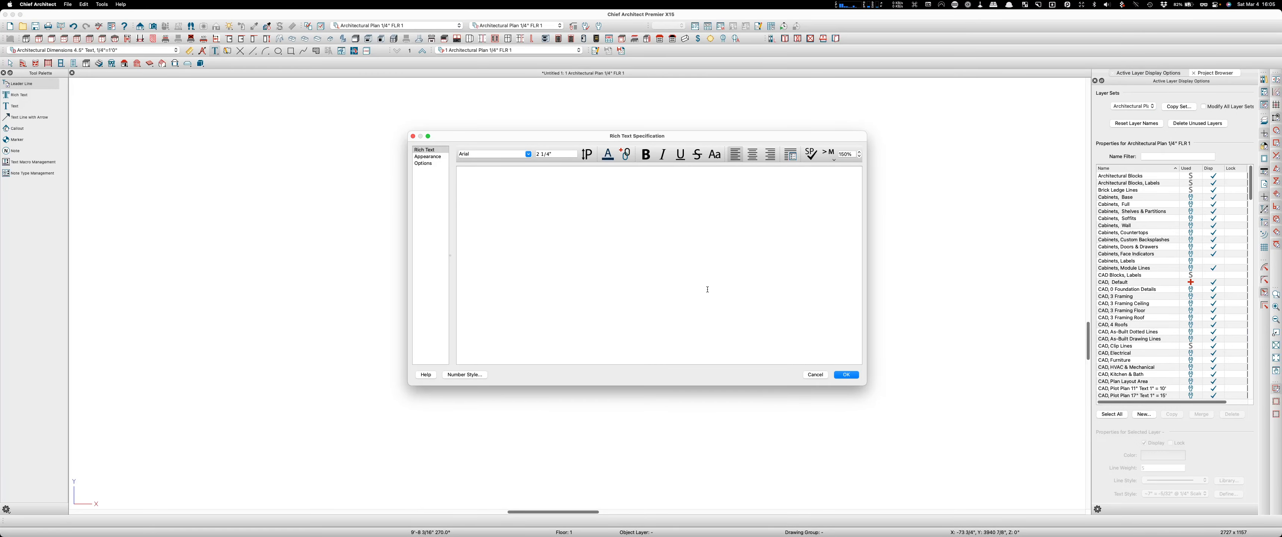
pyautogui.click(819, 376)
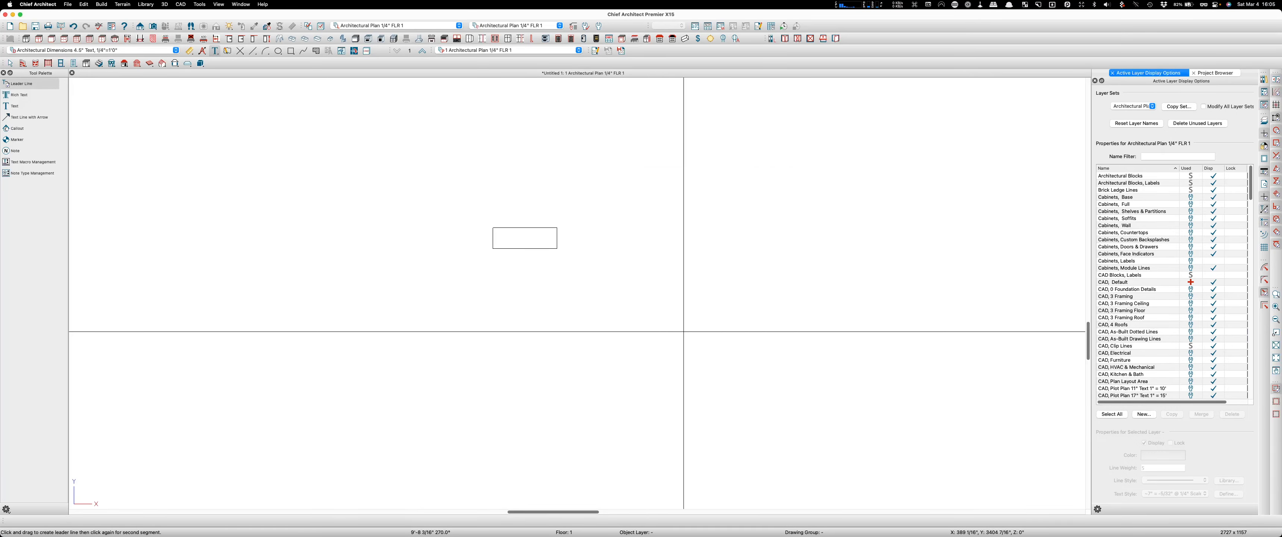
pyautogui.moveTo(617, 271); pyautogui.dragTo(474, 188)
pyautogui.press('Escape')
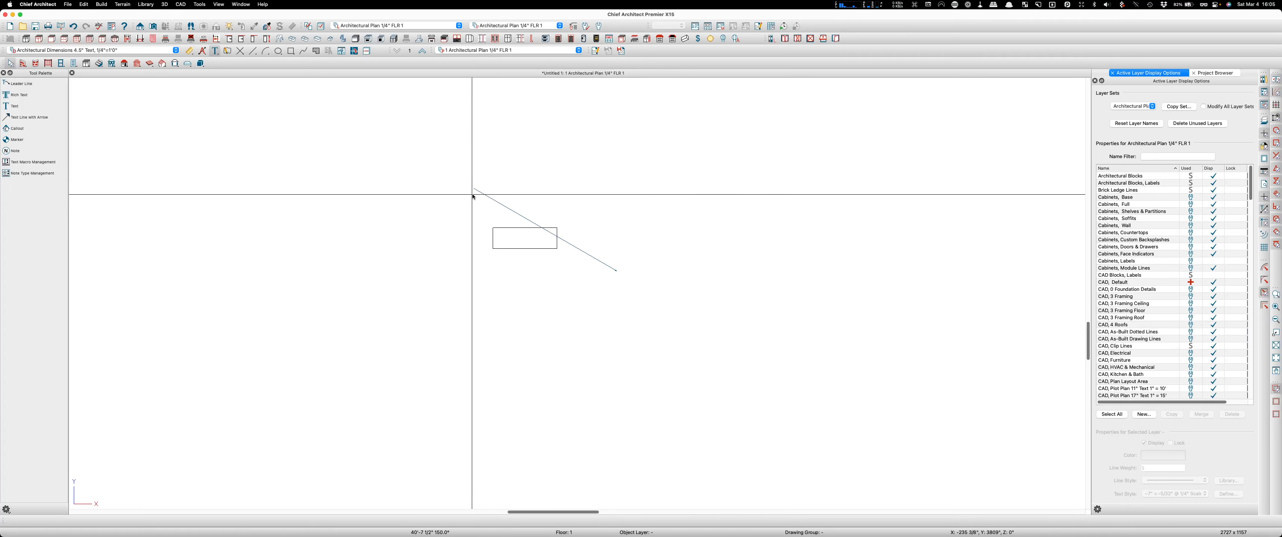
# - Delete the rectangle and the diagonal leader line together
pyautogui.moveTo(659, 308); pyautogui.dragTo(465, 168)
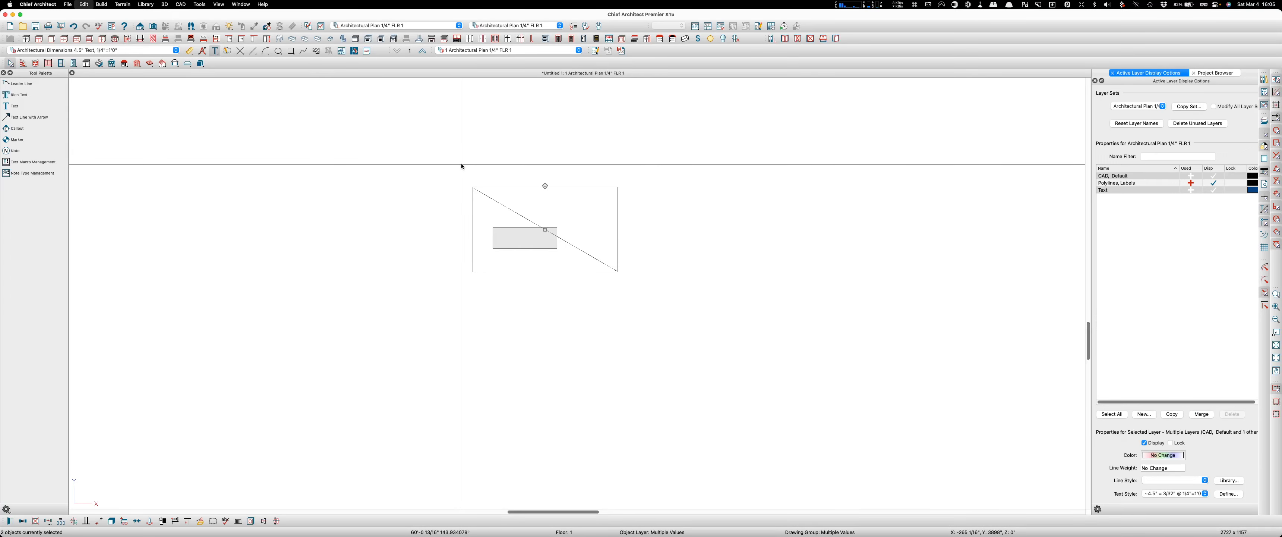
pyautogui.press('Delete')
pyautogui.scroll(-5, 480, 165)
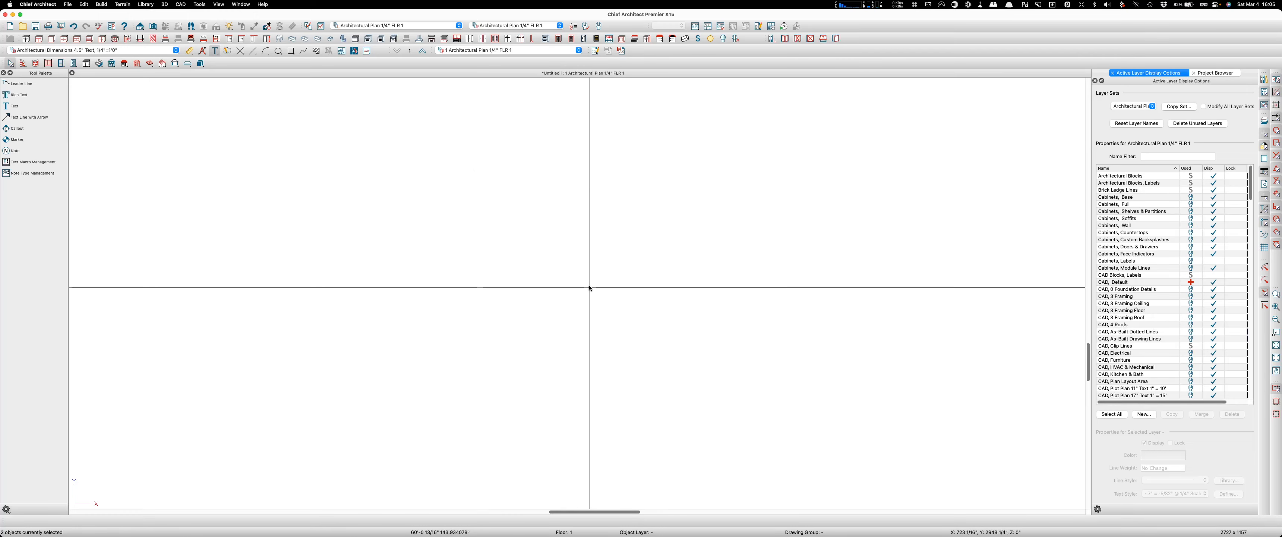
pyautogui.scroll(-1, 612, 249)
pyautogui.scroll(2, 596, 312)
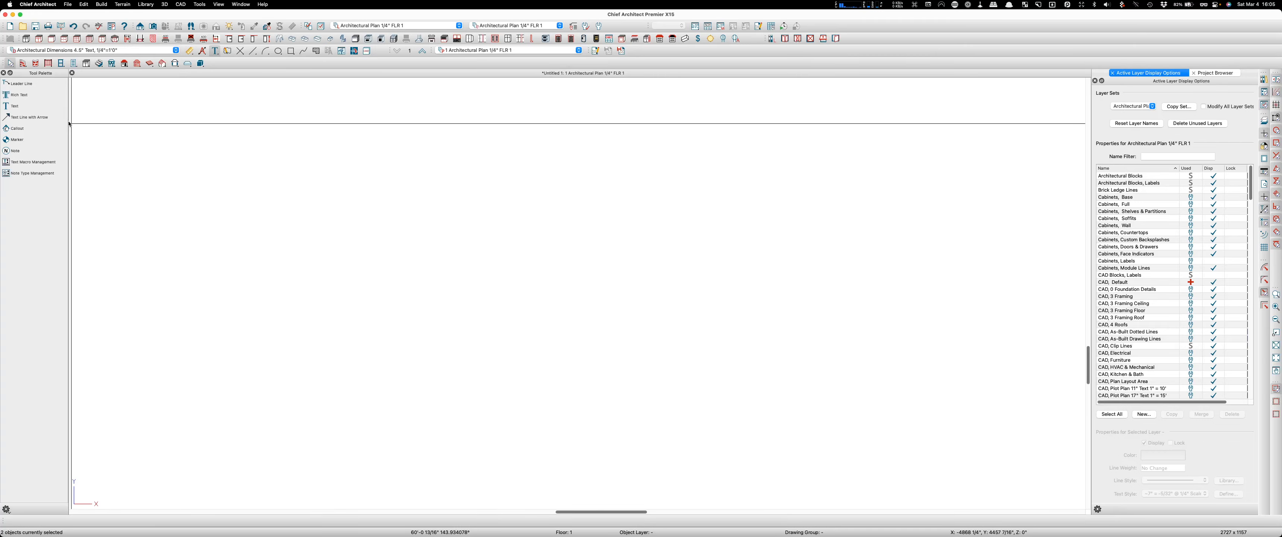
# - Set the character height of the Architectural Plan 4.5" Rich Text 1/4"=1'0" default to 4.5 inches
pyautogui.click(21, 100)
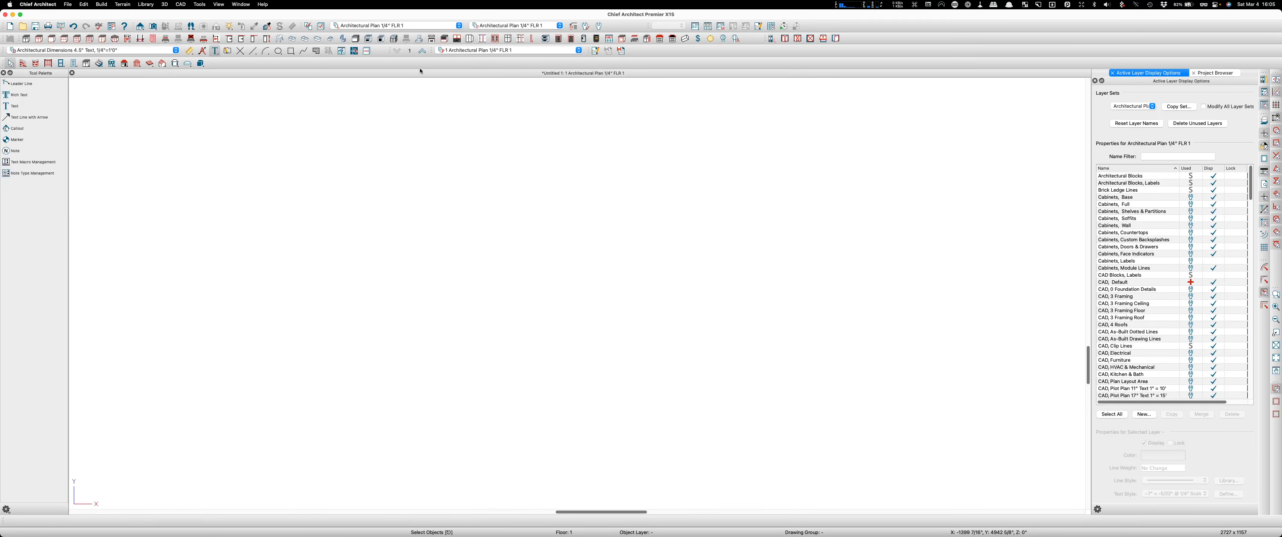
pyautogui.click(600, 26)
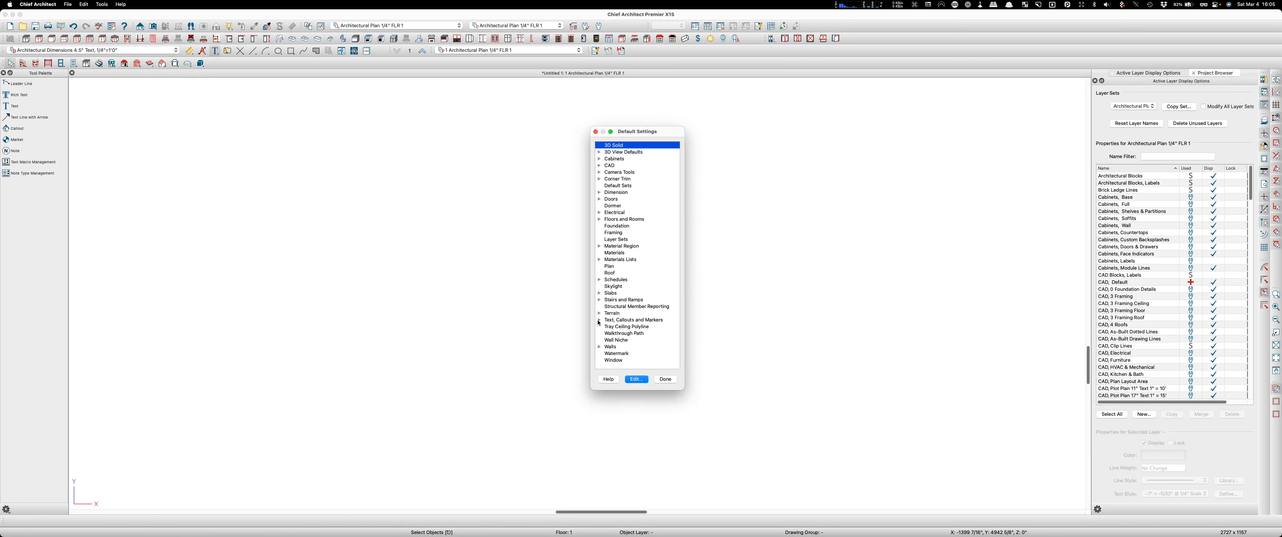
pyautogui.click(598, 320)
pyautogui.doubleClick(618, 334)
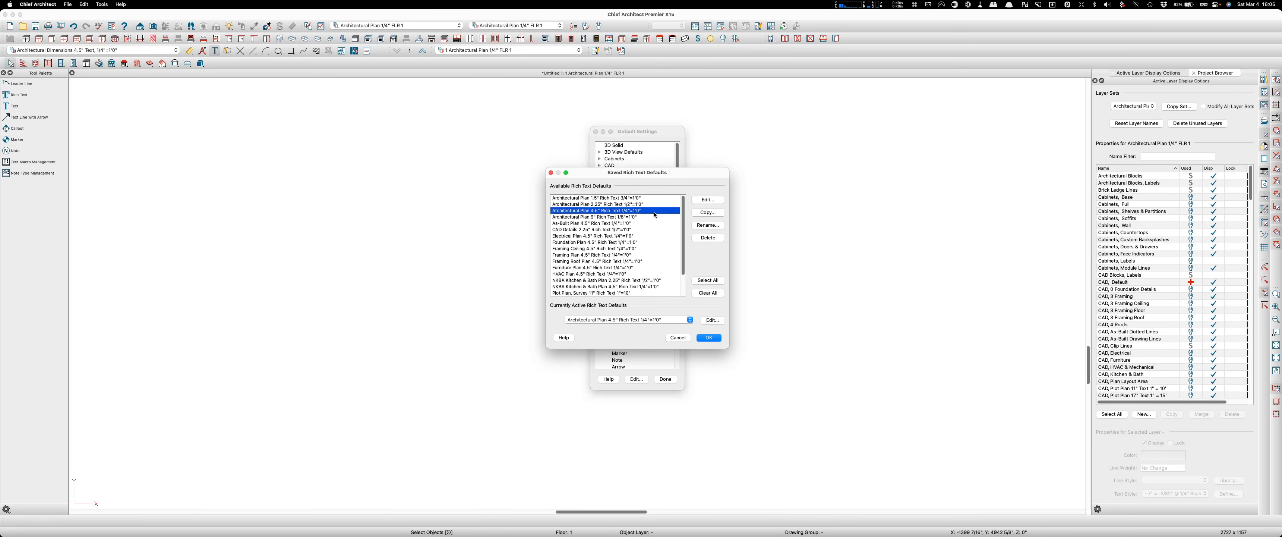
pyautogui.click(697, 200)
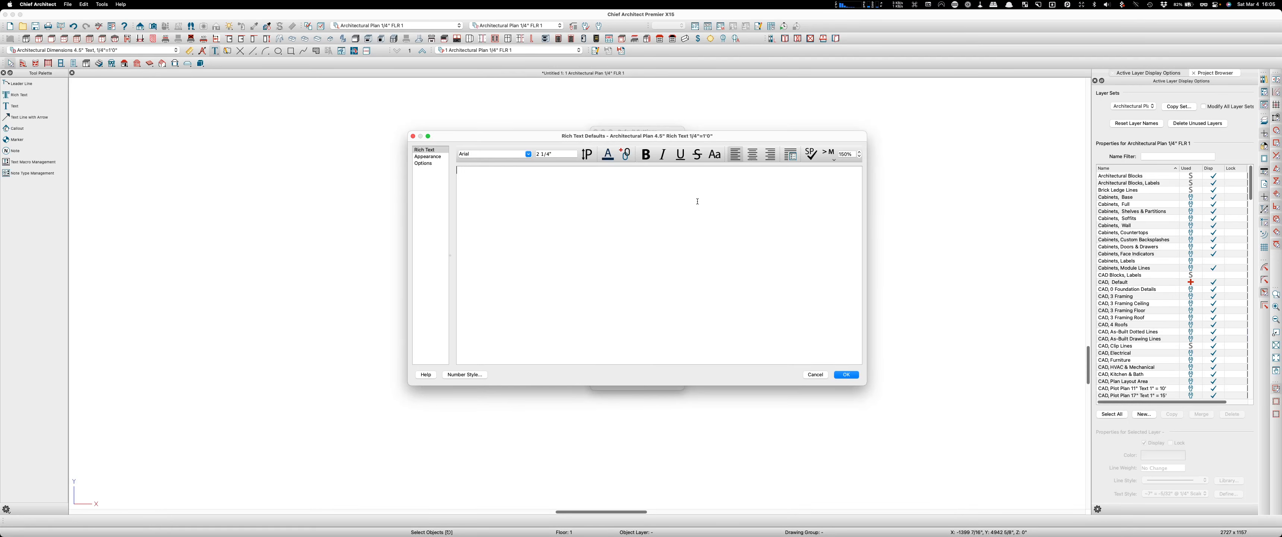
pyautogui.tripleClick(555, 154)
pyautogui.write('4.5')
pyautogui.click(435, 157)
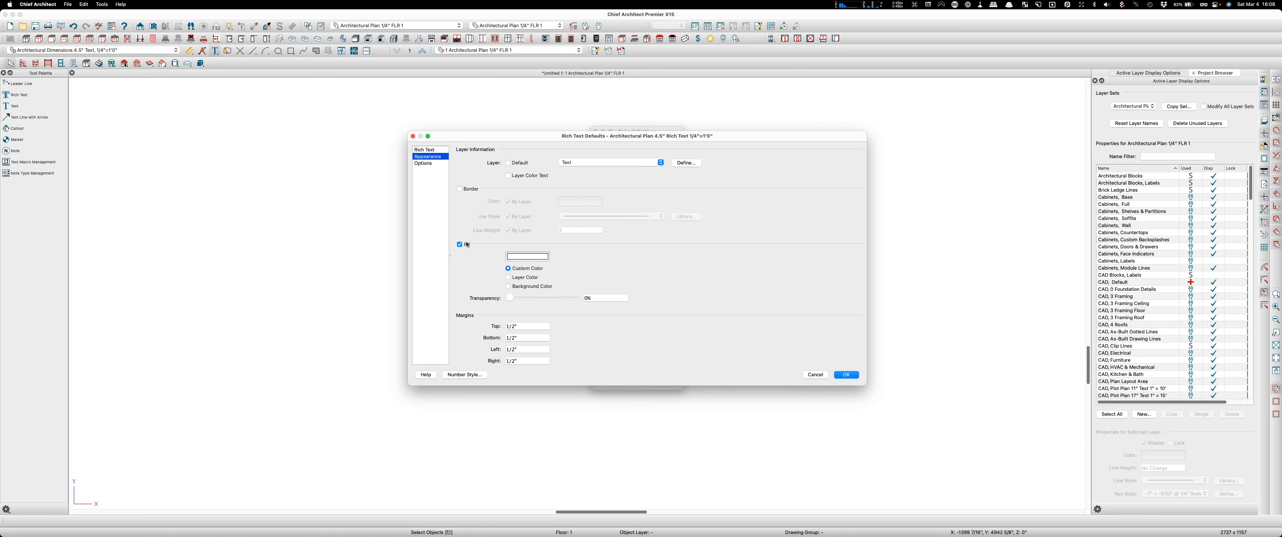
pyautogui.click(846, 374)
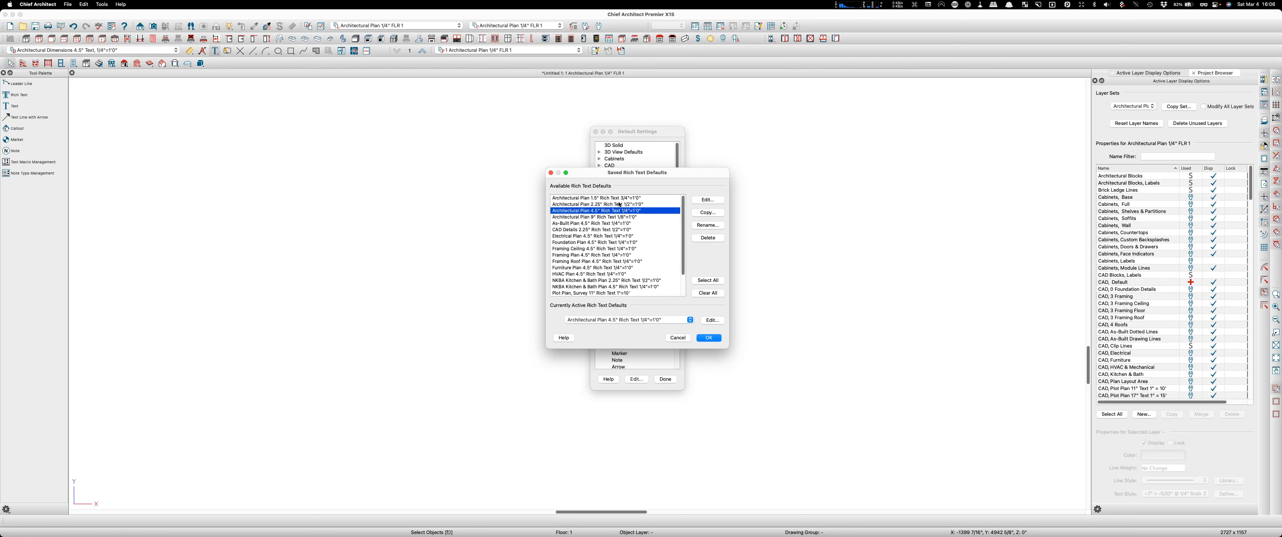
# - Check the character heights in the 2.25", 4.5" and 9" Architectural Plan rich text defaults, and accept the default settings
pyautogui.doubleClick(595, 204)
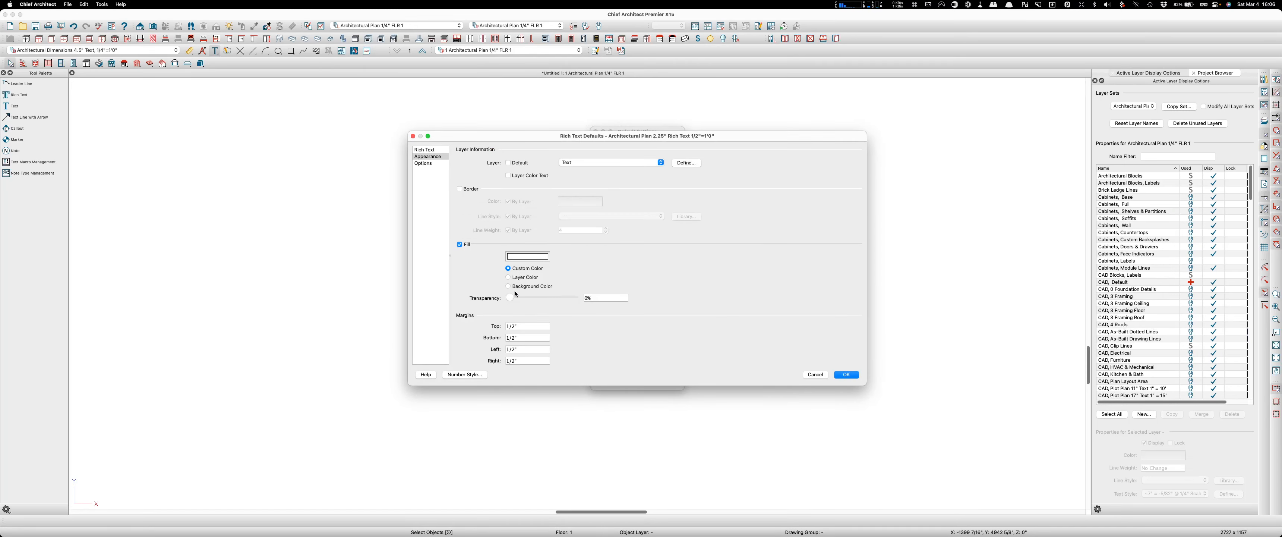
pyautogui.click(432, 149)
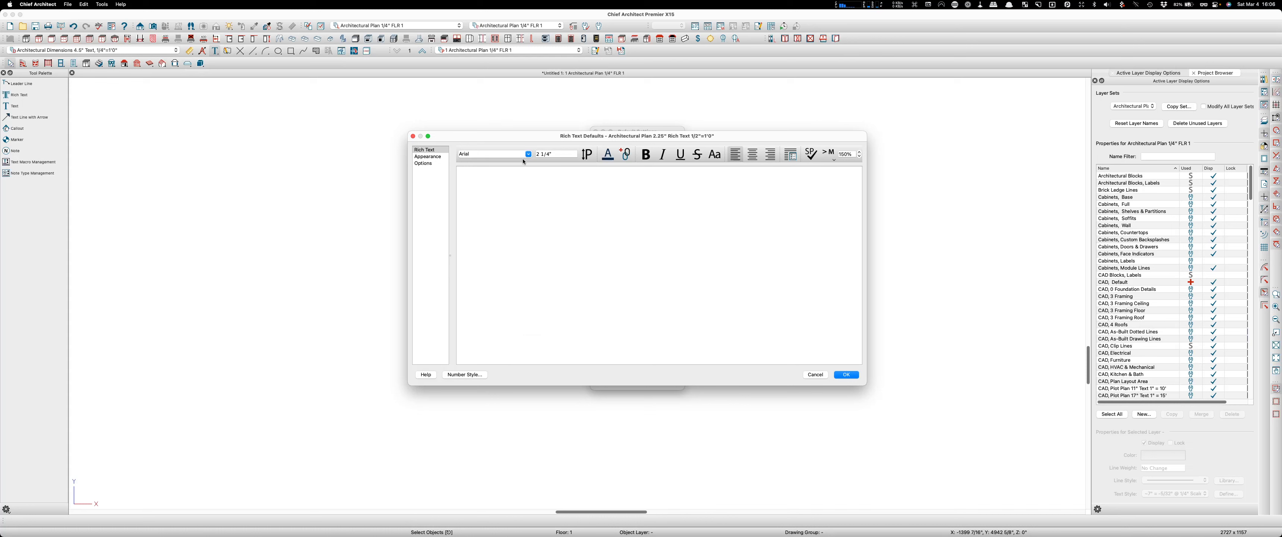
pyautogui.click(823, 376)
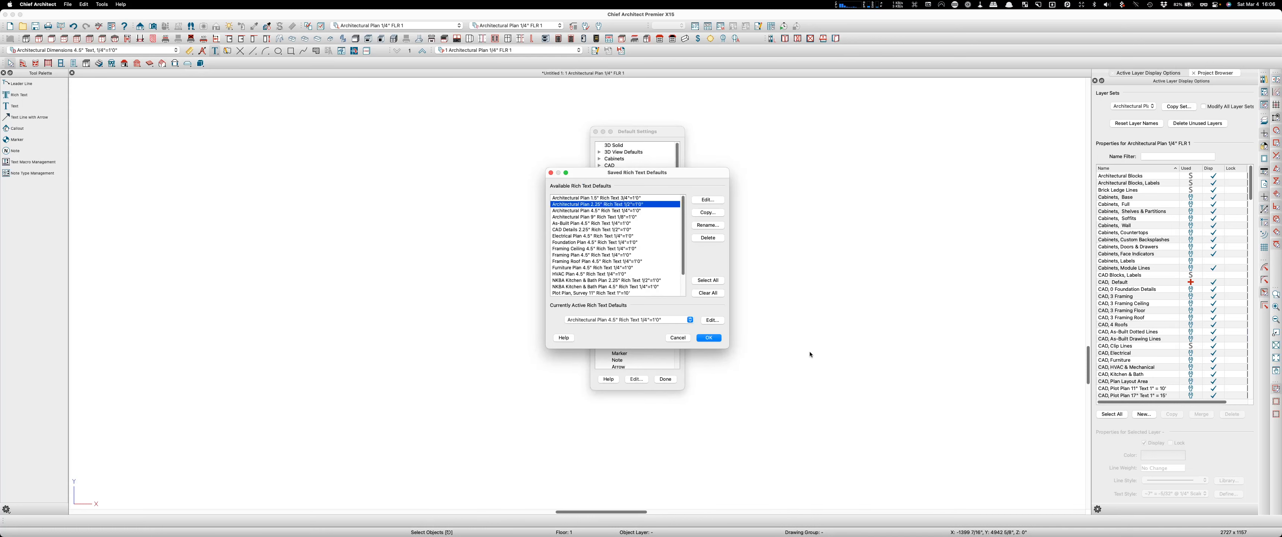
pyautogui.doubleClick(622, 211)
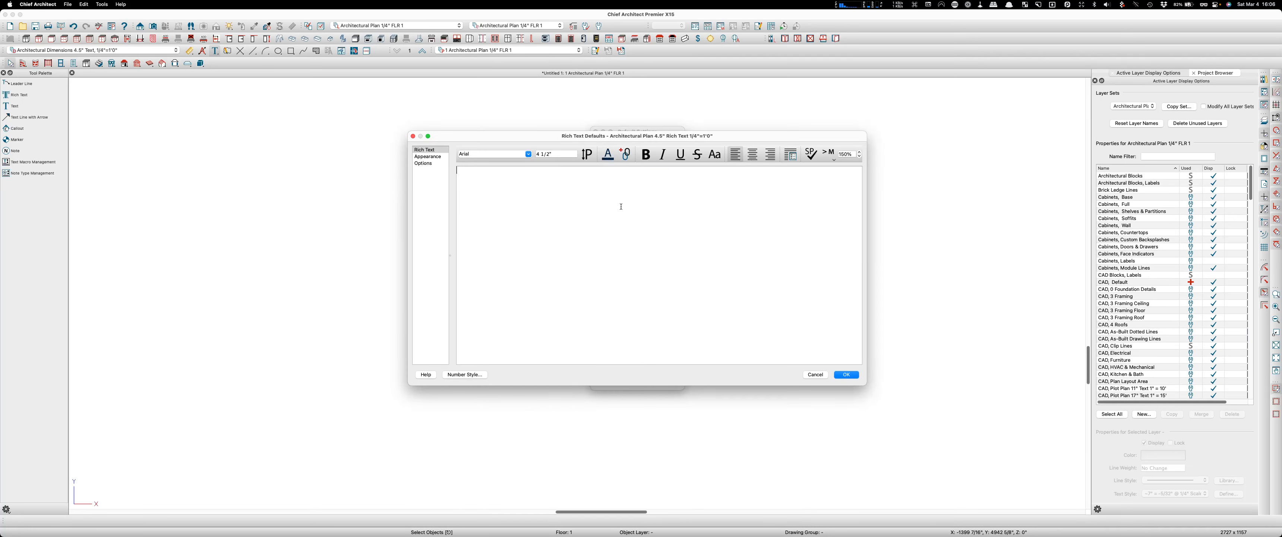
pyautogui.click(822, 376)
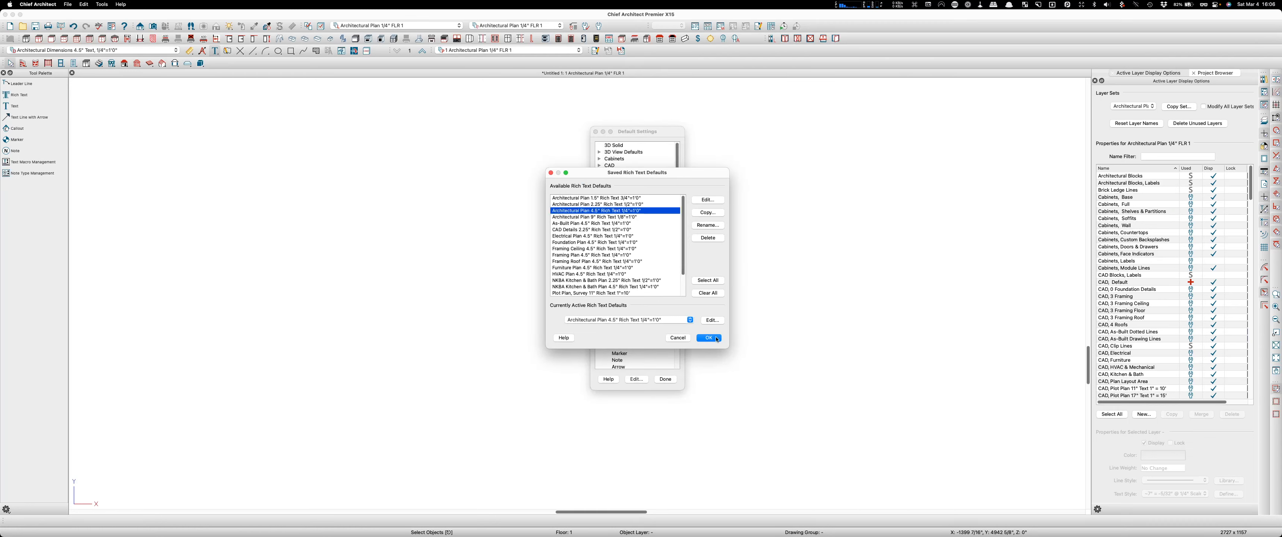
pyautogui.doubleClick(613, 217)
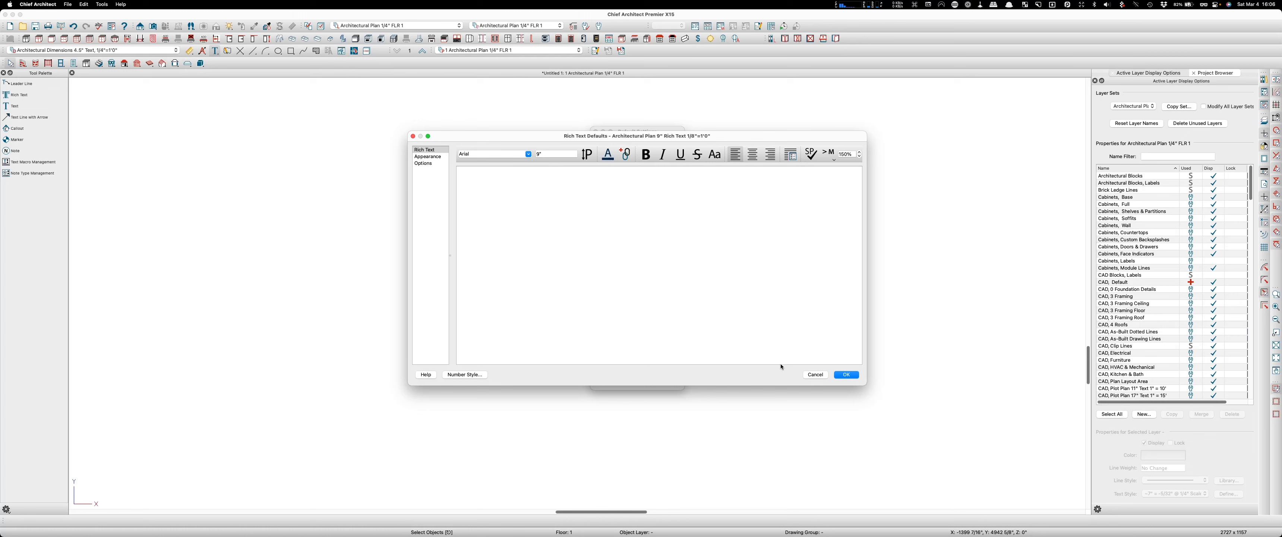
pyautogui.click(816, 375)
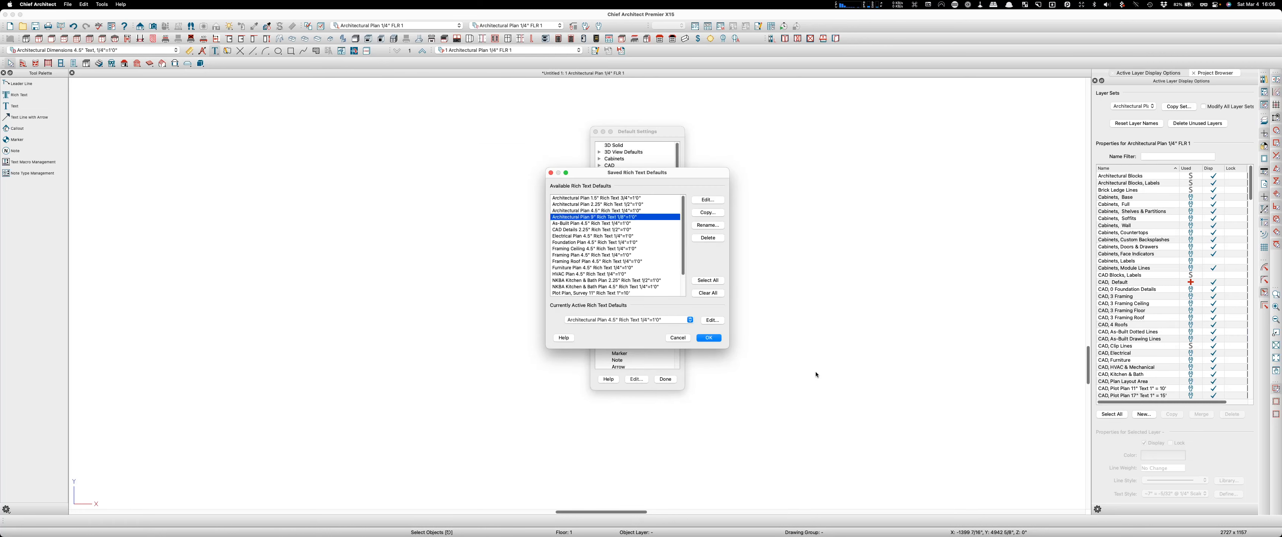
pyautogui.click(712, 336)
pyautogui.click(664, 379)
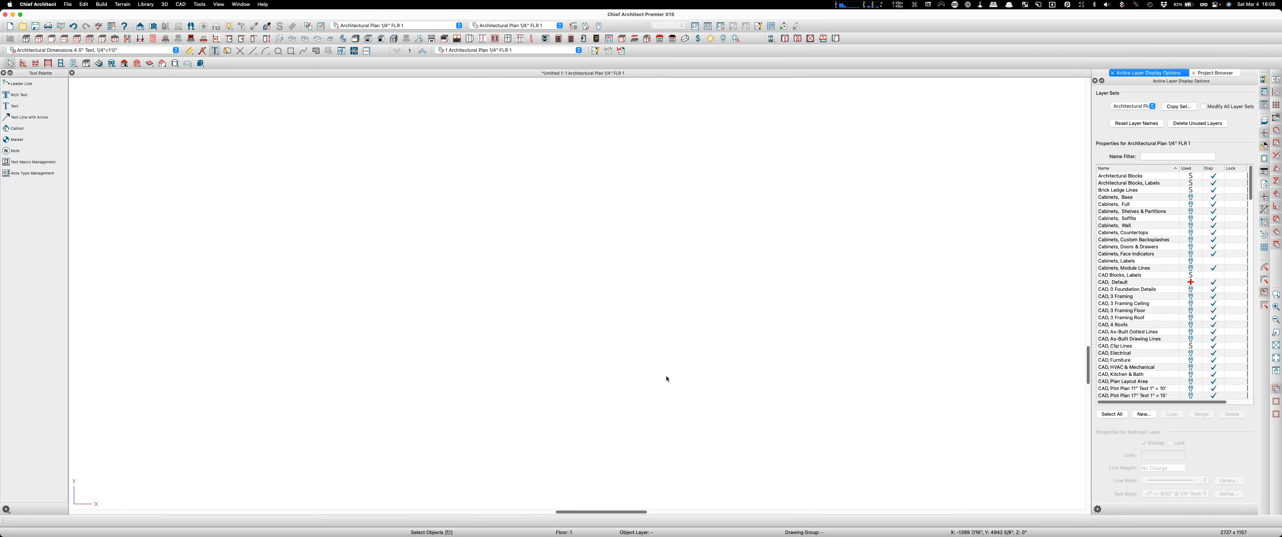
# - Save the plan as a template with Delete All turned off, and make it the default for U.S. units plans
pyautogui.scroll(1, 771, 340)
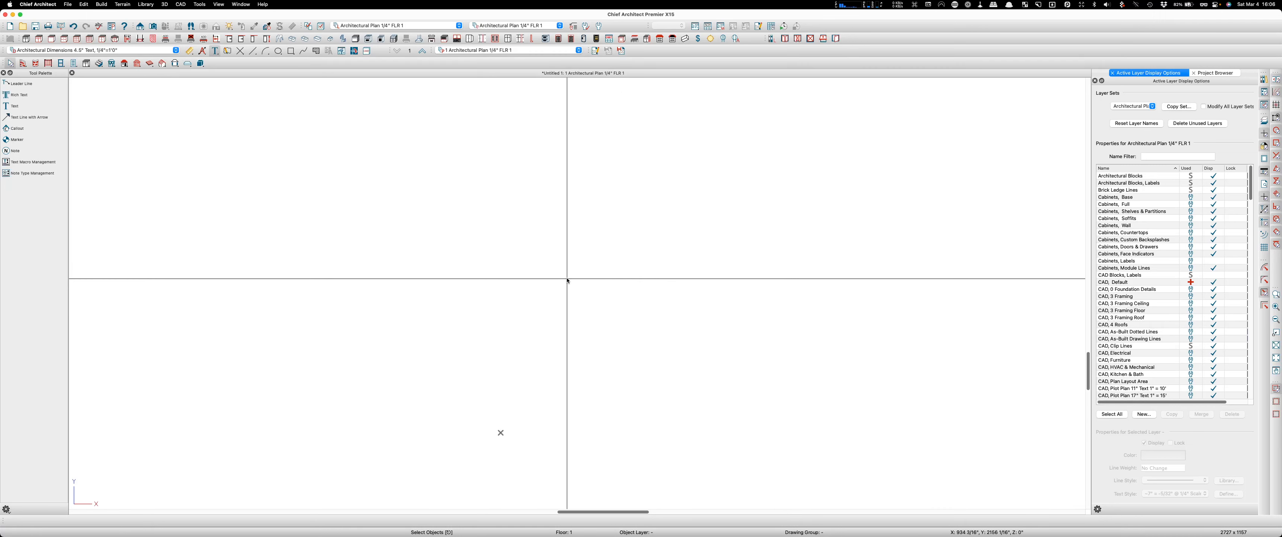
pyautogui.scroll(3, 566, 280)
pyautogui.scroll(2, 507, 499)
pyautogui.hscroll(5, 512, 504)
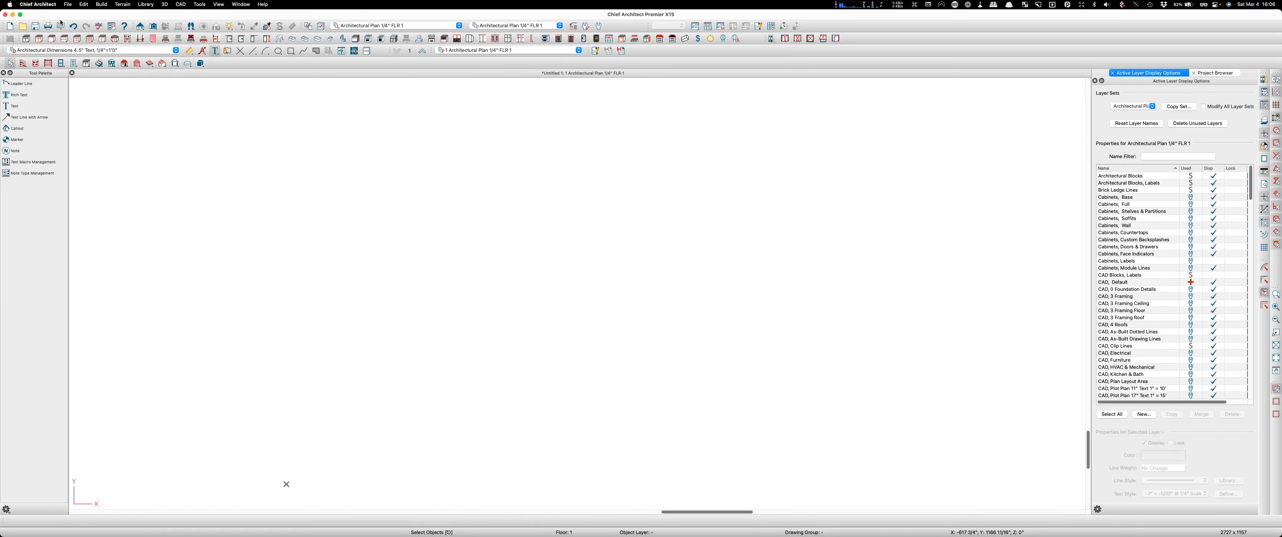
pyautogui.scroll(-1, 447, 250)
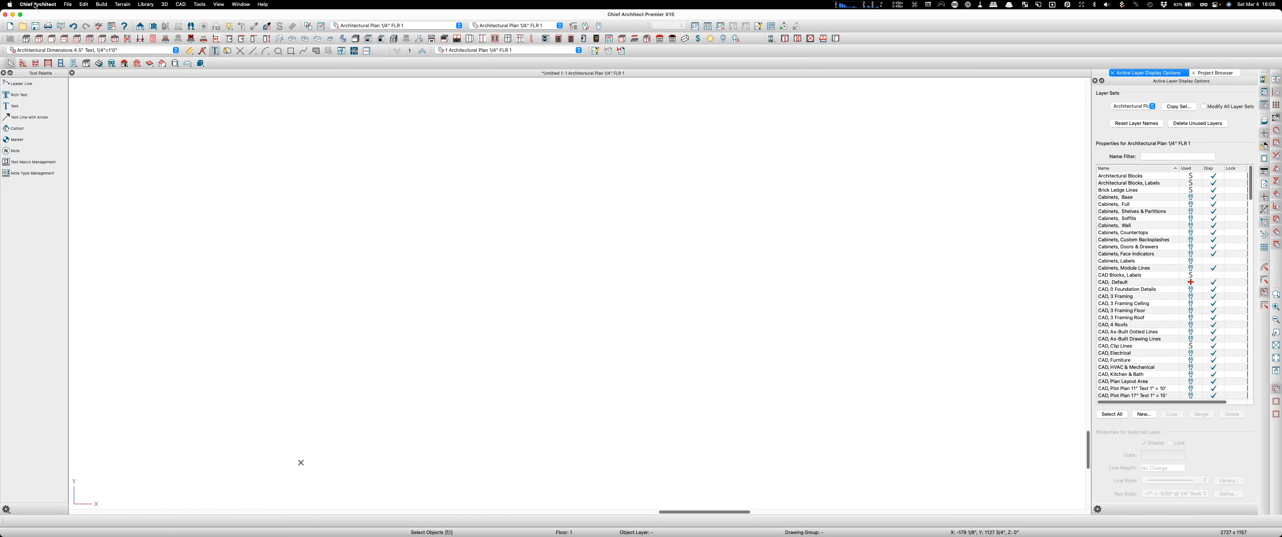
pyautogui.click(69, 6)
pyautogui.moveTo(107, 57)
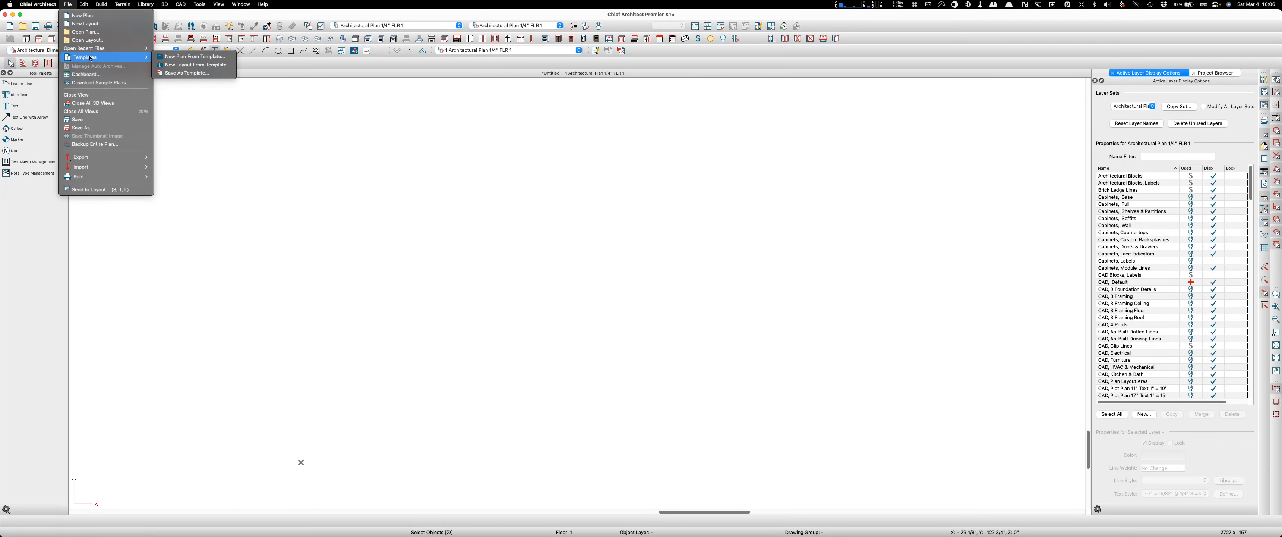
pyautogui.click(225, 73)
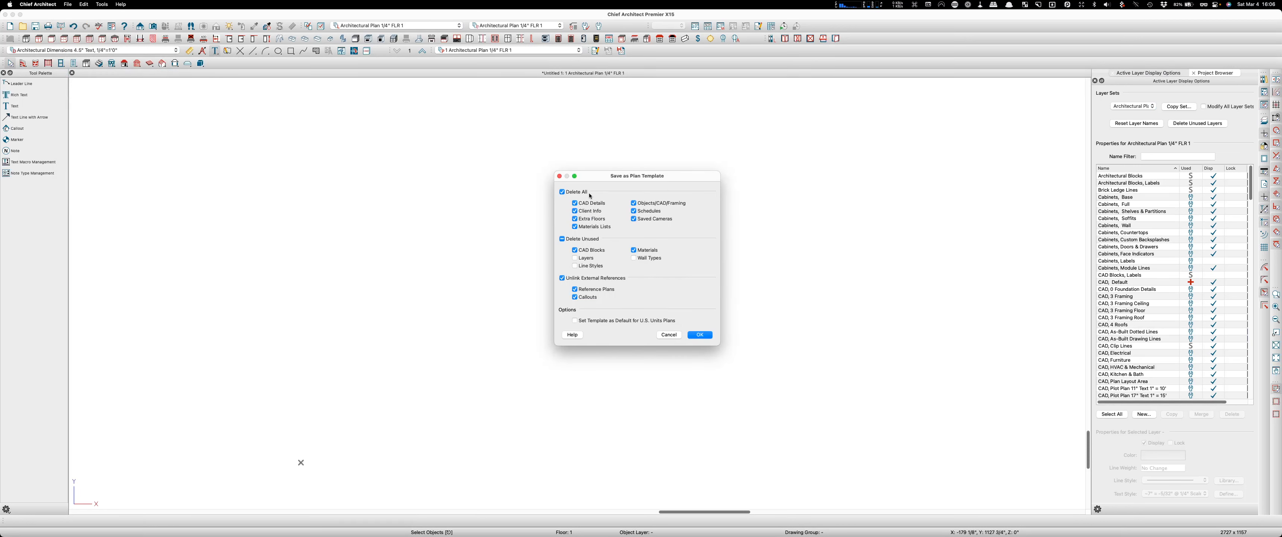
pyautogui.click(562, 192)
pyautogui.click(574, 320)
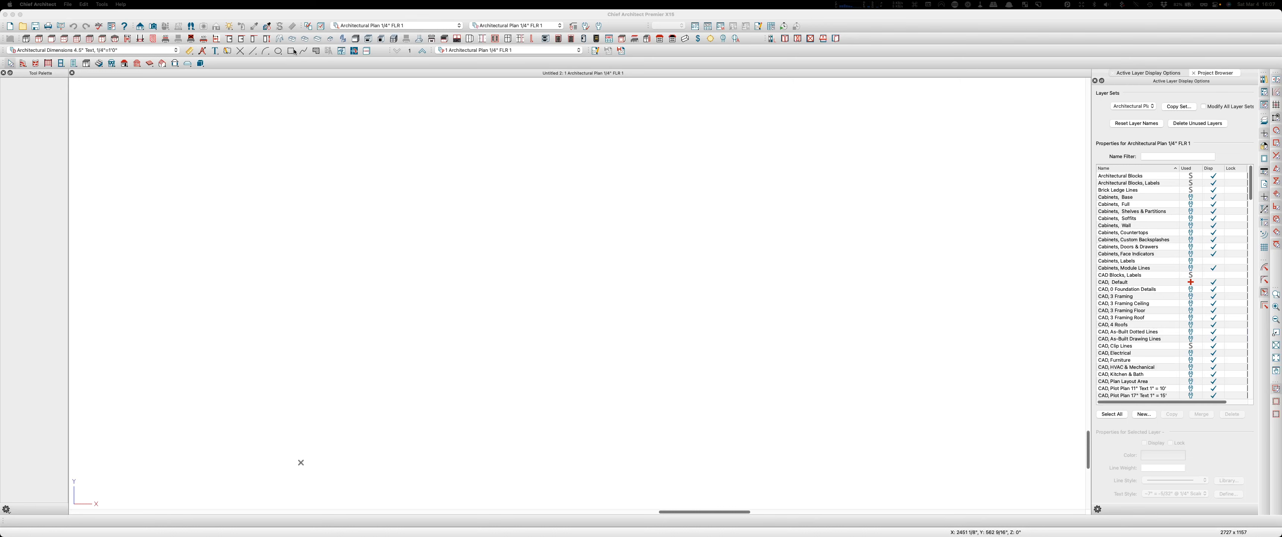
# - Place a rich text object reading THE BOSS in the empty plan, with centered alignment
pyautogui.click(215, 50)
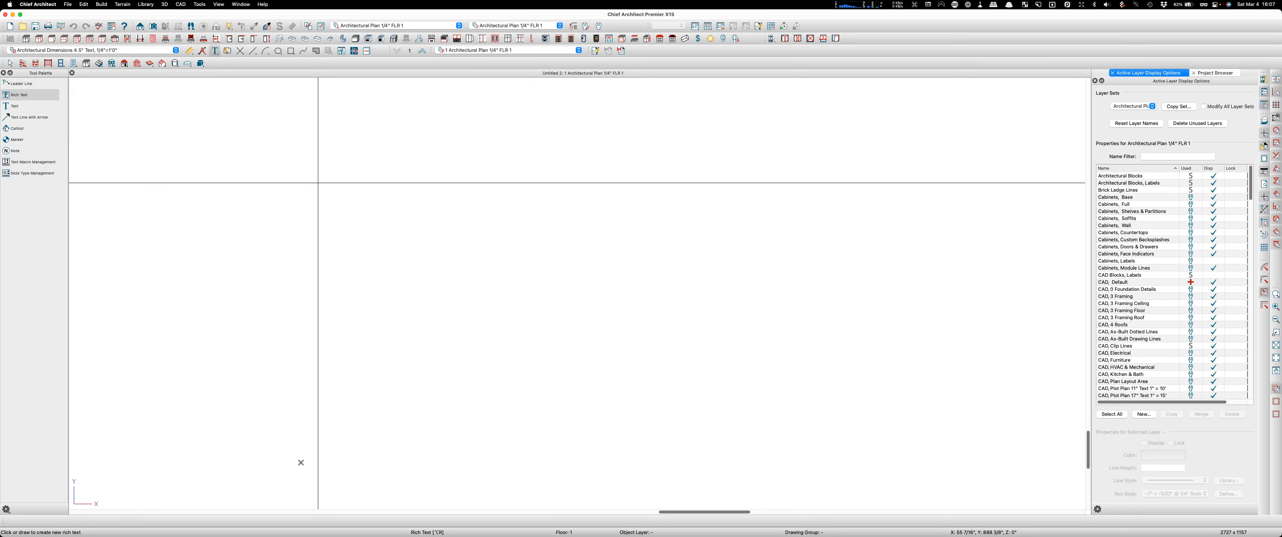
pyautogui.click(317, 184)
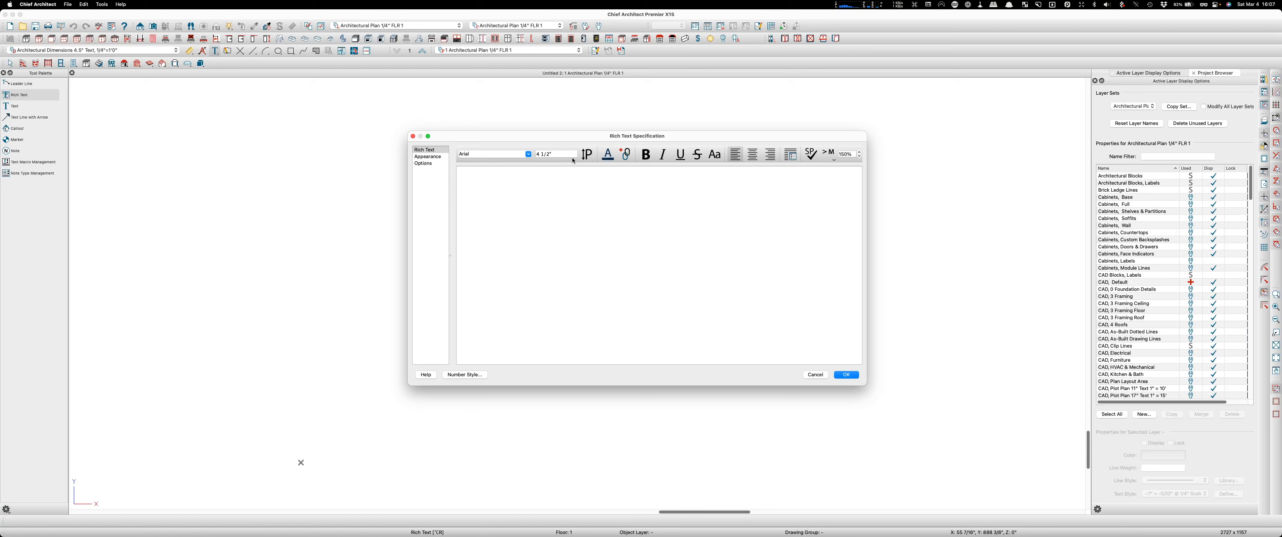
pyautogui.write('THE BOSS')
pyautogui.click(752, 154)
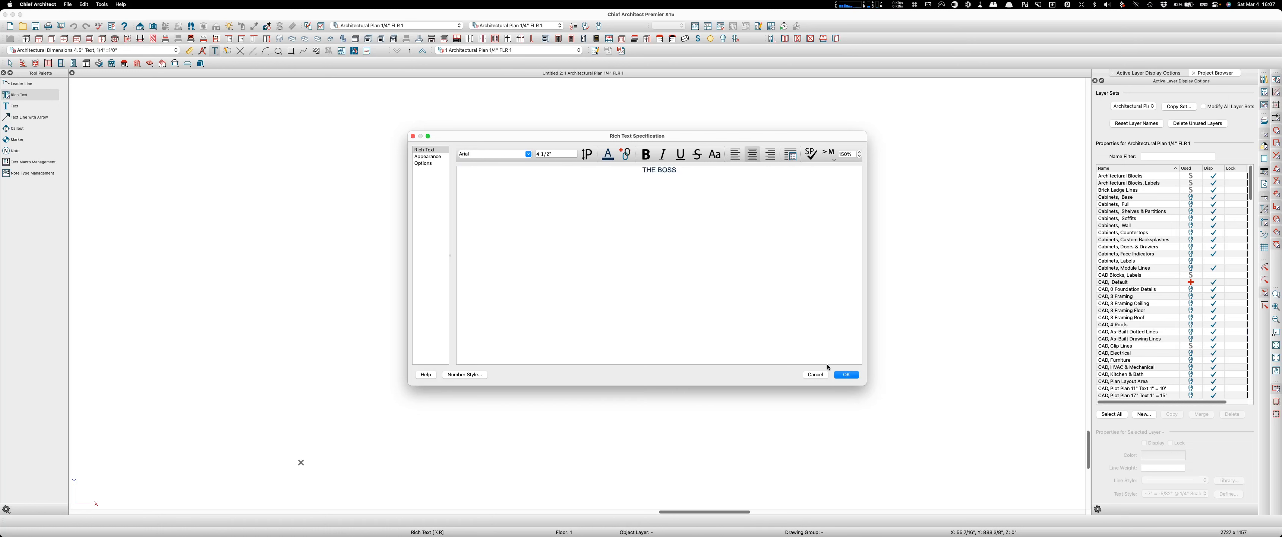
pyautogui.click(847, 375)
# - Draw a rectangular polyline about 4'-7" wide and 1'-5" tall around the THE BOSS text
pyautogui.scroll(5, 318, 185)
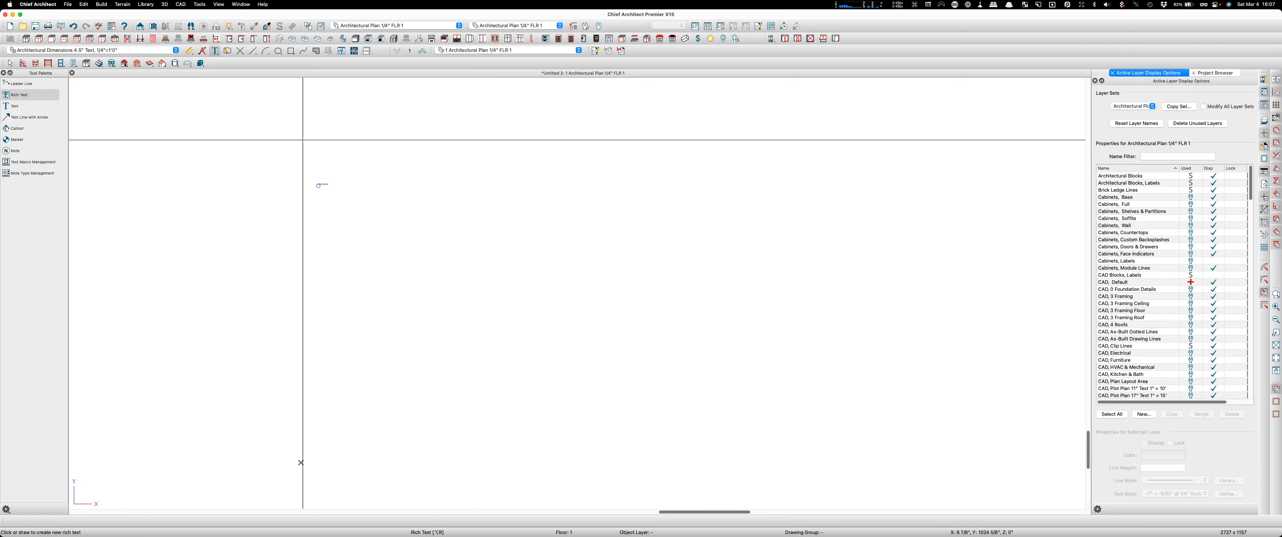
pyautogui.scroll(4, 371, 189)
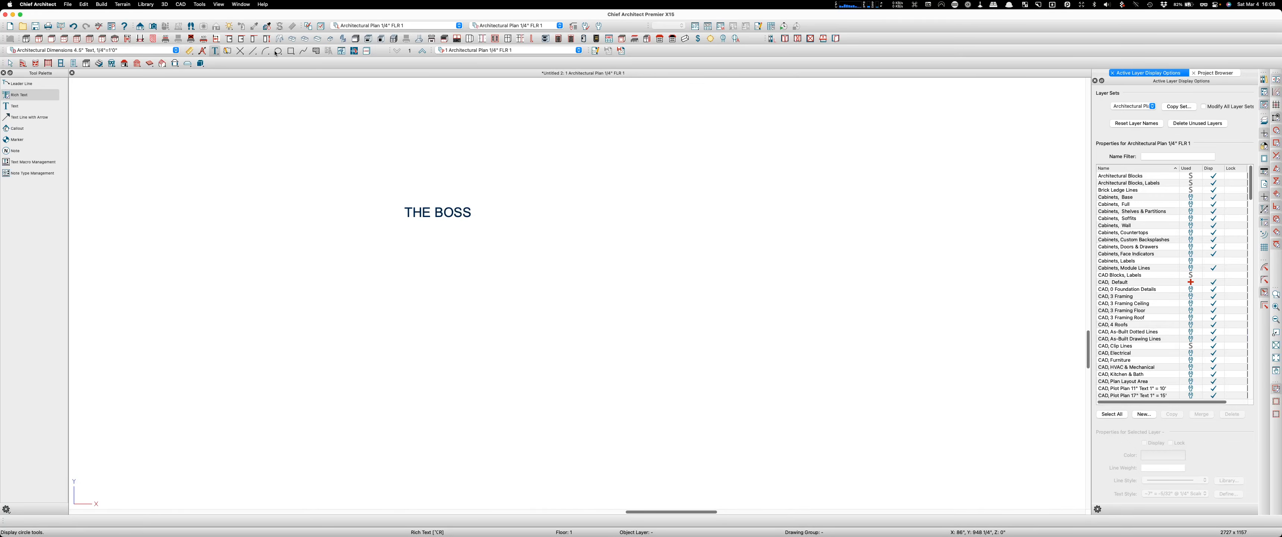
pyautogui.click(291, 50)
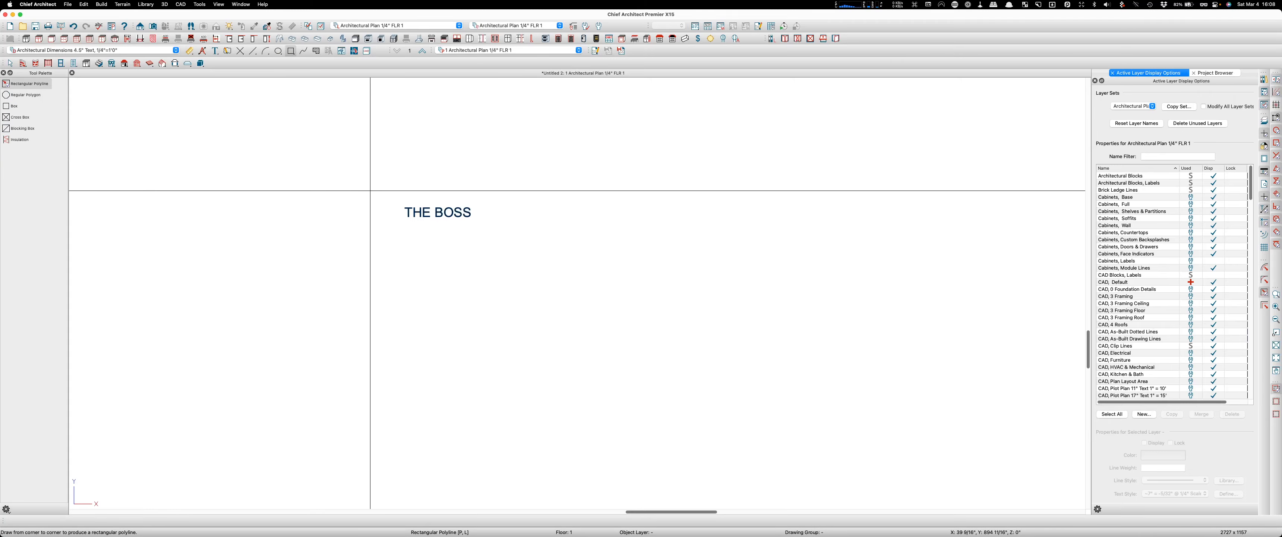
pyautogui.moveTo(376, 194); pyautogui.dragTo(492, 230)
# - Round all four corners of the rectangle with a 2" fillet radius
pyautogui.scroll(3, 493, 230)
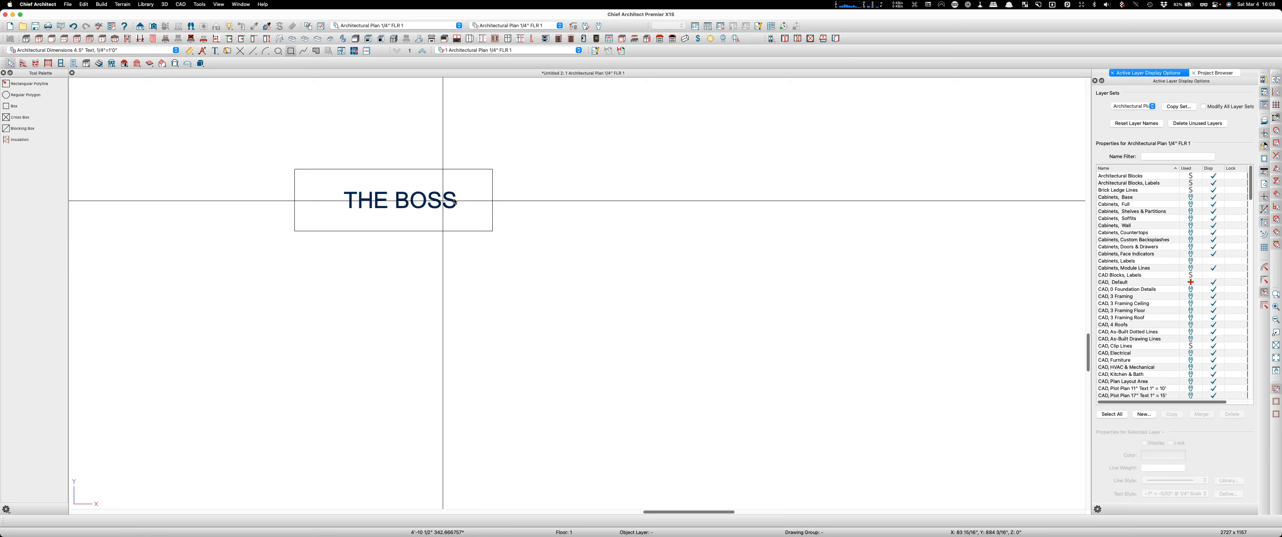
pyautogui.click(356, 170)
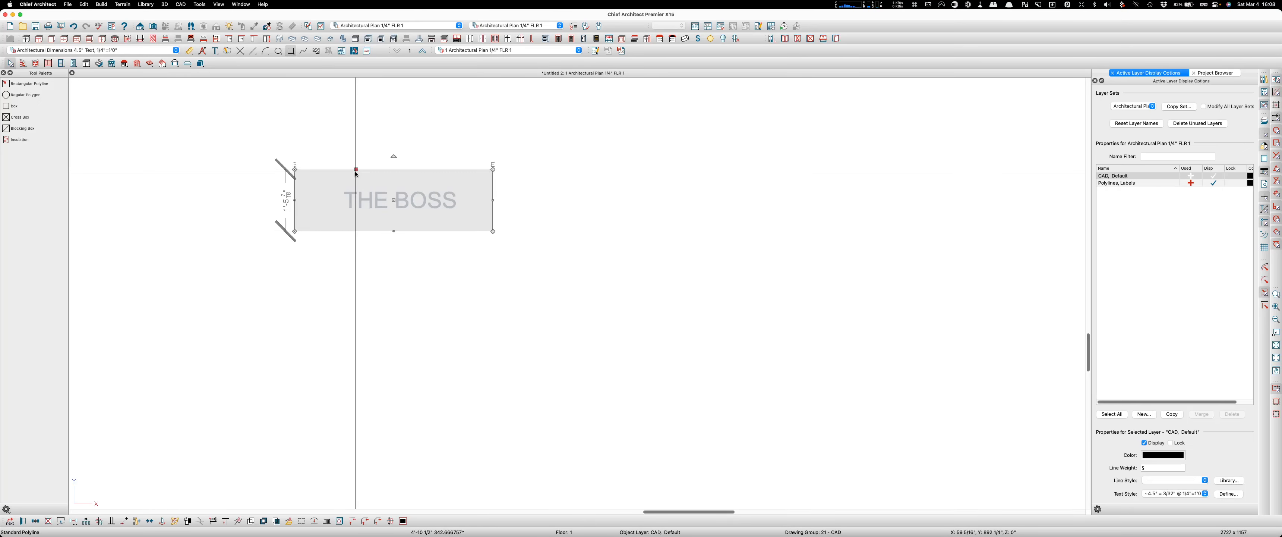
pyautogui.click(356, 522)
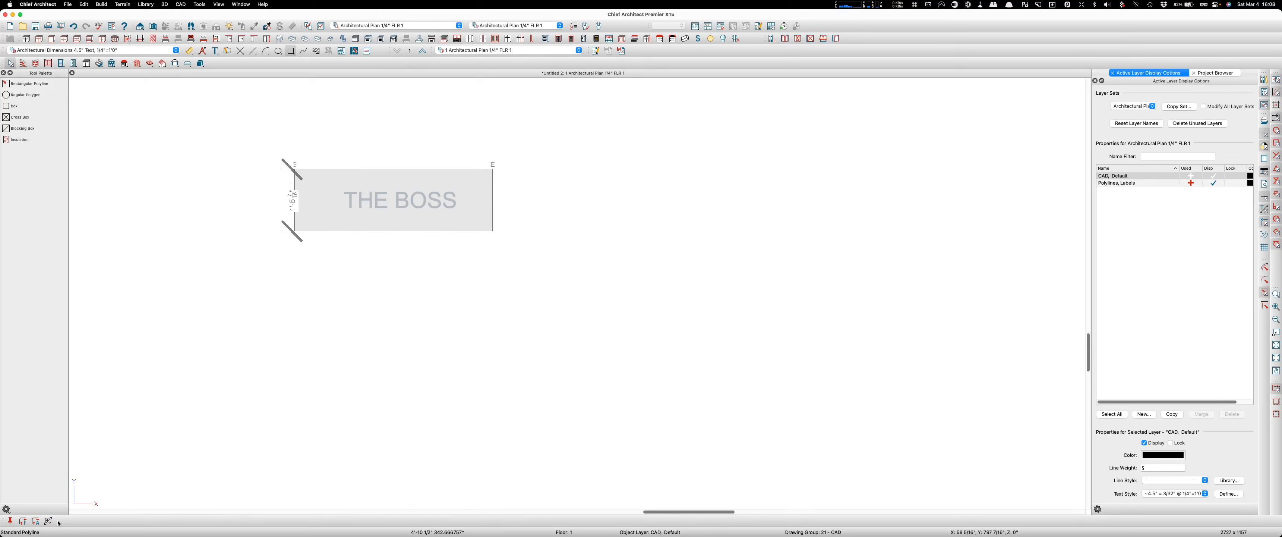
pyautogui.click(23, 521)
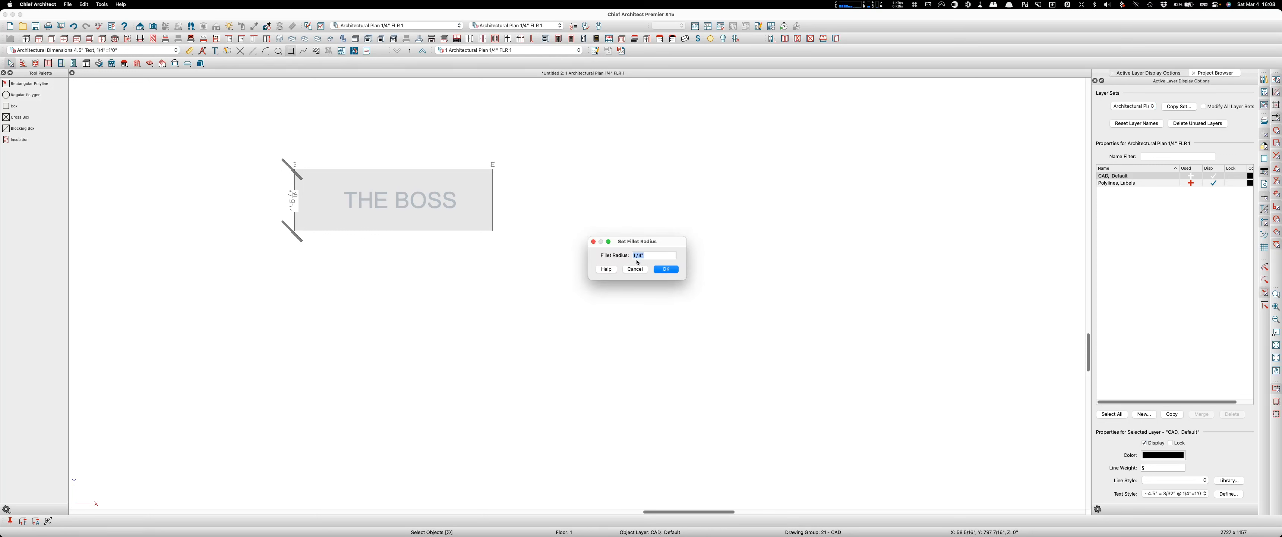
pyautogui.write('2')
pyautogui.press('Return')
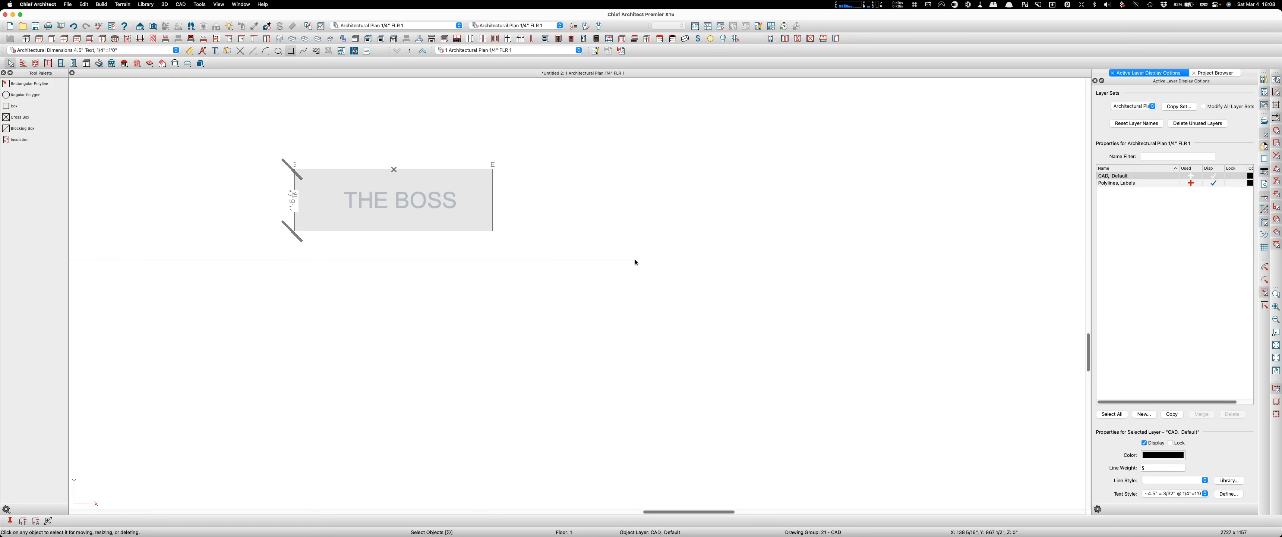
pyautogui.click(36, 521)
pyautogui.click(497, 235)
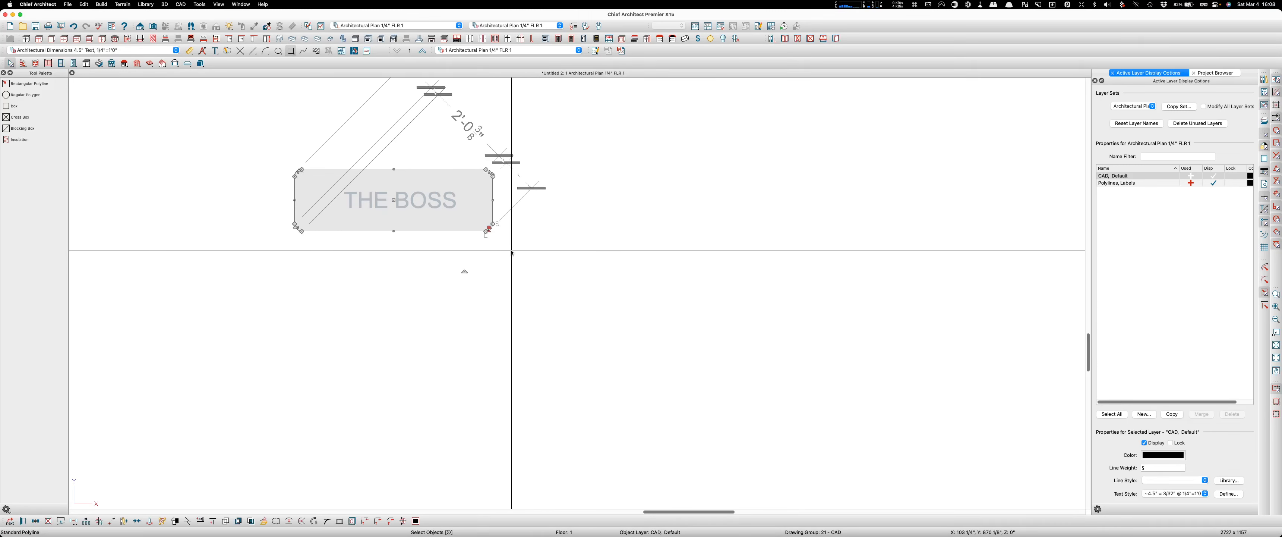
pyautogui.press('Escape')
# - Center the THE BOSS text horizontally within the rounded rectangle
pyautogui.click(405, 199)
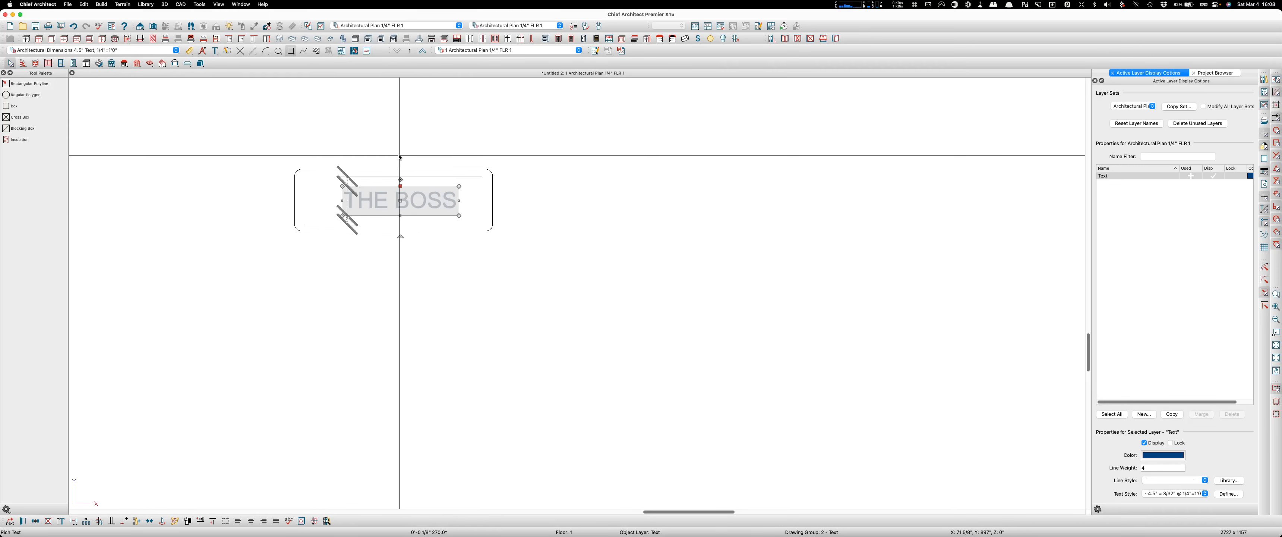
pyautogui.click(399, 155)
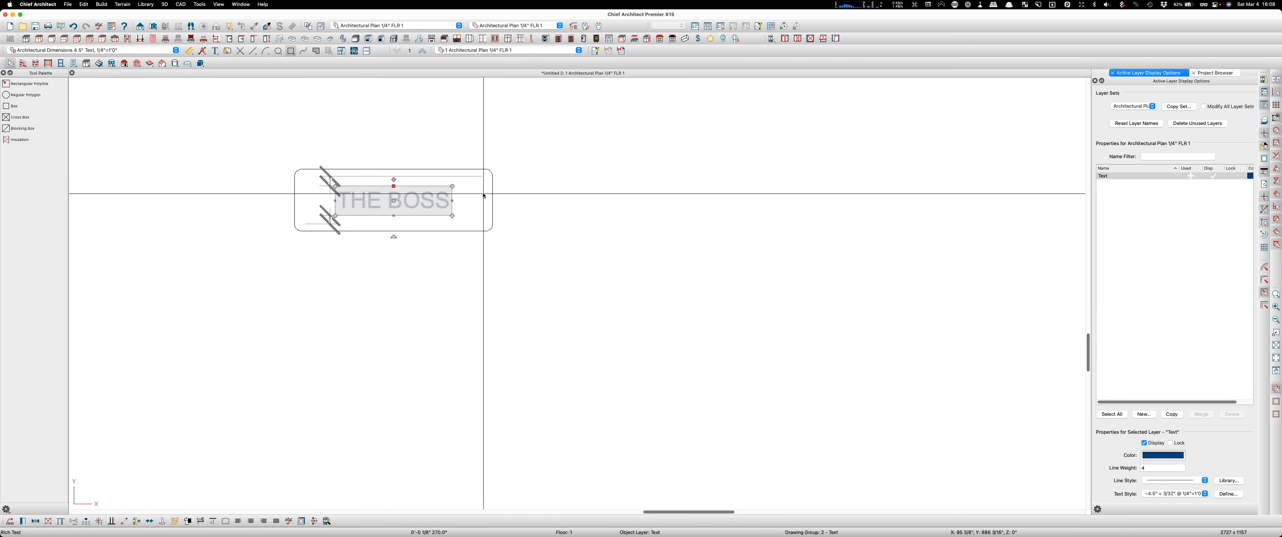
# - Try copying the text and its rounded rectangle together to just below the original, and delete the copy
pyautogui.scroll(-4, 488, 197)
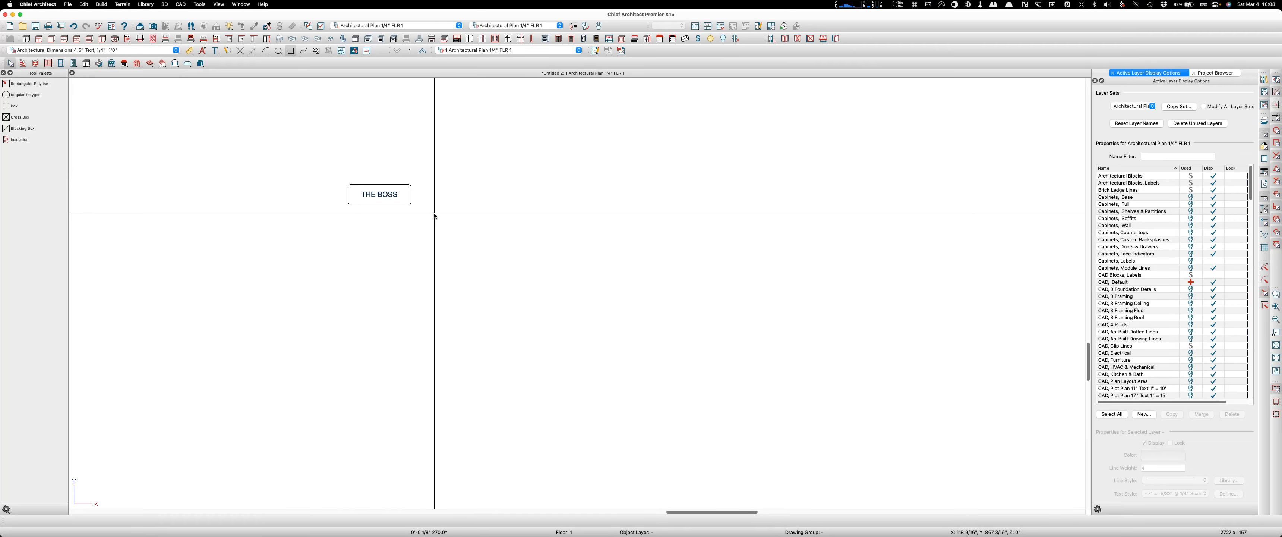
pyautogui.moveTo(434, 213); pyautogui.dragTo(334, 173)
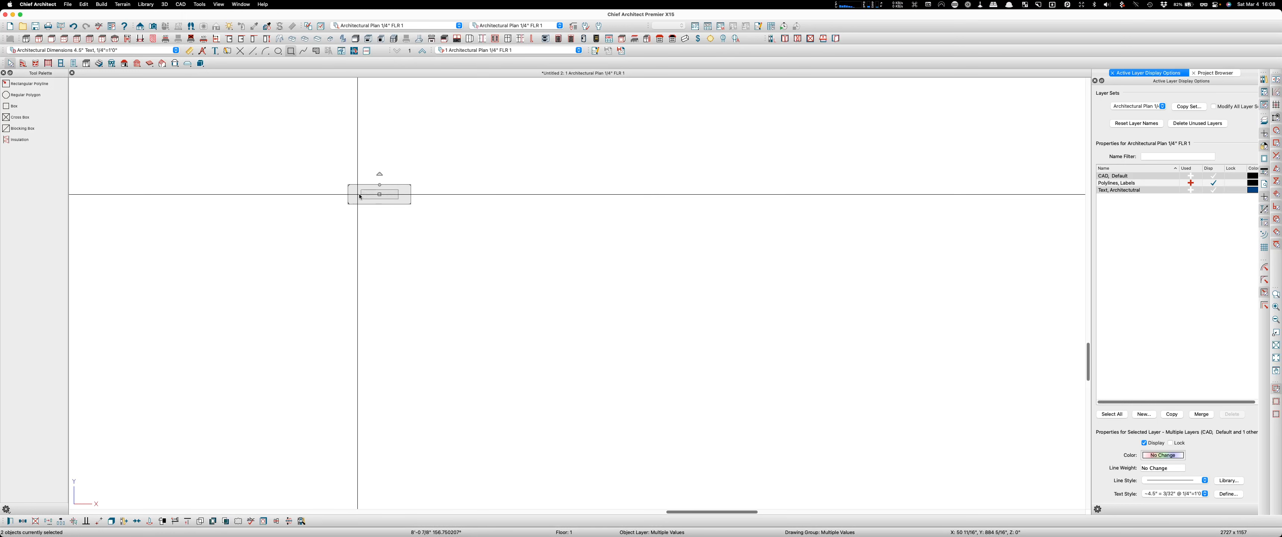
pyautogui.moveTo(379, 197); pyautogui.dragTo(379, 231)
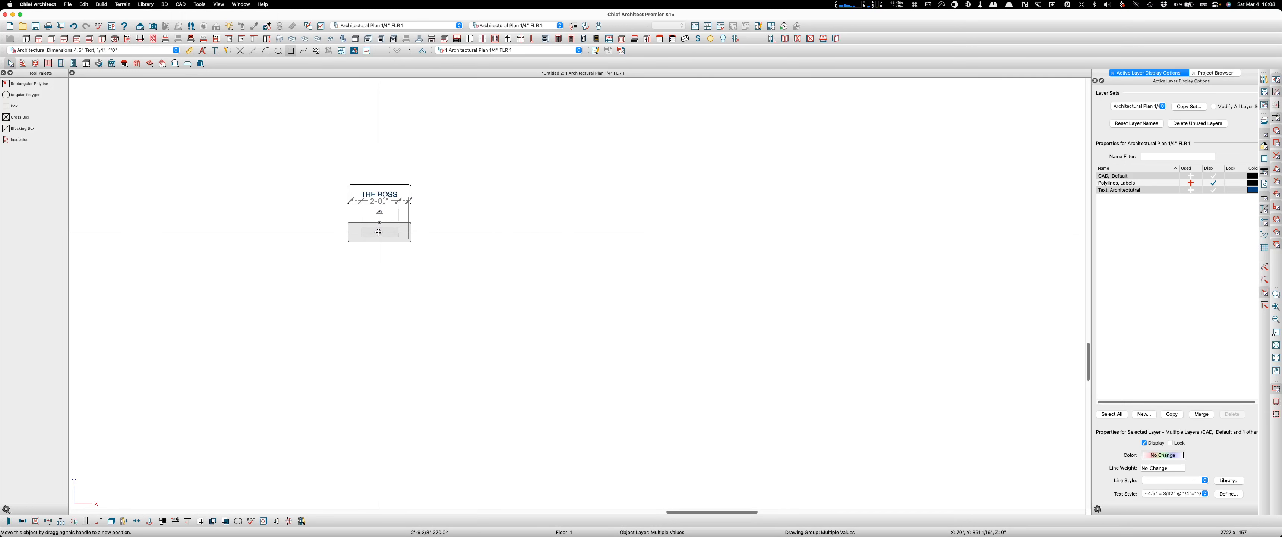
pyautogui.scroll(3, 388, 227)
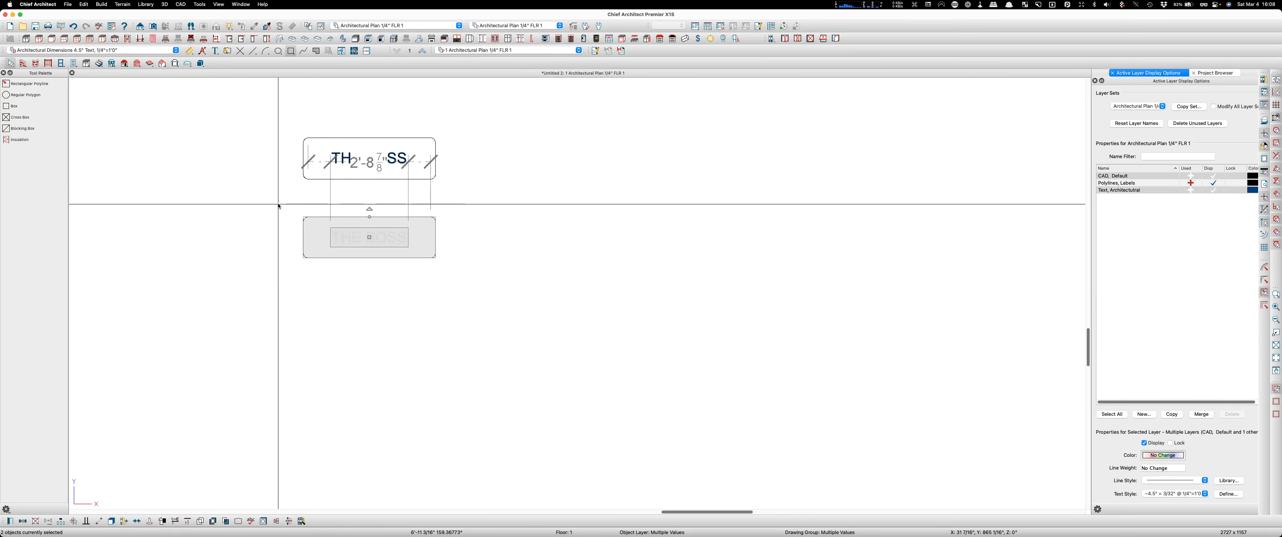
pyautogui.press('Delete')
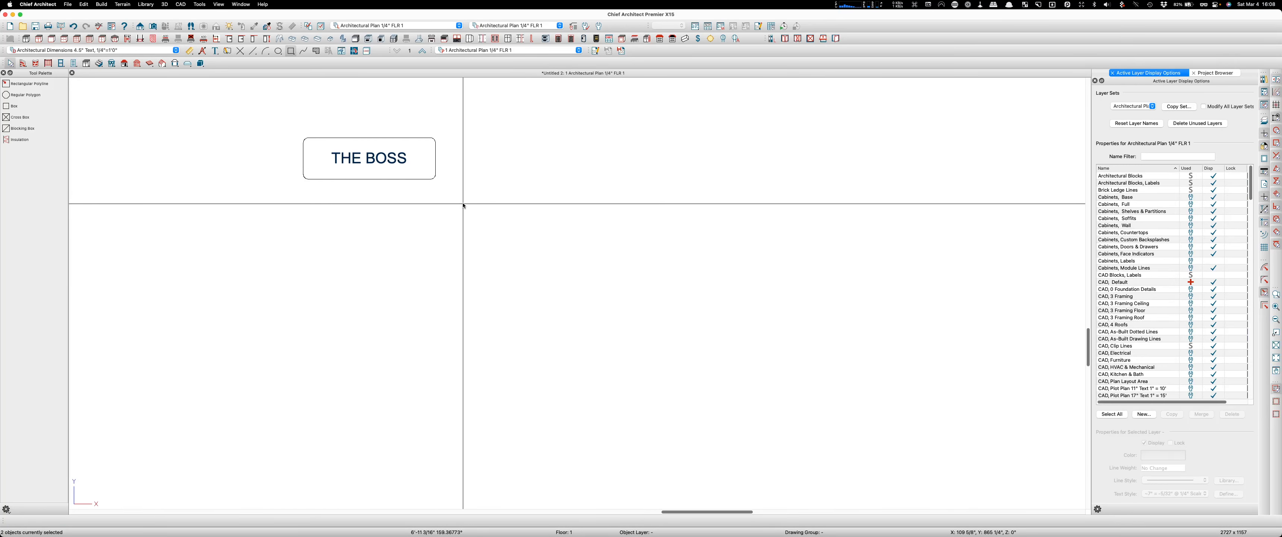
# - Make a CAD block from the THE BOSS text and rectangle, and create two multiple copies below it
pyautogui.moveTo(463, 204); pyautogui.dragTo(229, 113)
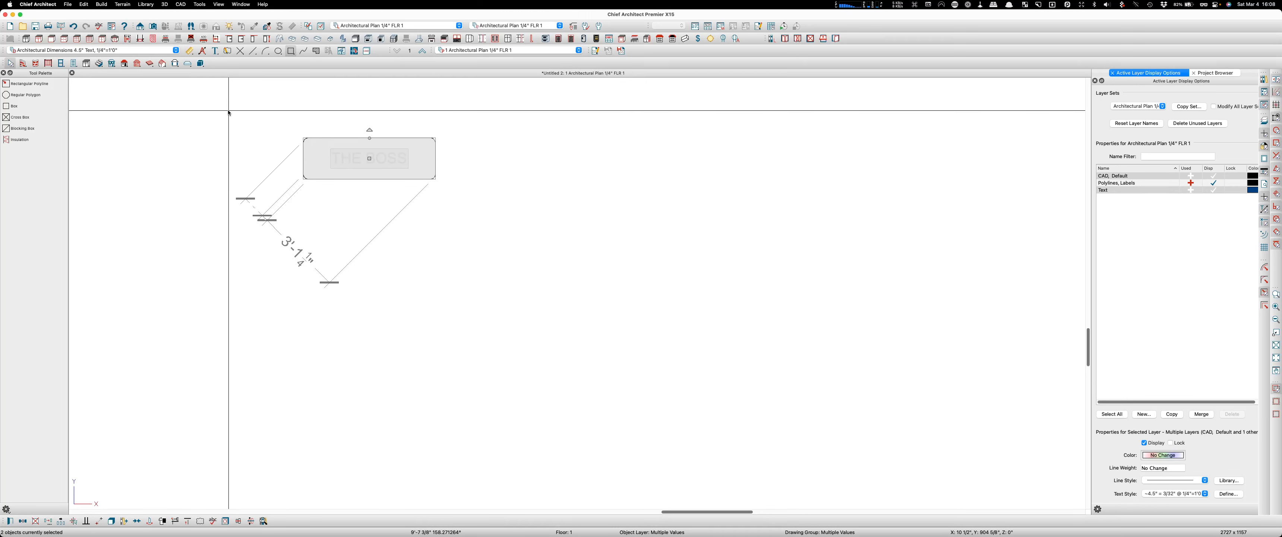
pyautogui.press('b')
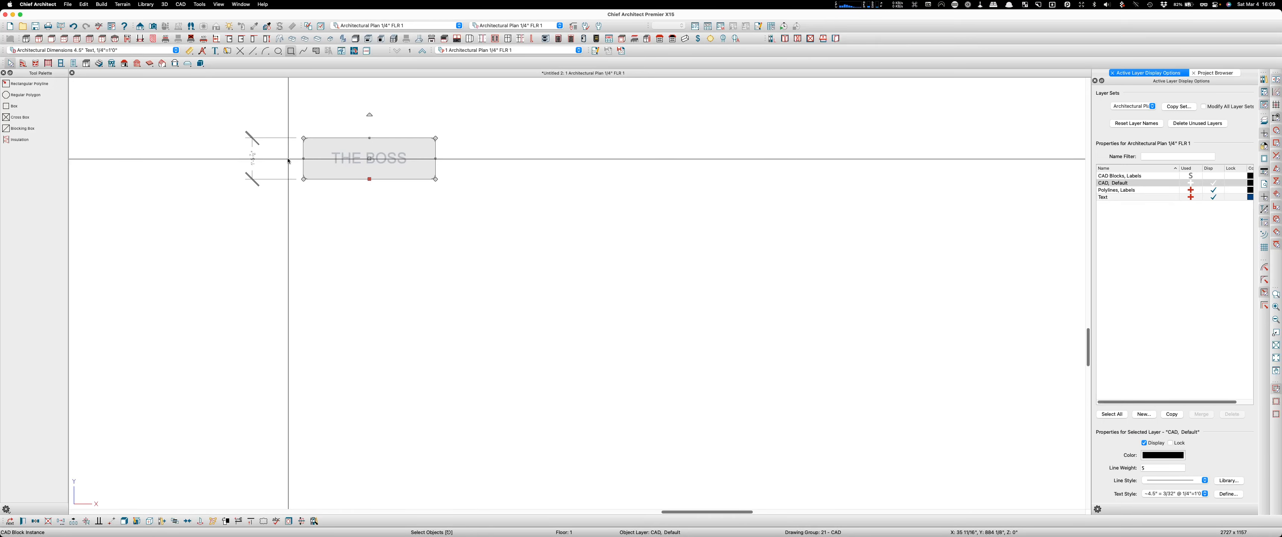
pyautogui.press('m')
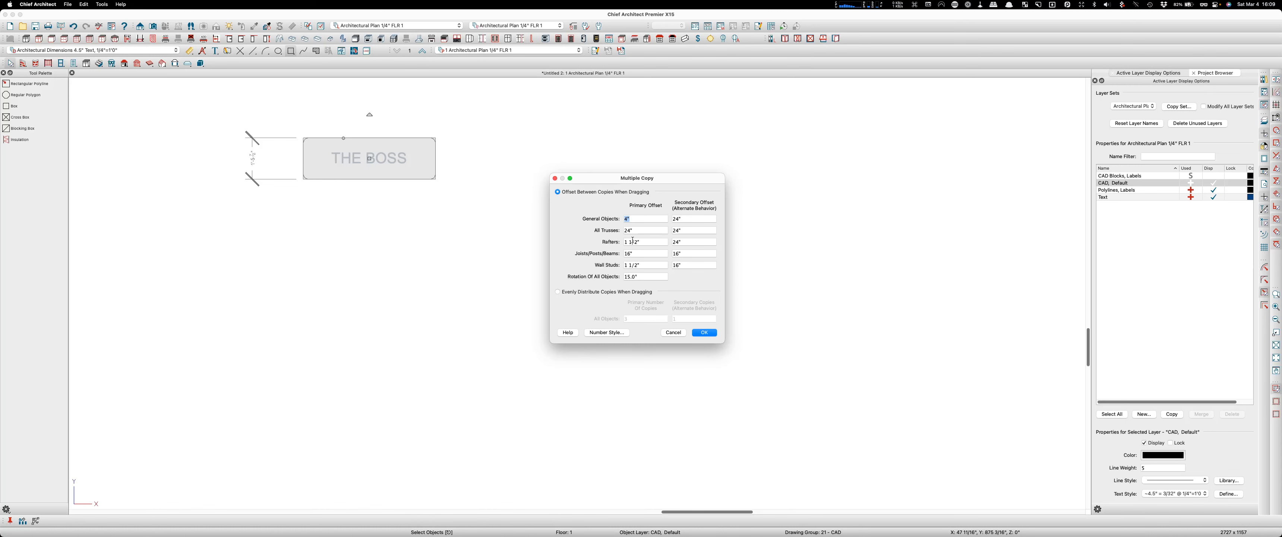
pyautogui.press('Return')
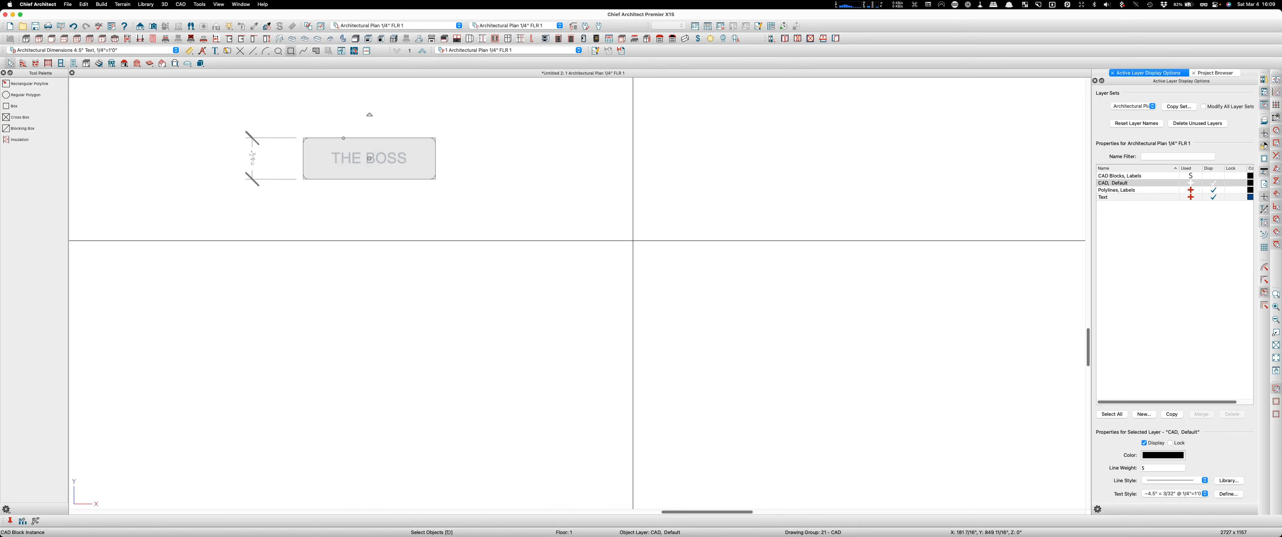
pyautogui.scroll(-2, 423, 150)
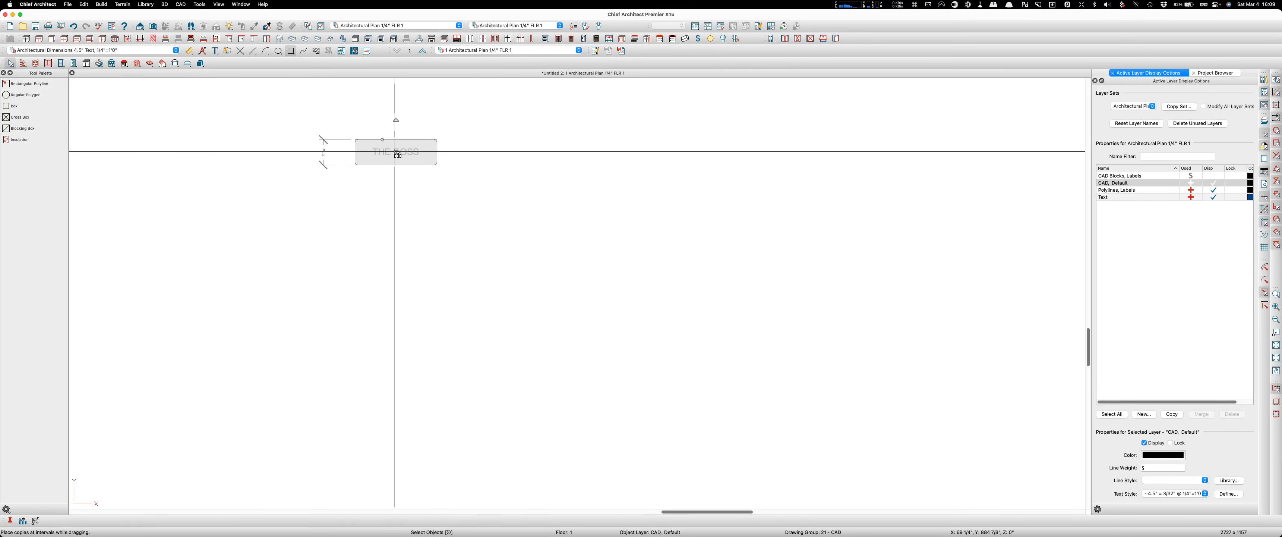
pyautogui.moveTo(395, 150); pyautogui.dragTo(414, 236)
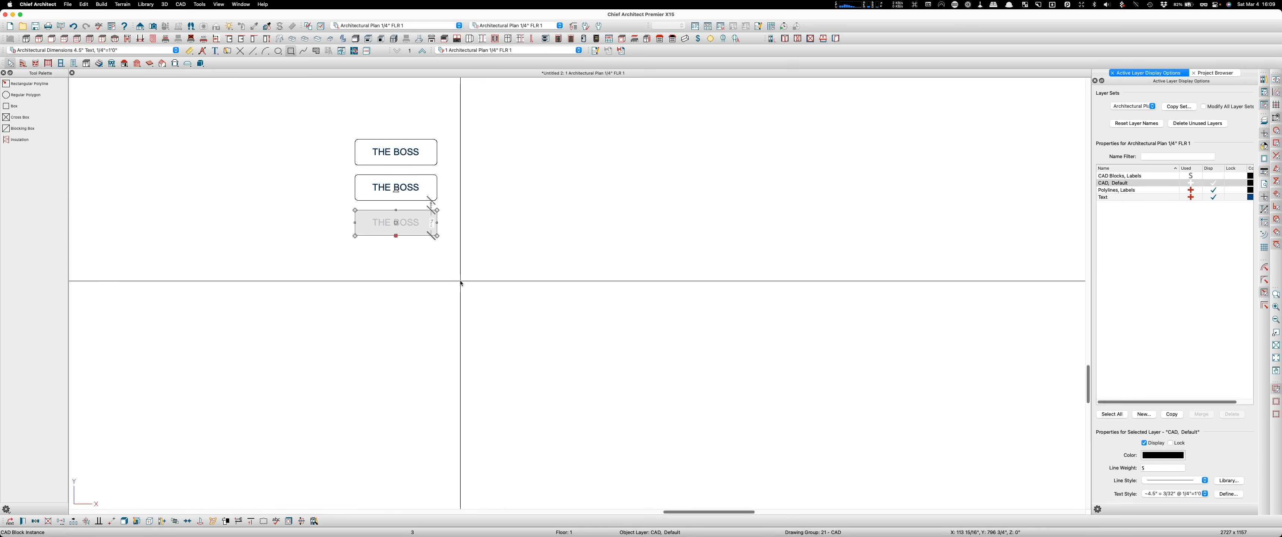
# - Move the lowest THE BOSS block farther down and space the three blocks evenly in the vertical direction
pyautogui.moveTo(516, 270); pyautogui.dragTo(396, 283)
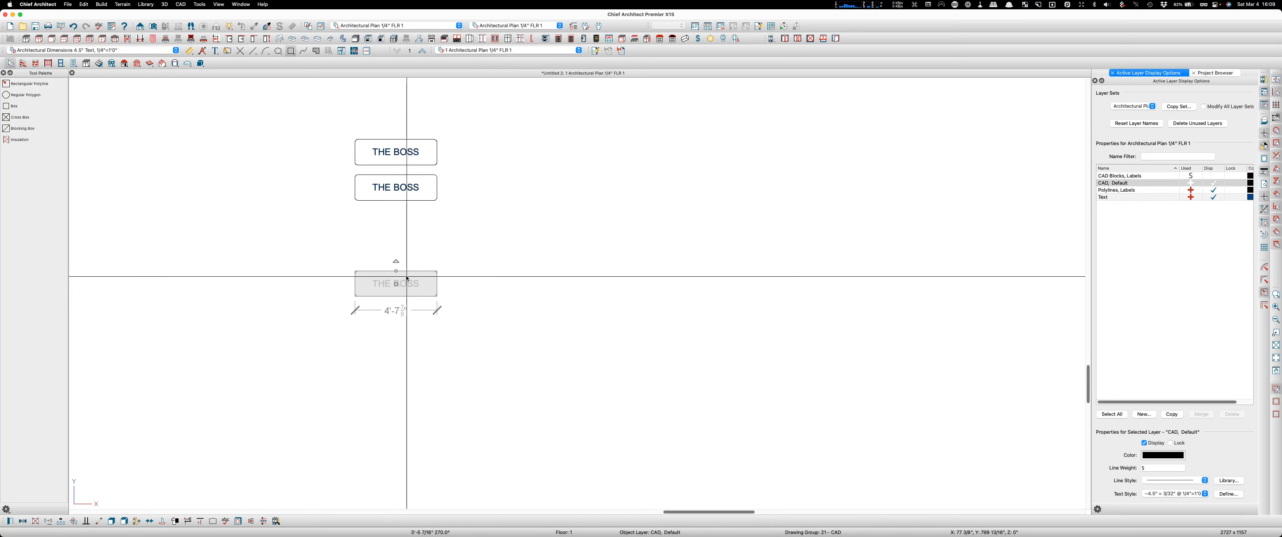
pyautogui.moveTo(501, 323); pyautogui.dragTo(313, 118)
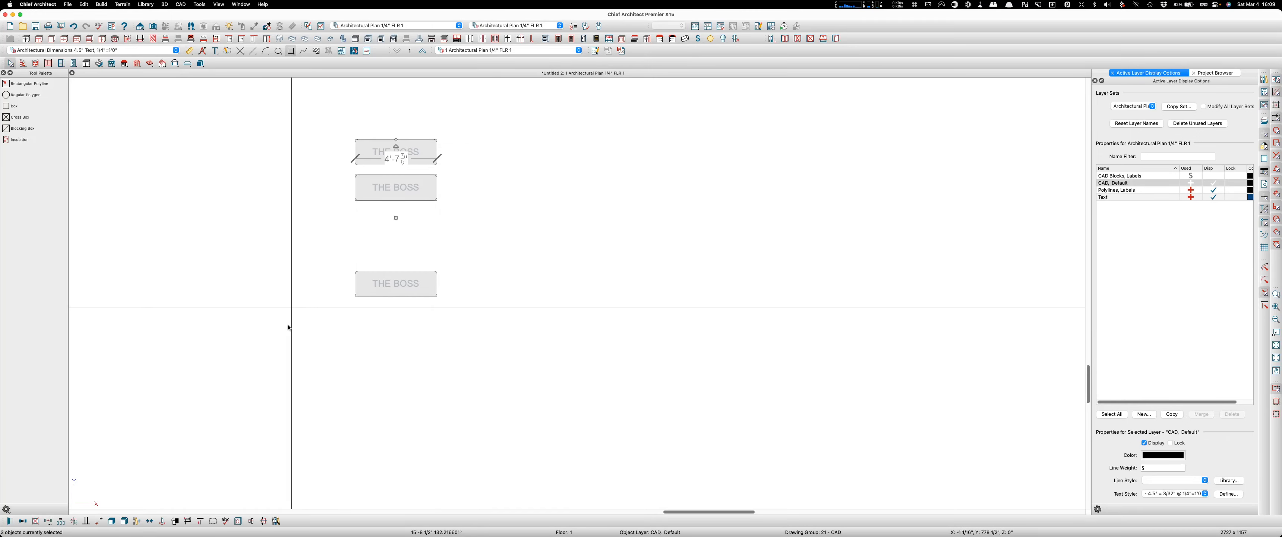
pyautogui.click(251, 520)
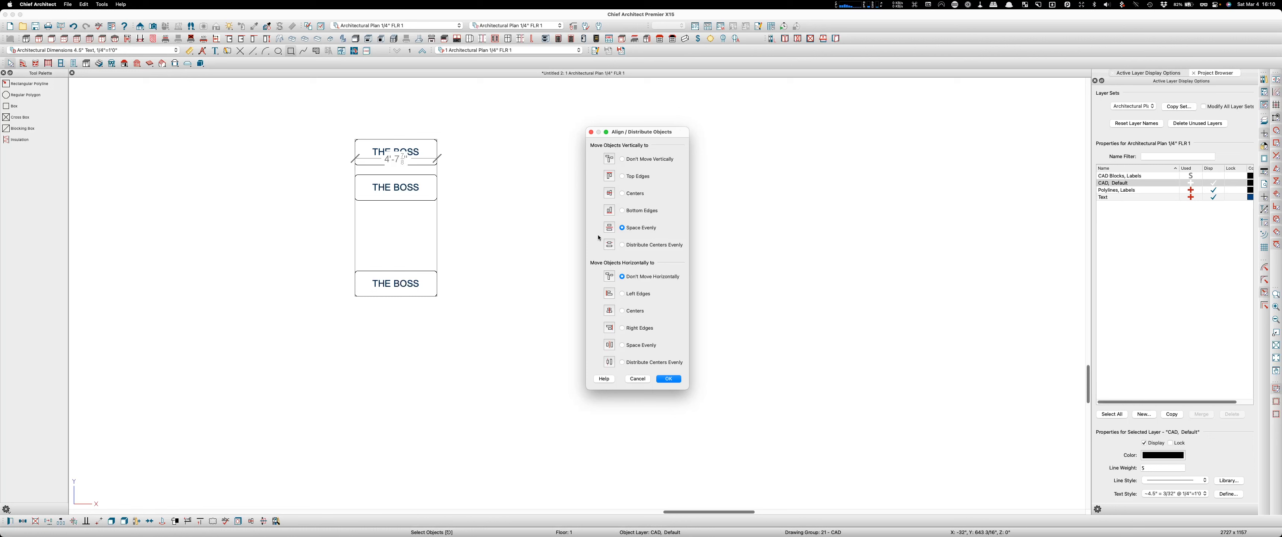
pyautogui.click(667, 377)
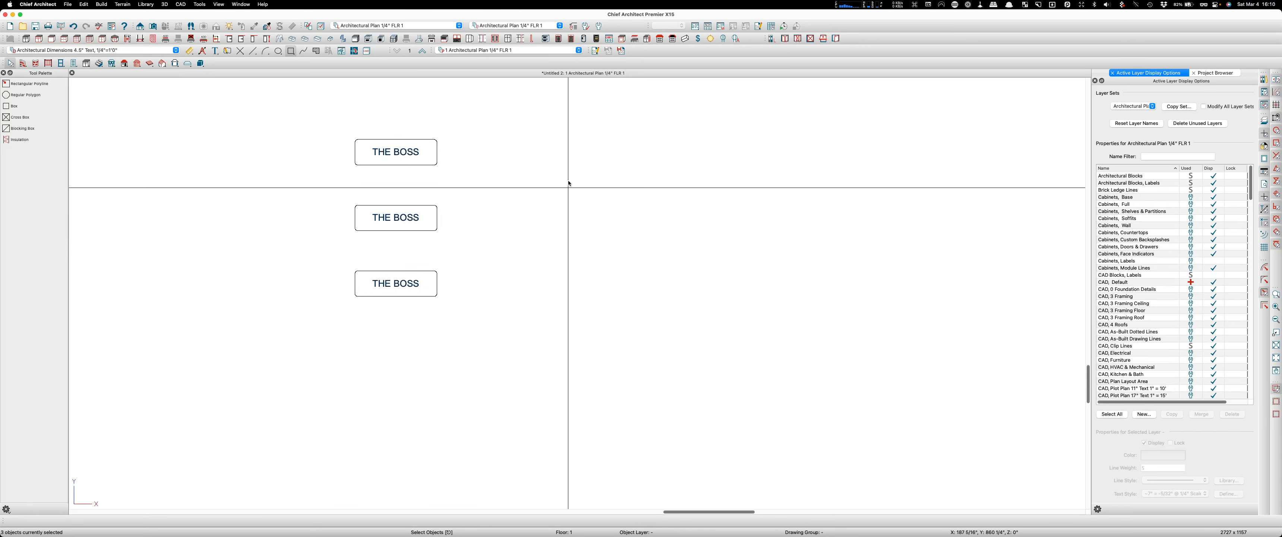
# - Explode the middle and lowest THE BOSS blocks so their text can be edited separately
pyautogui.scroll(-2, 567, 172)
pyautogui.click(446, 208)
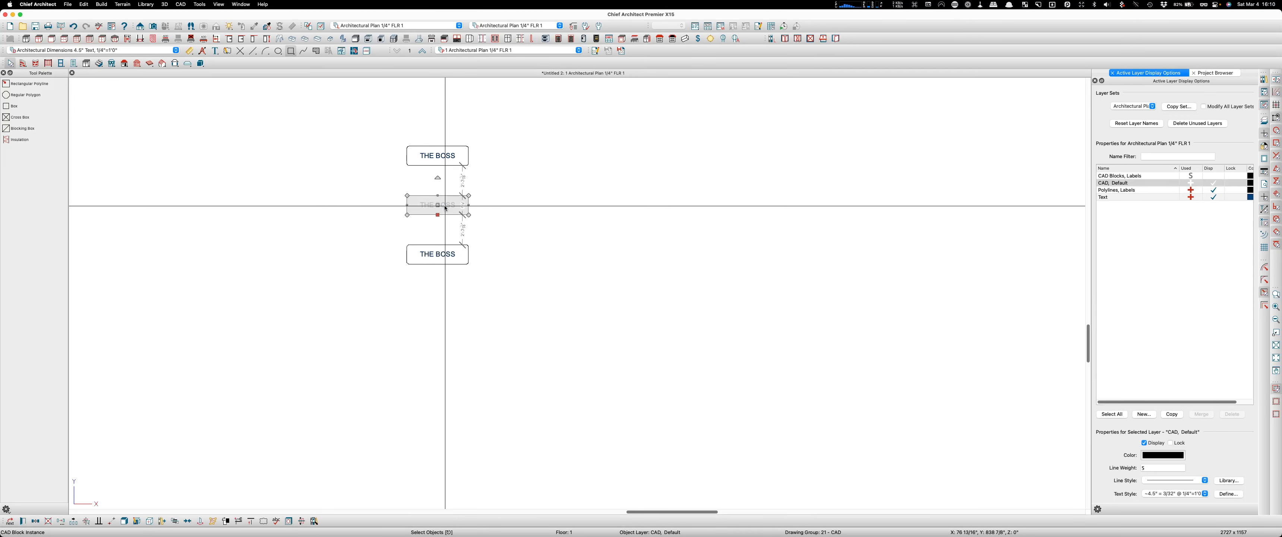
pyautogui.click(440, 260)
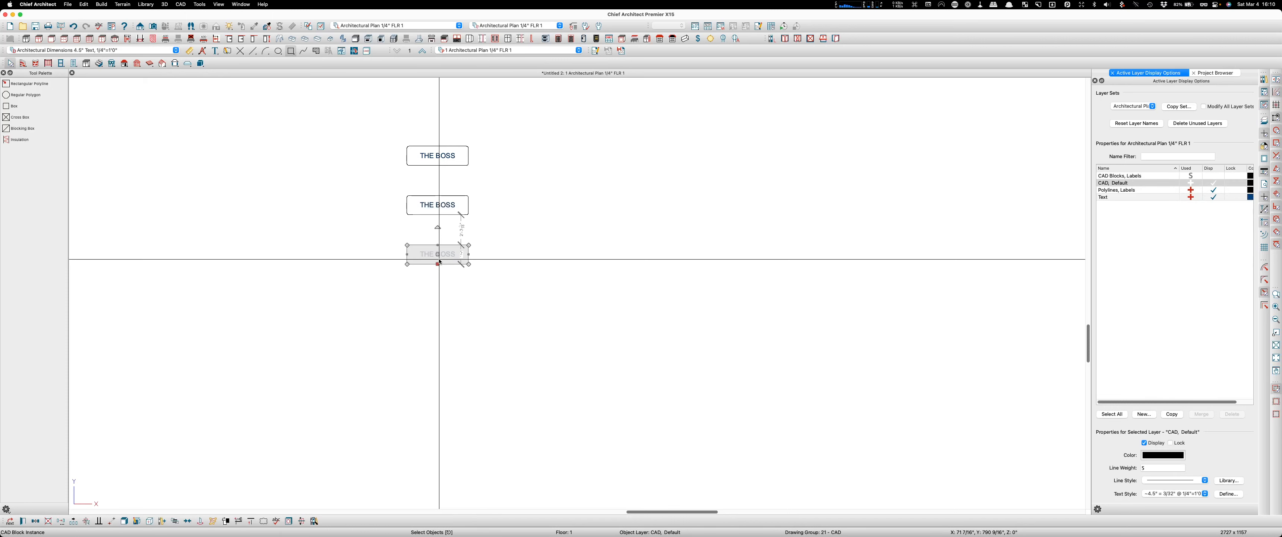
# - Change the text in the middle box to THE VP
pyautogui.doubleClick(438, 205)
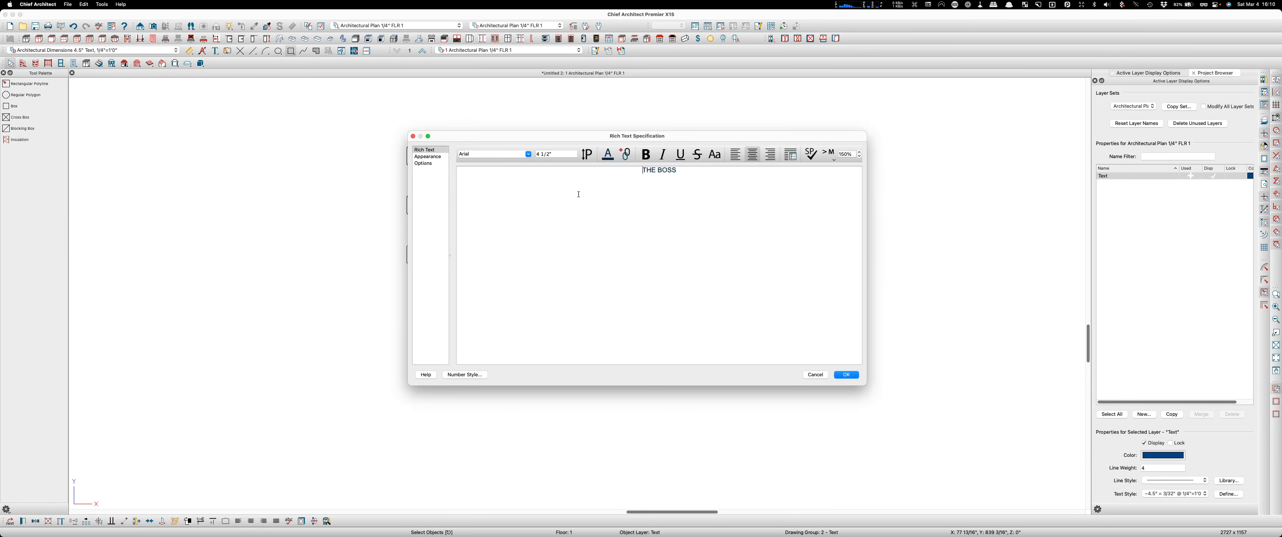
pyautogui.doubleClick(667, 171)
pyautogui.write('VP')
pyautogui.click(847, 375)
# - Replace the text in the lowest box with OPS
pyautogui.click(445, 258)
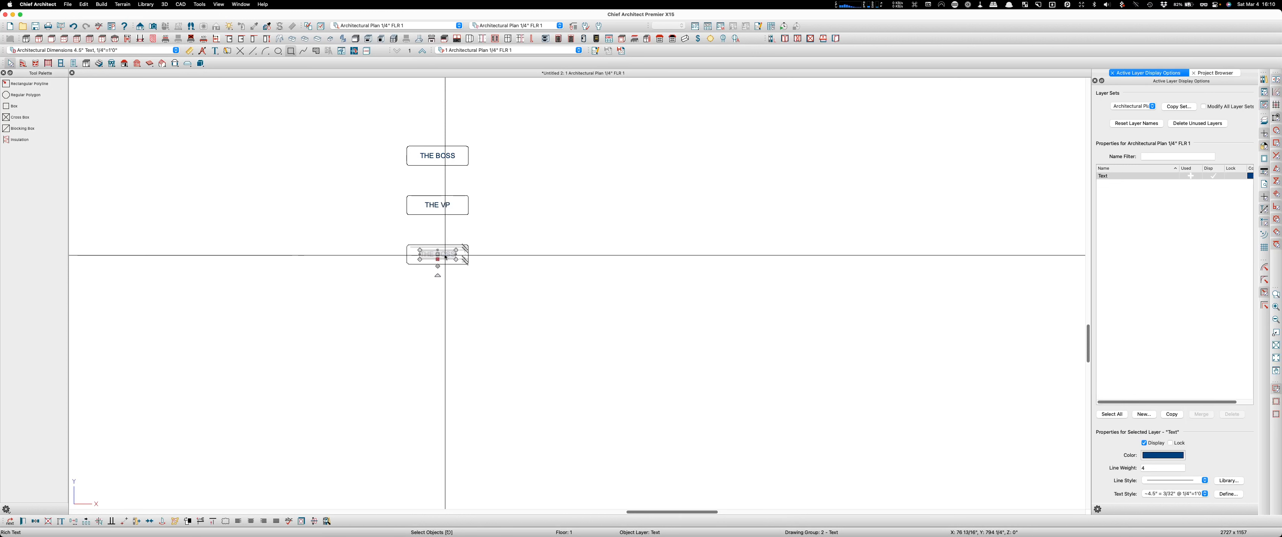
pyautogui.doubleClick(446, 258)
pyautogui.press('super+a')
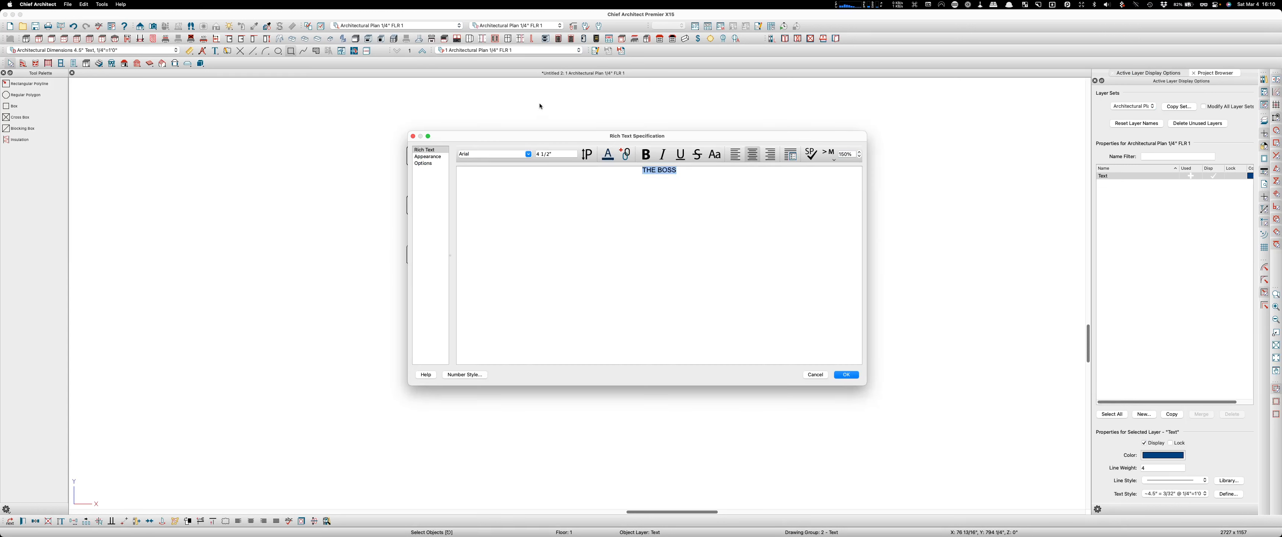
pyautogui.write('OPS')
pyautogui.click(846, 375)
# - Copy the OPS box with its text to a spot below and slightly right of the original
pyautogui.moveTo(550, 285); pyautogui.dragTo(415, 229)
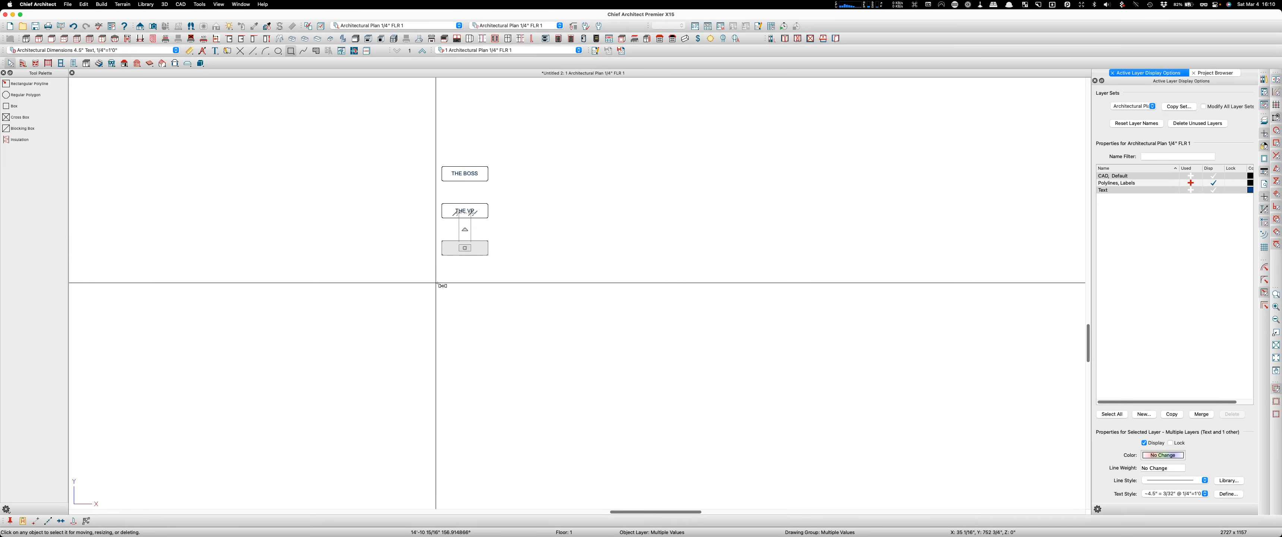
pyautogui.scroll(3, 492, 286)
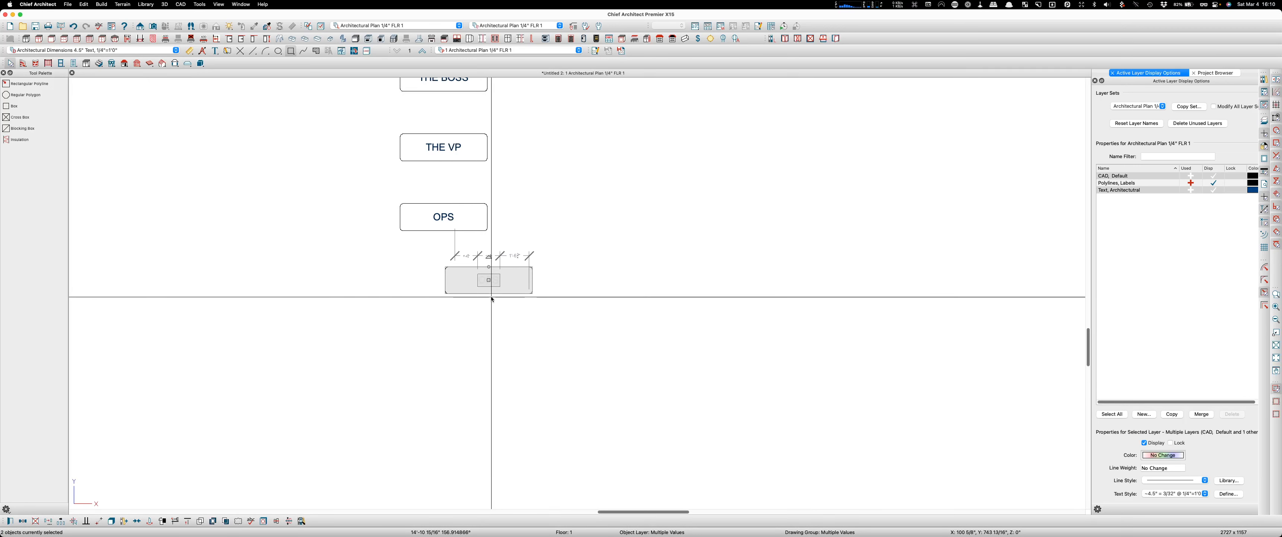
pyautogui.press('Escape')
pyautogui.scroll(-2, 562, 336)
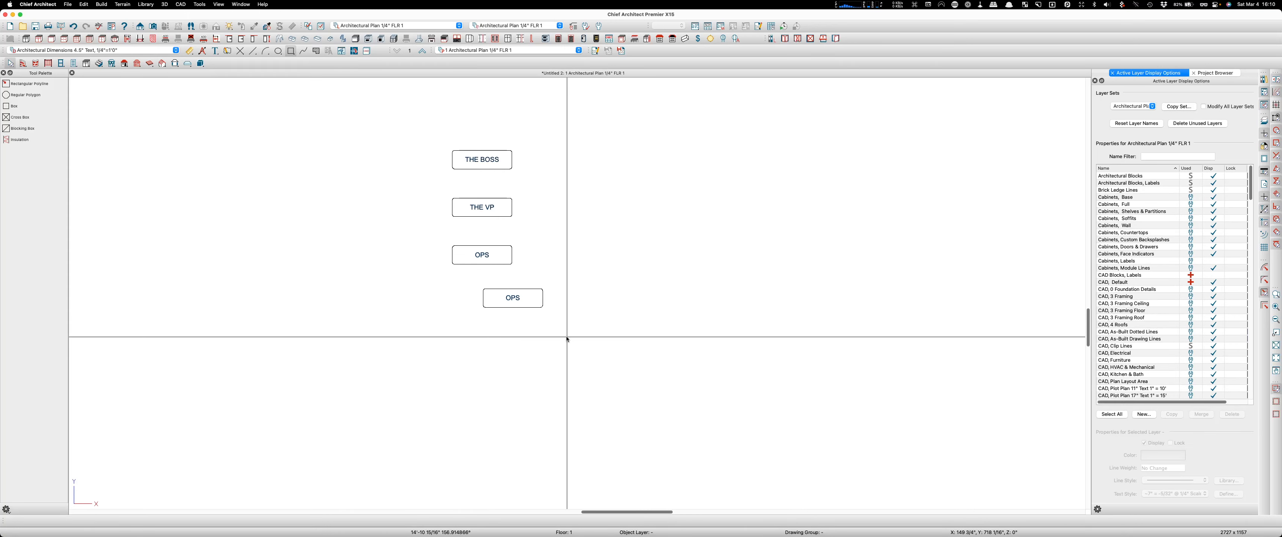
# - Try to space all the boxes and their texts evenly in the vertical direction, and undo the attempt
pyautogui.moveTo(555, 318); pyautogui.dragTo(425, 140)
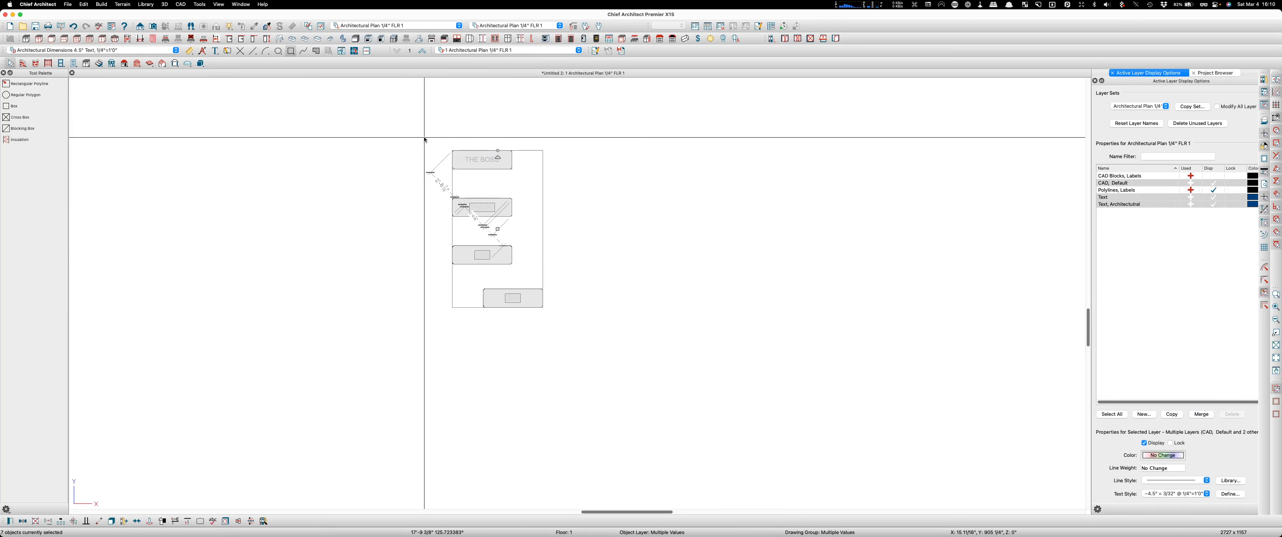
pyautogui.click(240, 522)
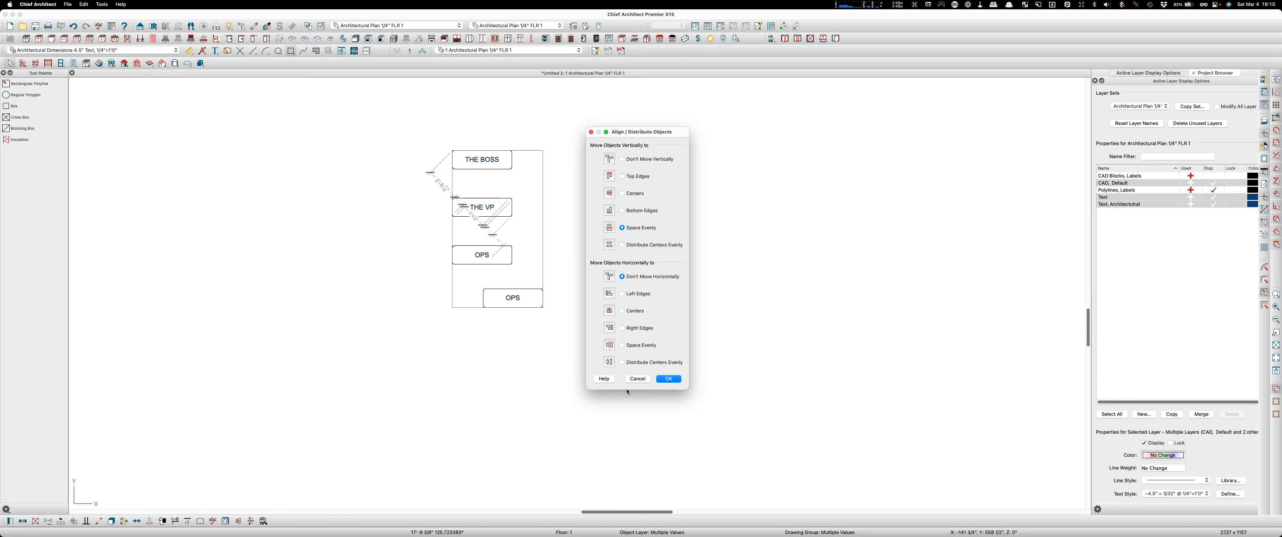
pyautogui.click(668, 379)
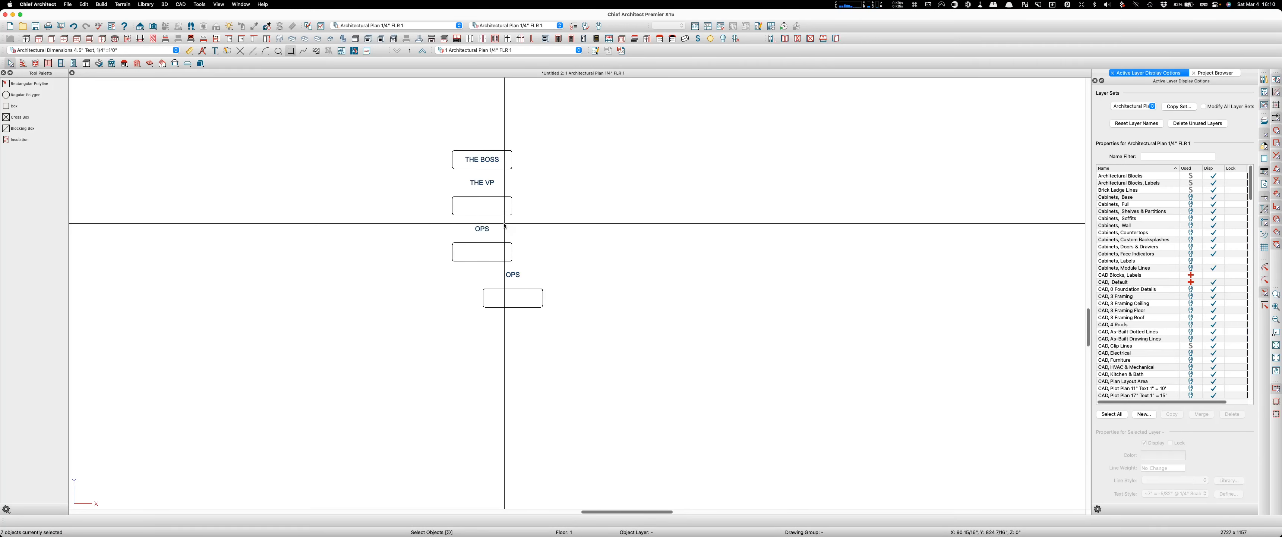
pyautogui.press('super+z')
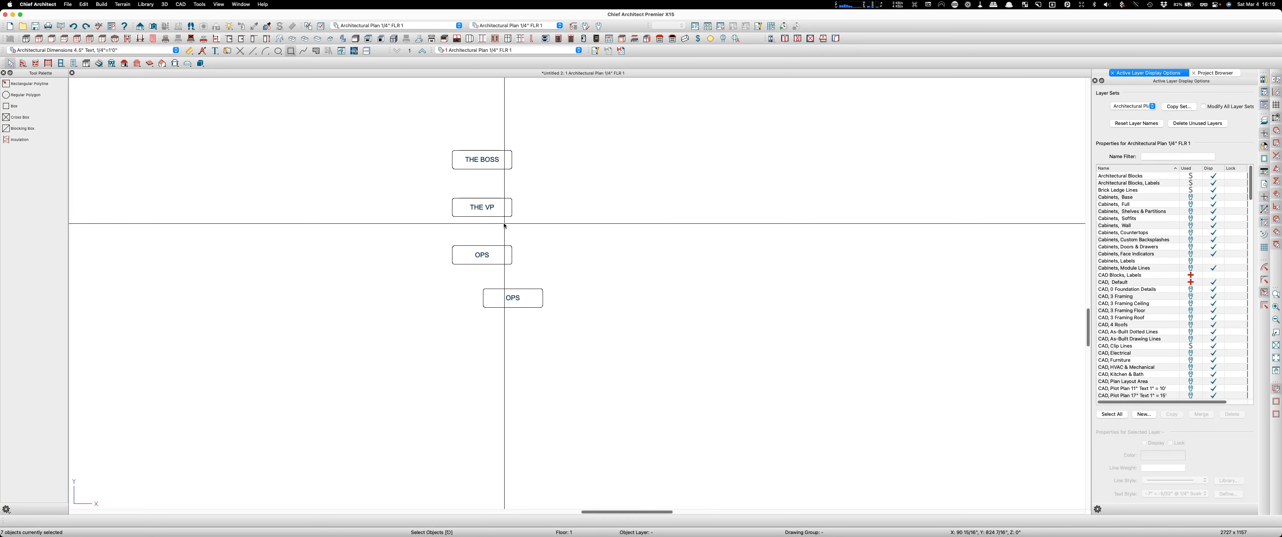
# - Group each of the four boxes with its own text as a separate CAD block
pyautogui.moveTo(579, 323); pyautogui.dragTo(464, 280)
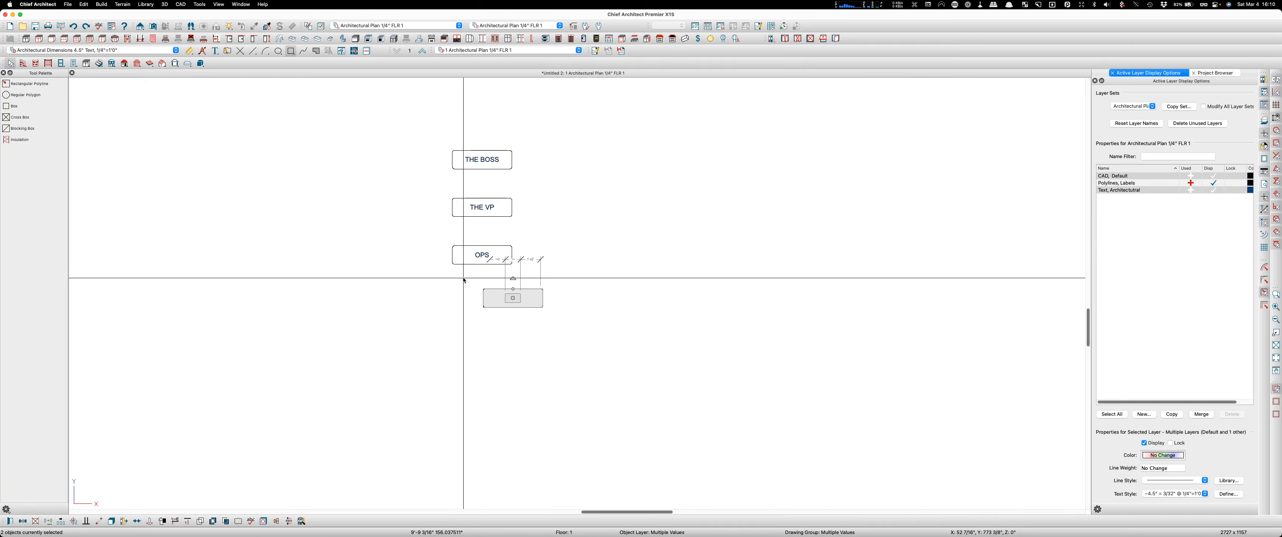
pyautogui.press('b')
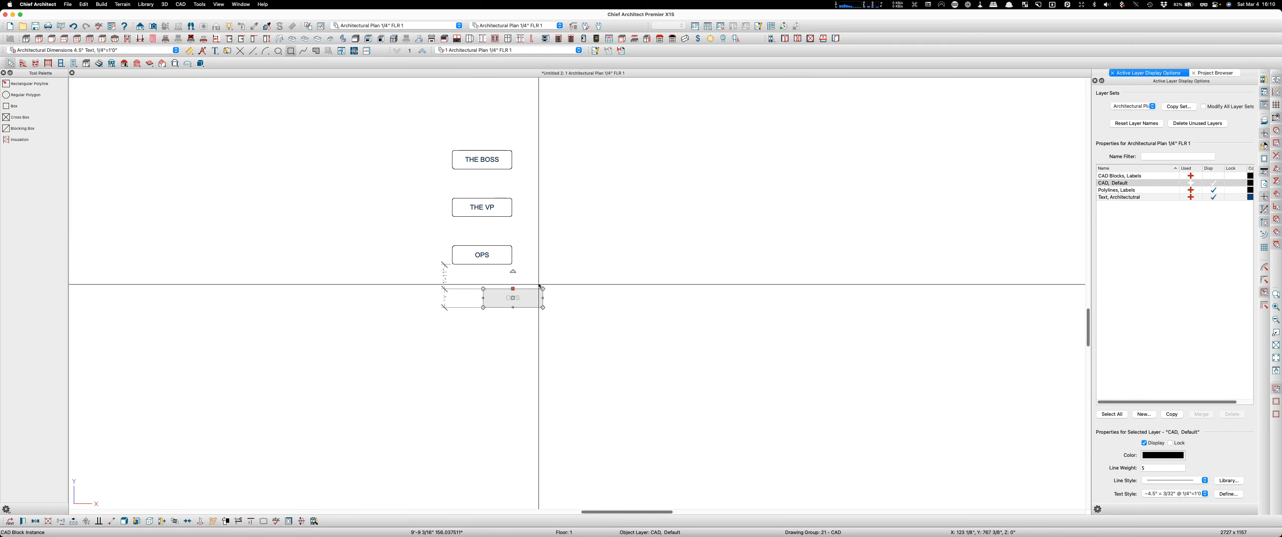
pyautogui.moveTo(537, 272); pyautogui.dragTo(436, 240)
pyautogui.press('b')
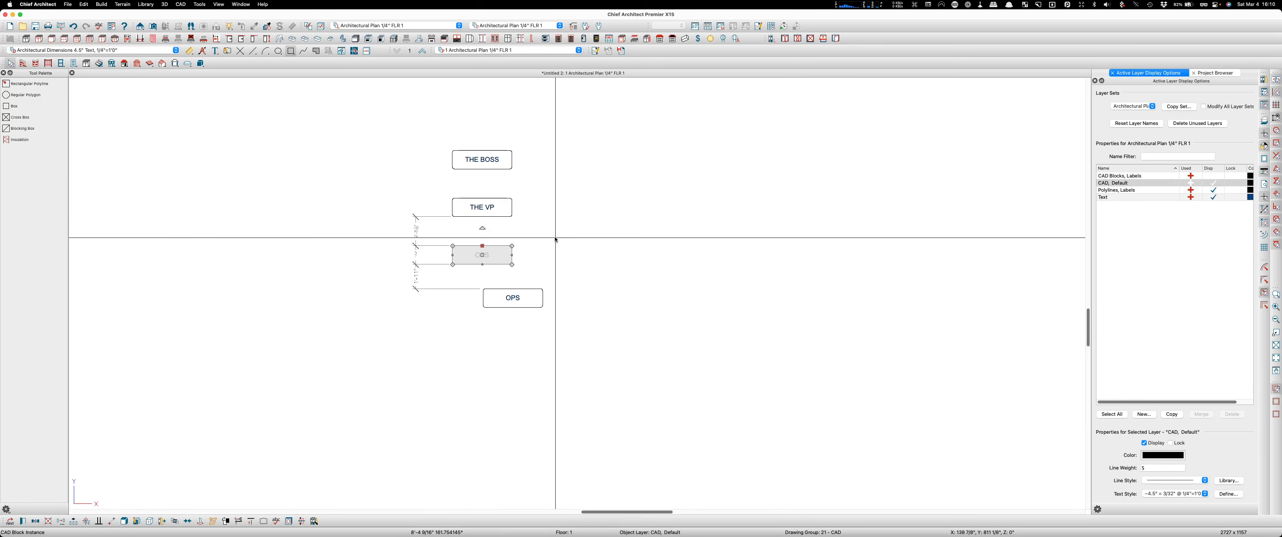
pyautogui.moveTo(549, 229); pyautogui.dragTo(423, 185)
pyautogui.press('b')
pyautogui.moveTo(544, 185); pyautogui.dragTo(407, 128)
pyautogui.press('b')
# - Space the four box blocks evenly in the vertical direction without moving them horizontally
pyautogui.moveTo(602, 361); pyautogui.dragTo(404, 111)
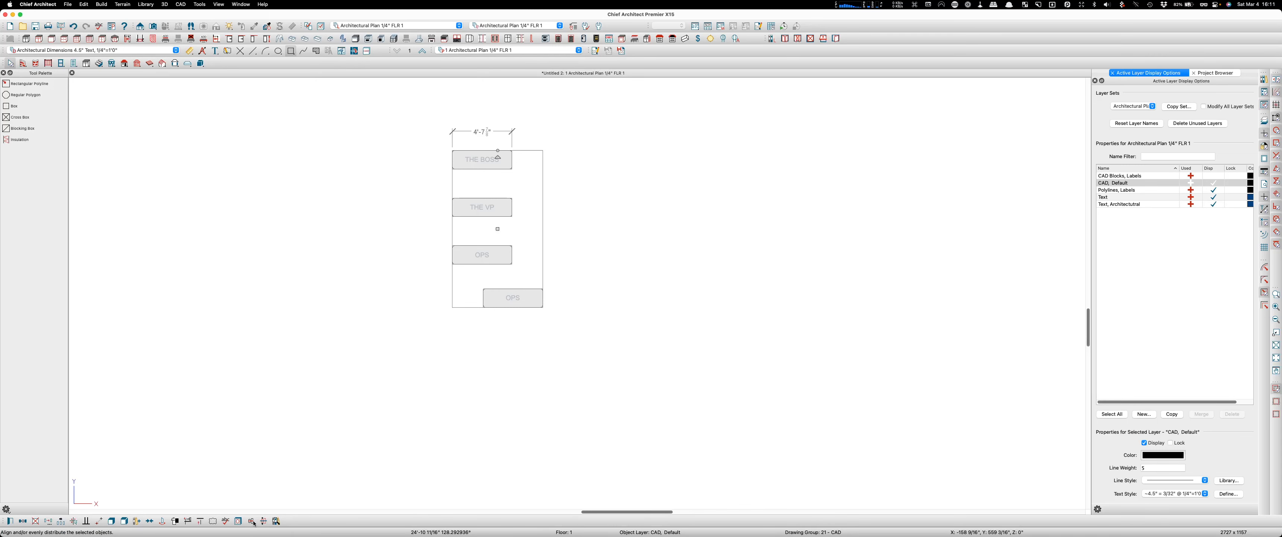
pyautogui.click(276, 520)
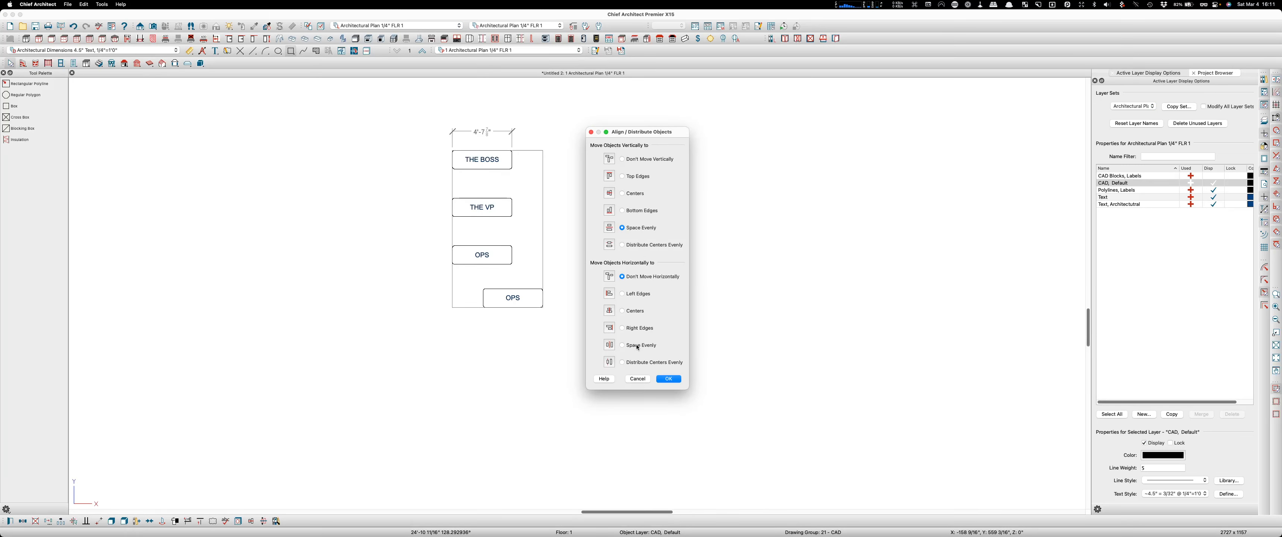
pyautogui.click(669, 379)
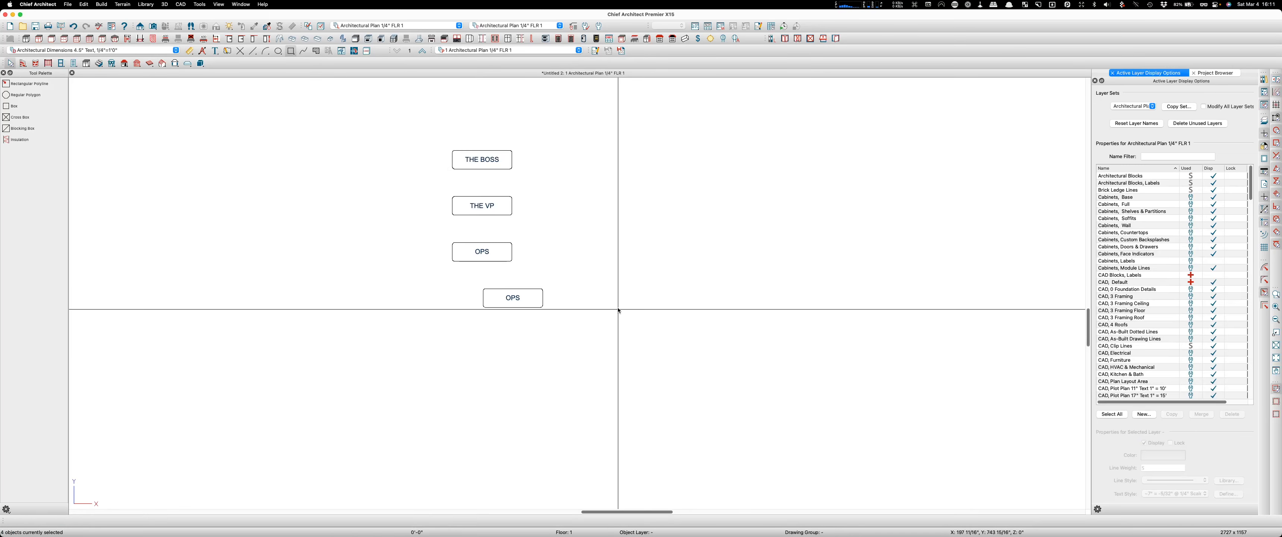
# - Explode the three blocks below THE BOSS back into separate boxes and texts
pyautogui.moveTo(592, 344); pyautogui.dragTo(430, 182)
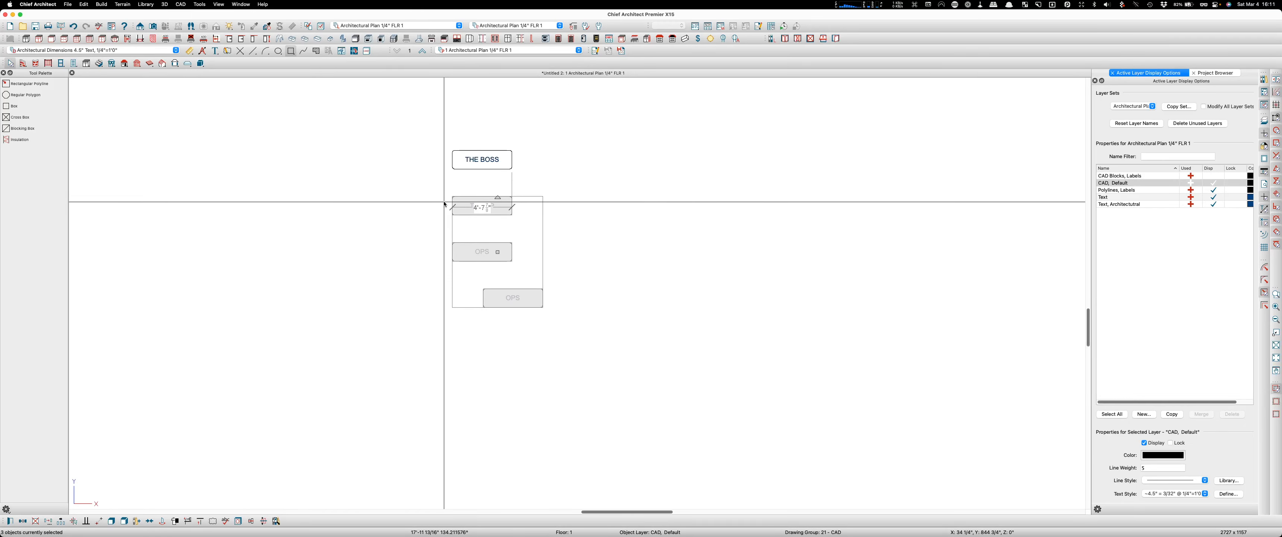
pyautogui.press('x')
pyautogui.click(592, 286)
# - Copy the lowest OPS box with its text twice to the right to form a row of three
pyautogui.click(483, 291)
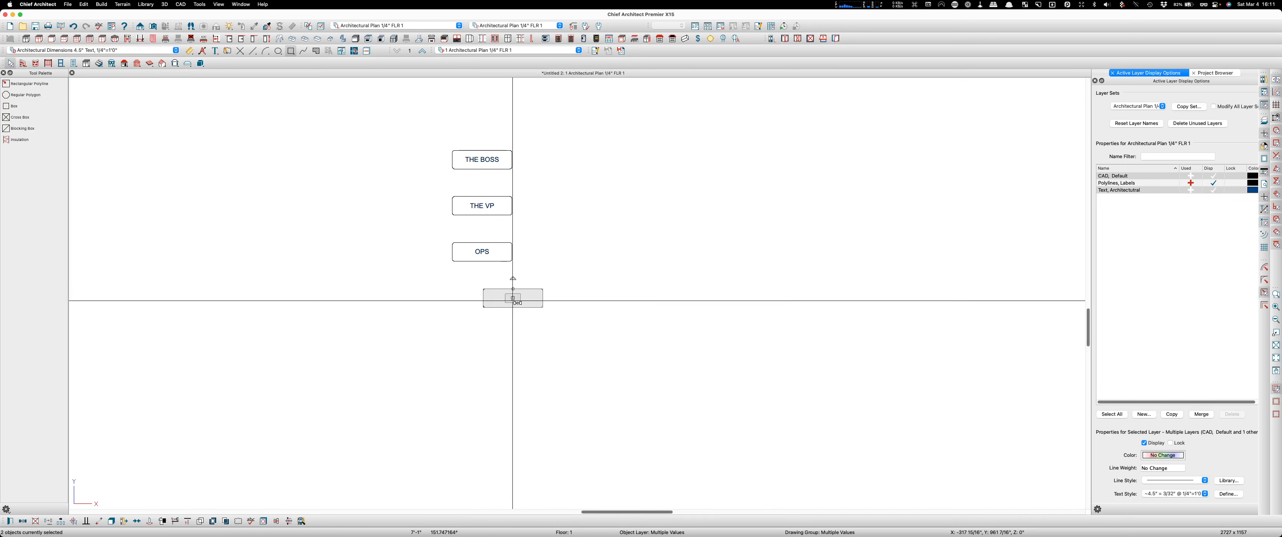
pyautogui.moveTo(513, 298); pyautogui.dragTo(589, 298)
pyautogui.moveTo(589, 299); pyautogui.dragTo(666, 301)
pyautogui.click(653, 335)
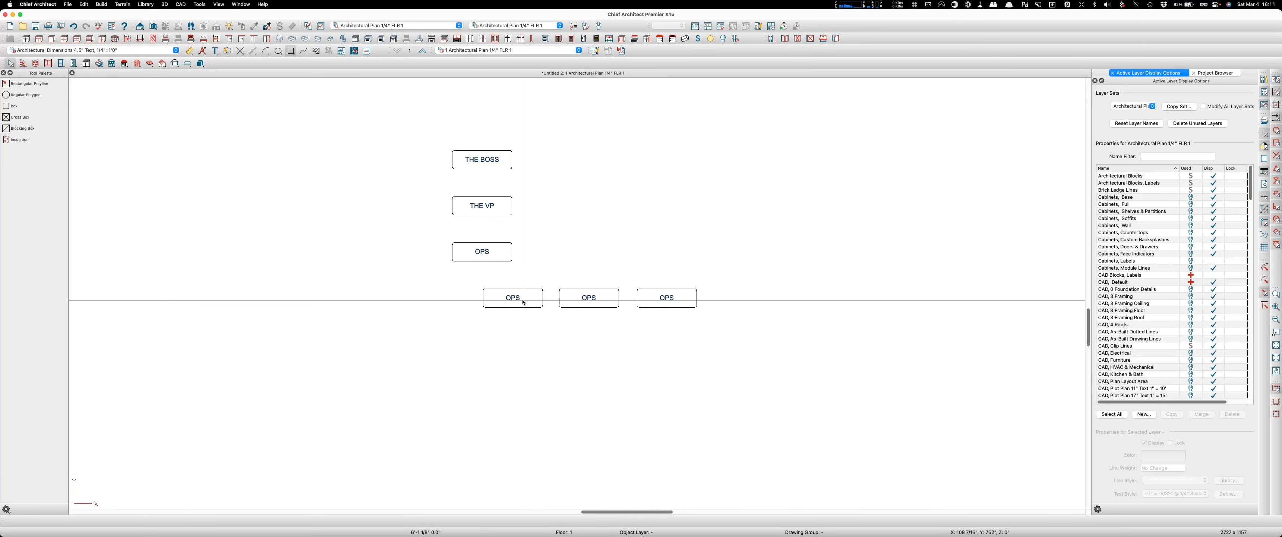
# - Change the text in the first box of the bottom row to FUTURE
pyautogui.doubleClick(518, 299)
pyautogui.press('super+a')
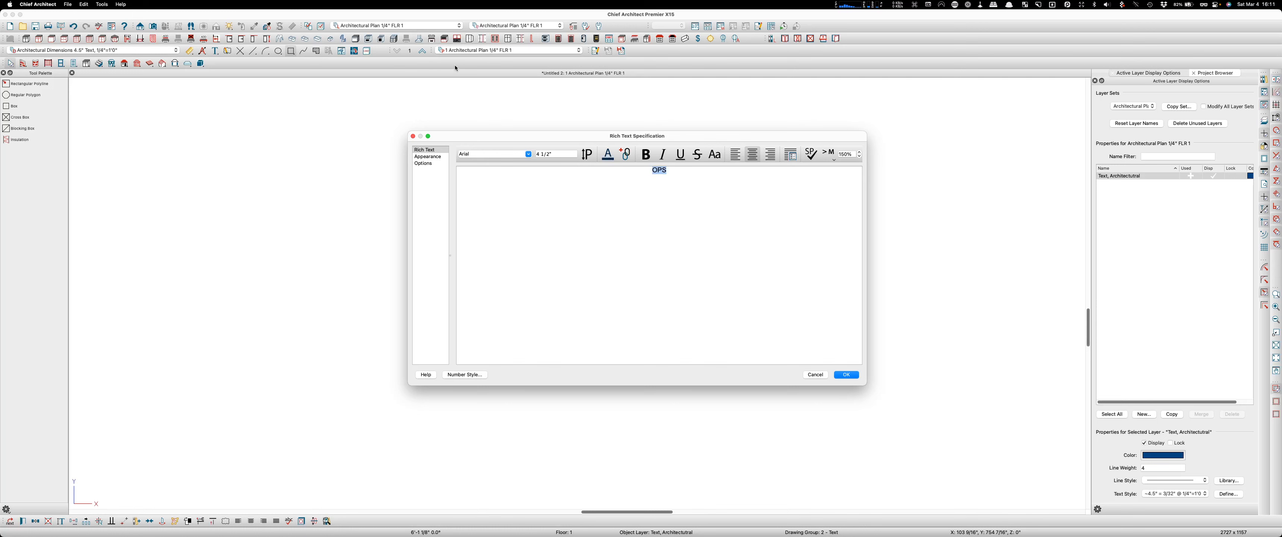
pyautogui.write('FUTURE')
pyautogui.click(850, 373)
# - Change the text in the middle box of the bottom row to CURRENT
pyautogui.doubleClick(589, 296)
pyautogui.press('super+a')
pyautogui.write('CURRENT')
pyautogui.click(850, 377)
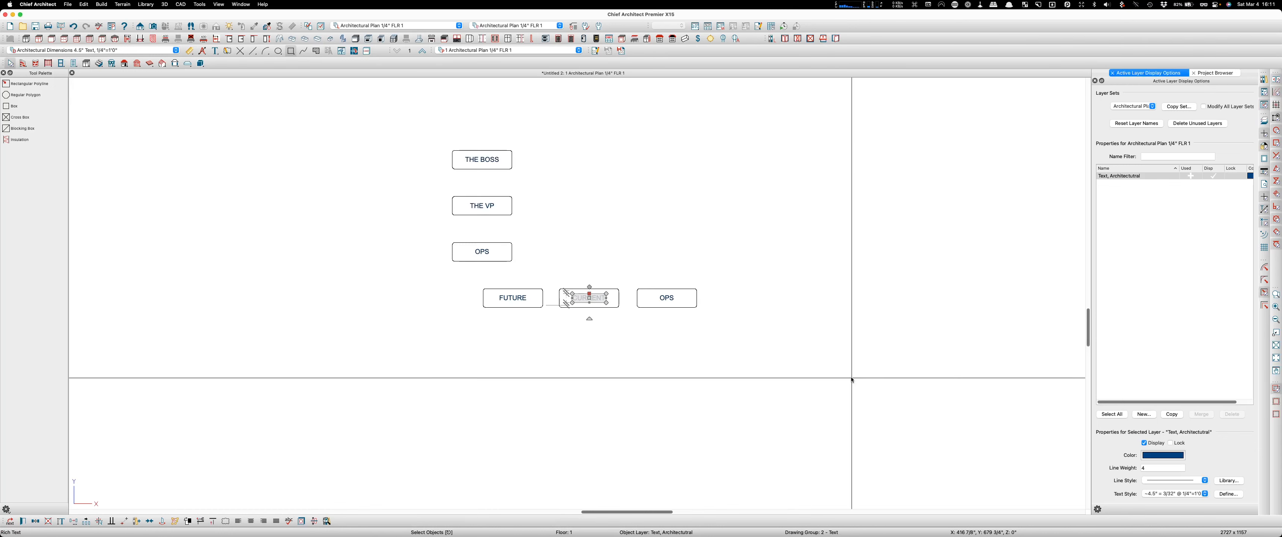
# - Change the text in the last box of the bottom row to QRF
pyautogui.doubleClick(664, 299)
pyautogui.press('super+a')
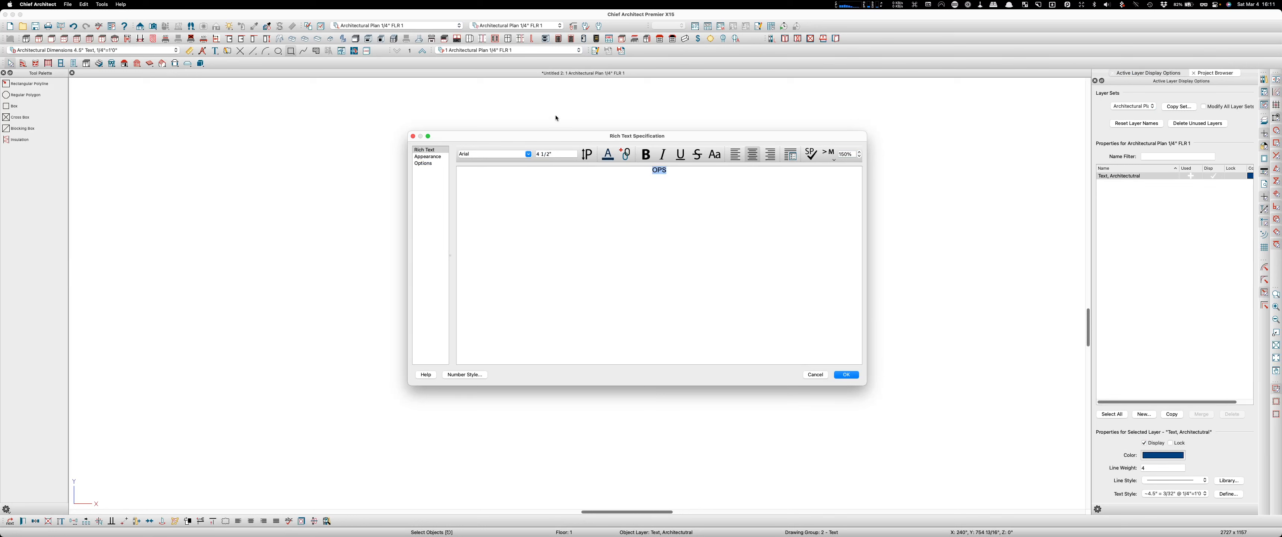
pyautogui.write('QRF')
pyautogui.click(845, 375)
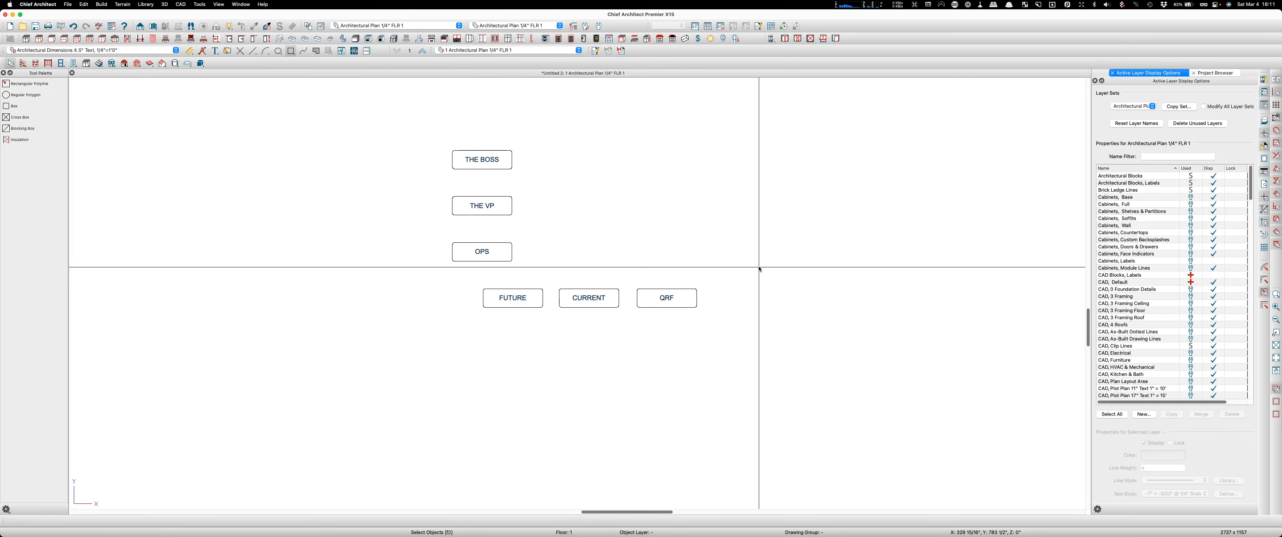
# - Draw connector lines from THE BOSS through THE VP to OPS, and a stepped connector from OPS across and down to QRF
pyautogui.click(253, 51)
pyautogui.scroll(2, 429, 190)
pyautogui.scroll(1, 430, 190)
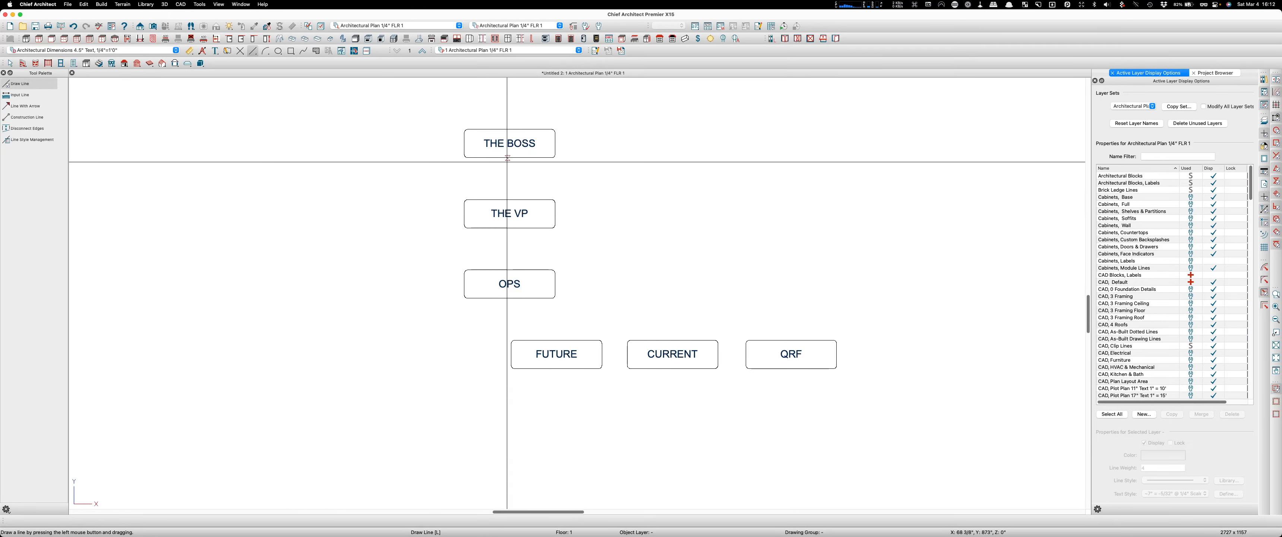
pyautogui.moveTo(511, 158)
pyautogui.mouseDown()
pyautogui.moveTo(509, 319)
pyautogui.moveTo(790, 335)
pyautogui.moveTo(786, 321)
pyautogui.moveTo(761, 321)
pyautogui.moveTo(791, 319)
pyautogui.mouseUp()
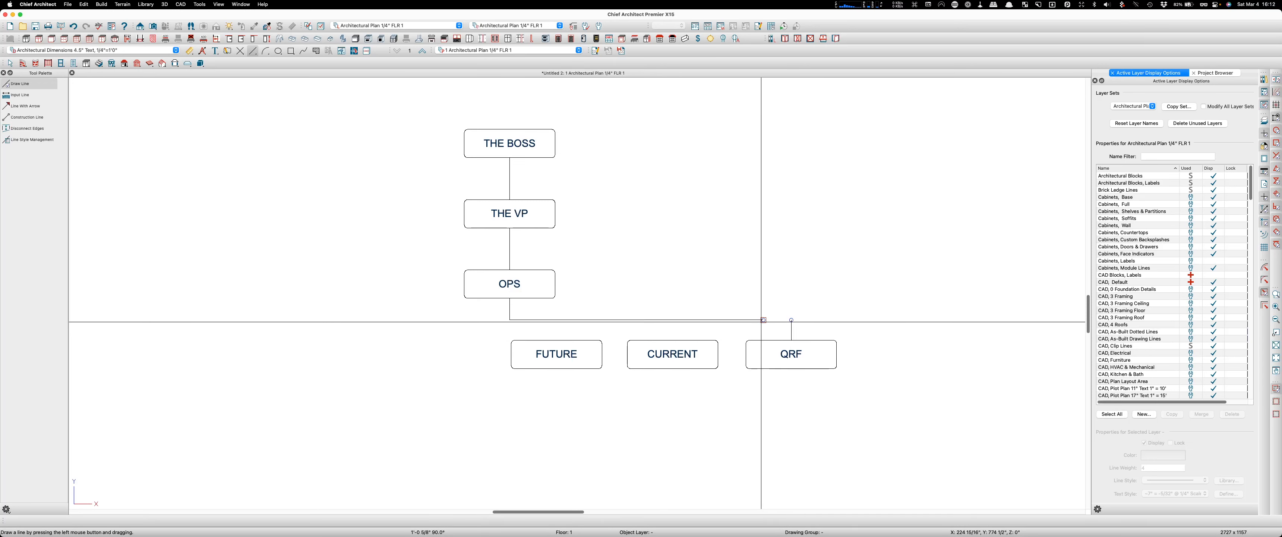
pyautogui.press('space')
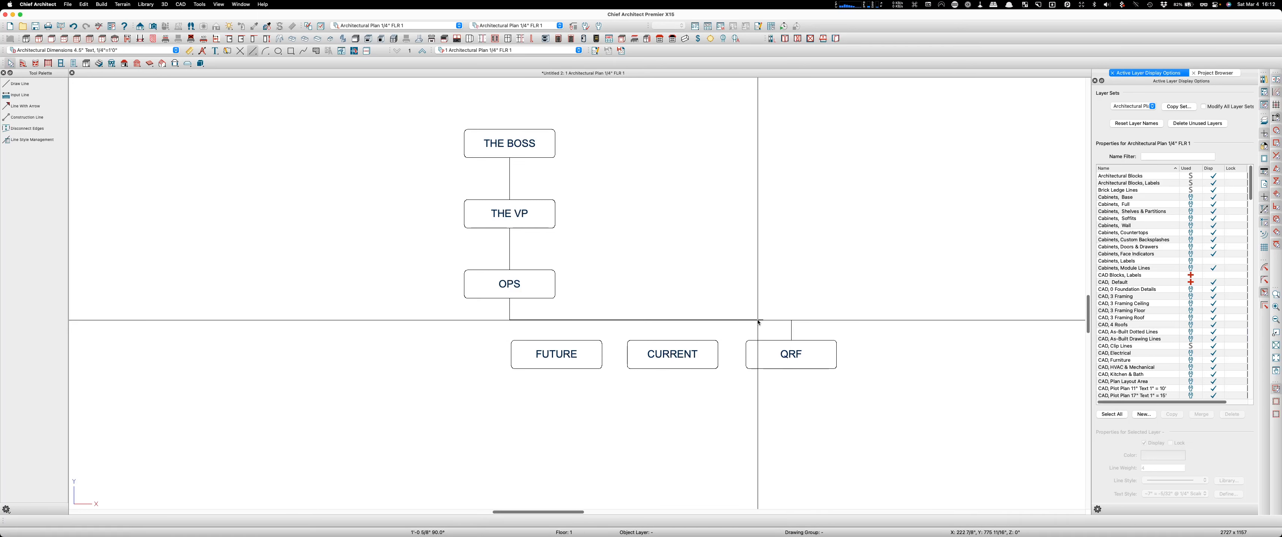
pyautogui.click(762, 320)
pyautogui.moveTo(763, 319); pyautogui.dragTo(791, 320)
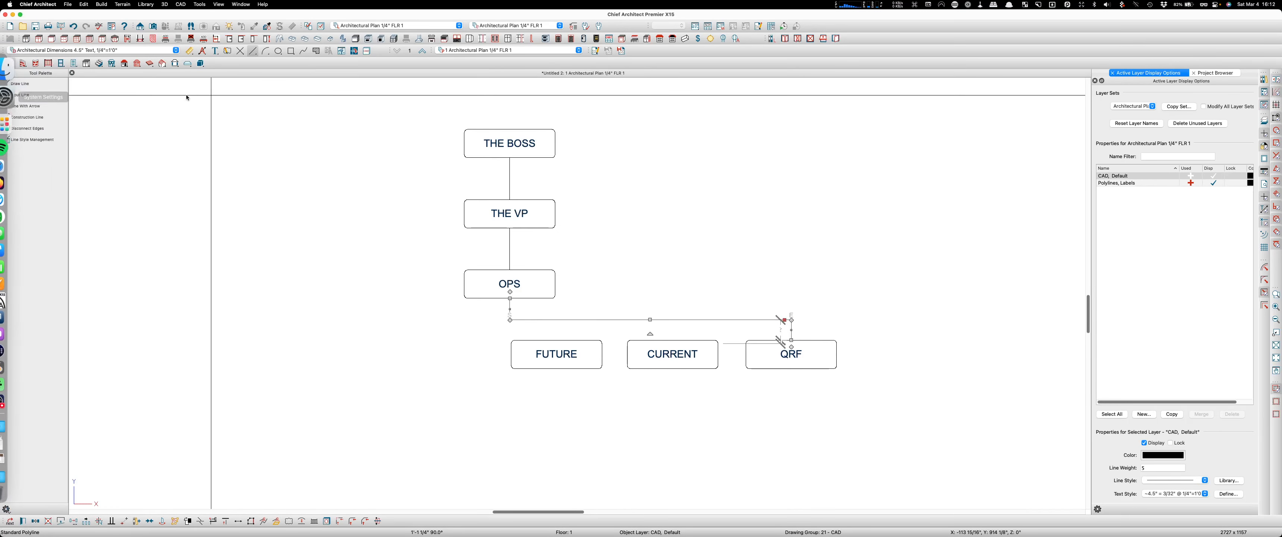
# - Draw short vertical lines connecting the CURRENT and FUTURE boxes up to the horizontal connector
pyautogui.click(44, 83)
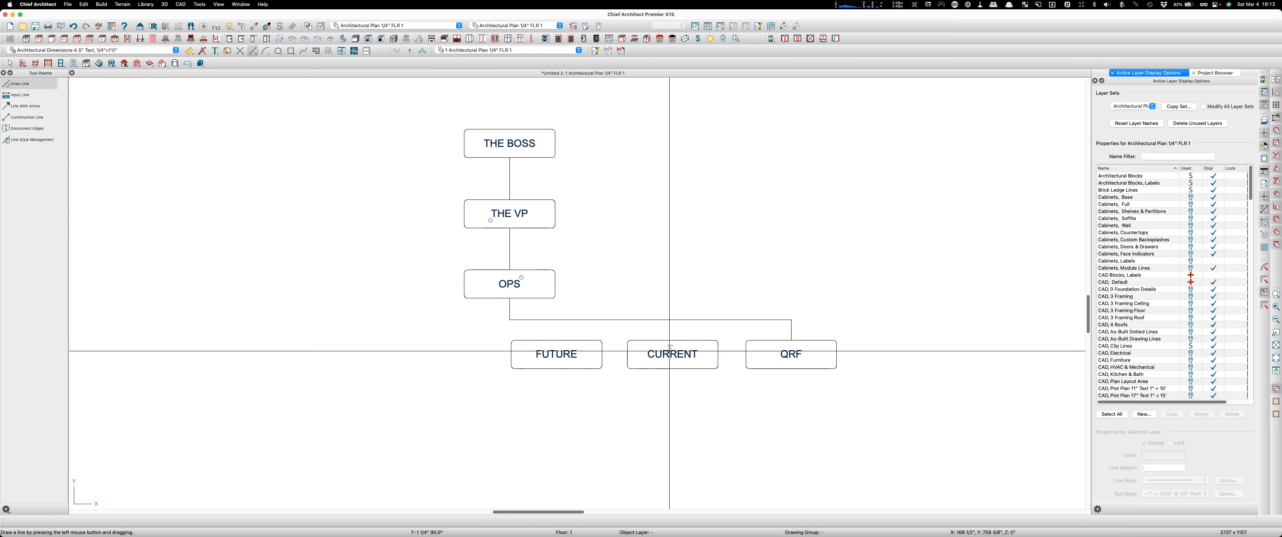
pyautogui.moveTo(672, 340); pyautogui.dragTo(672, 320)
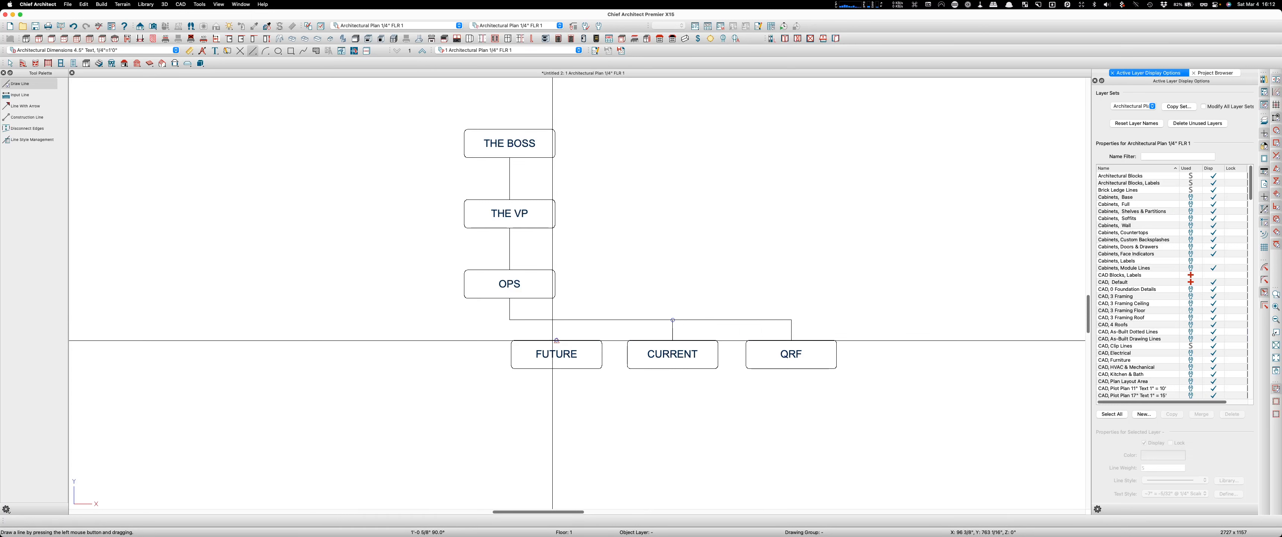
pyautogui.moveTo(555, 340); pyautogui.dragTo(556, 320)
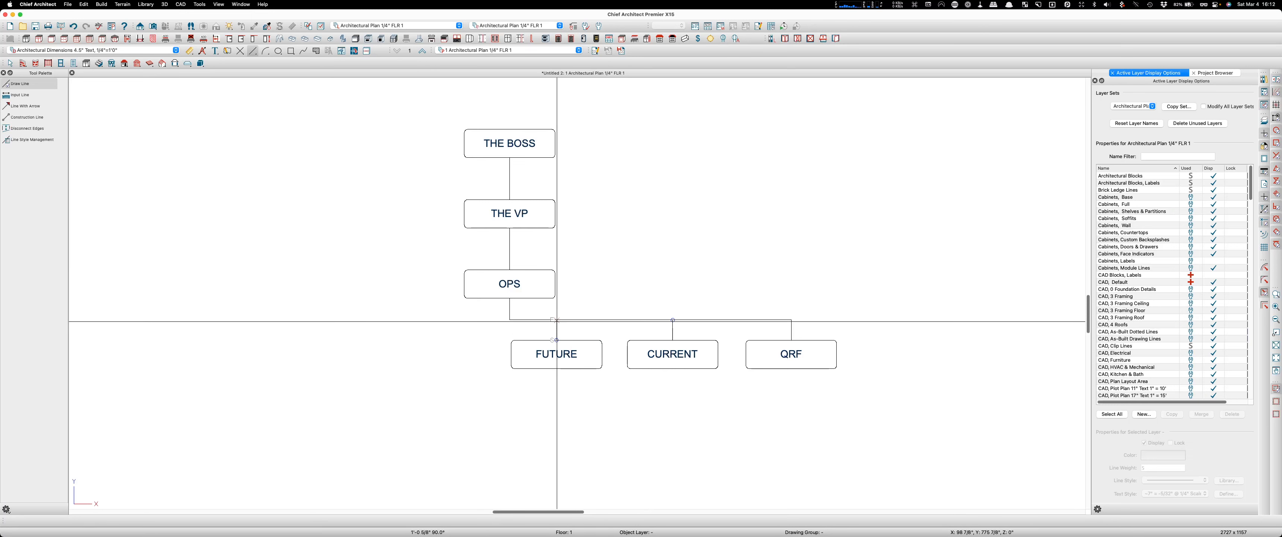
pyautogui.press('space')
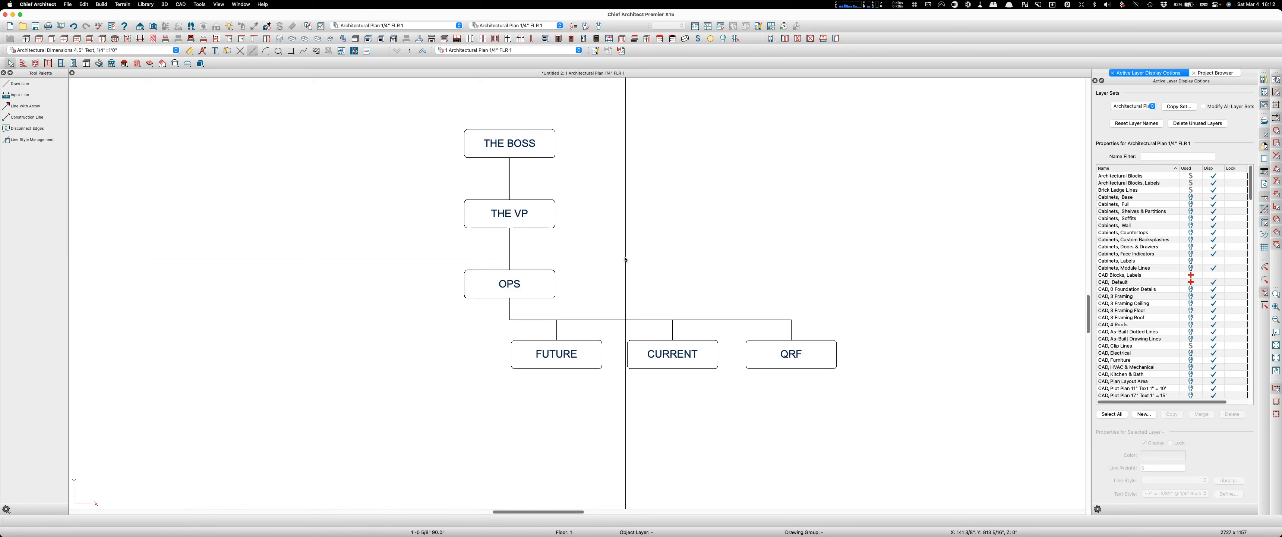
pyautogui.scroll(-2, 444, 304)
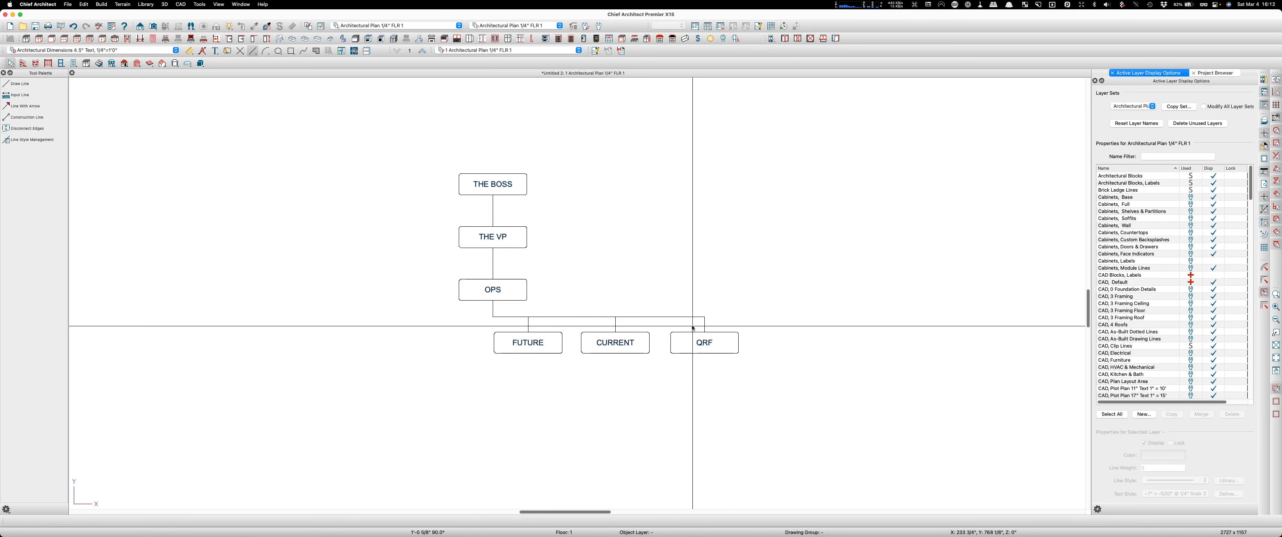
pyautogui.press('Escape')
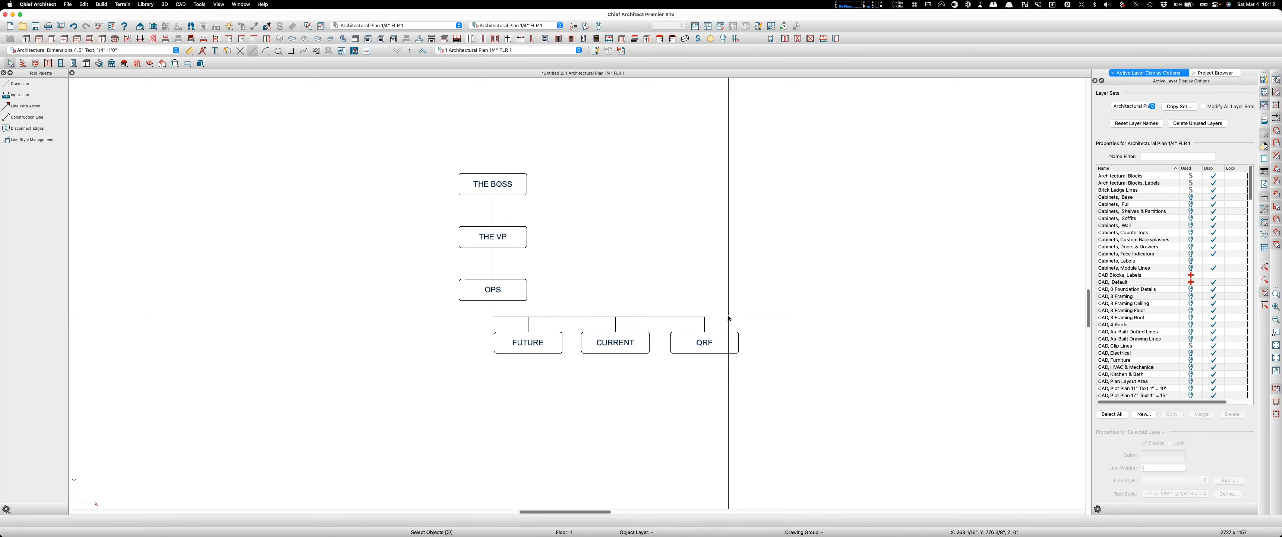
# - Switch to OmniGraffle and arrange the CURRENT, QRF and FUTURE boxes in that order in one row below OPS
pyautogui.moveTo(1, 417)
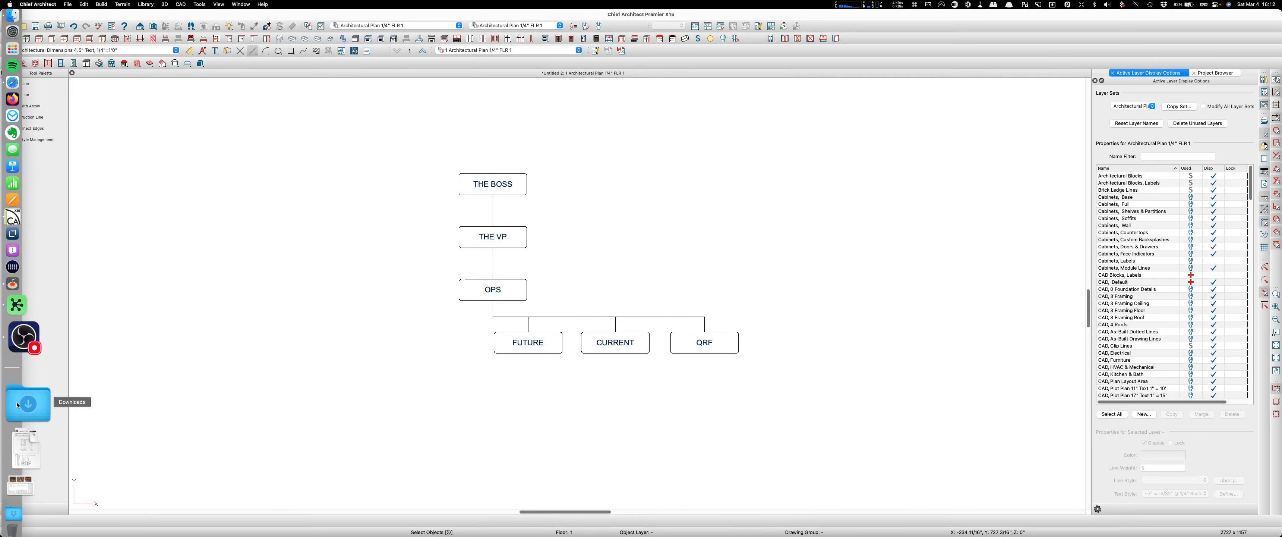
pyautogui.click(28, 355)
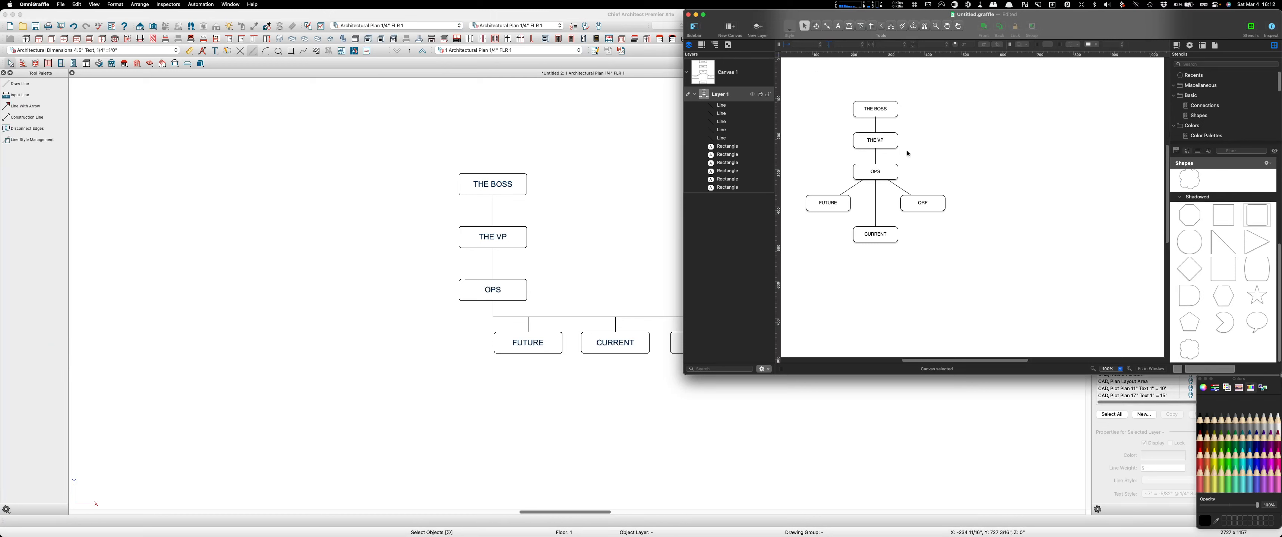
pyautogui.moveTo(924, 206); pyautogui.dragTo(1054, 203)
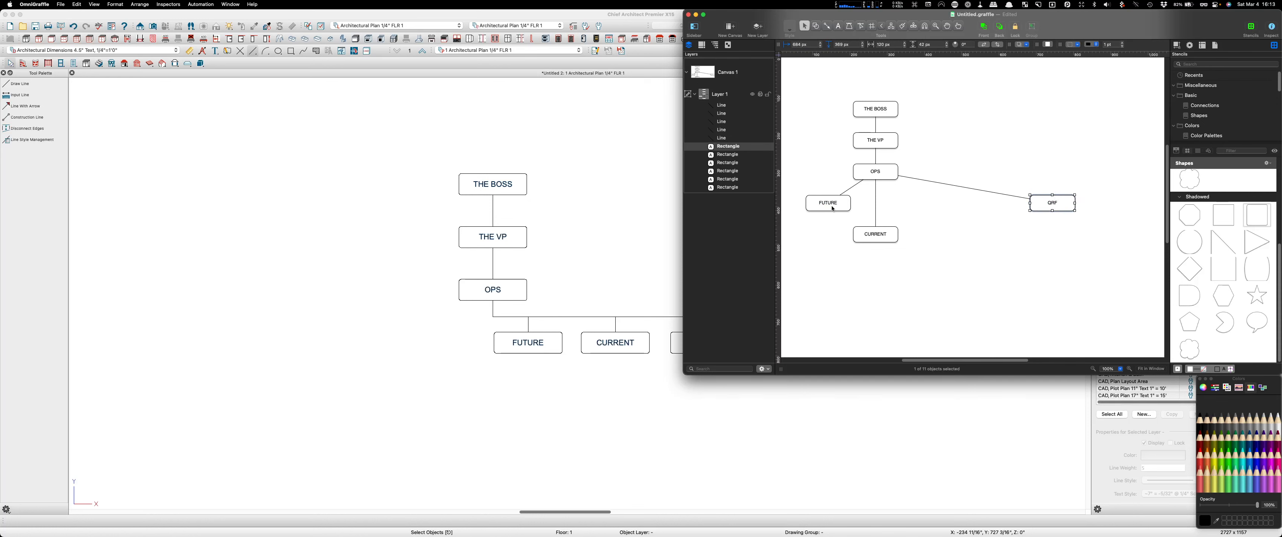
pyautogui.moveTo(828, 206); pyautogui.dragTo(1047, 206)
pyautogui.moveTo(946, 207); pyautogui.dragTo(956, 209)
pyautogui.moveTo(873, 238); pyautogui.dragTo(898, 206)
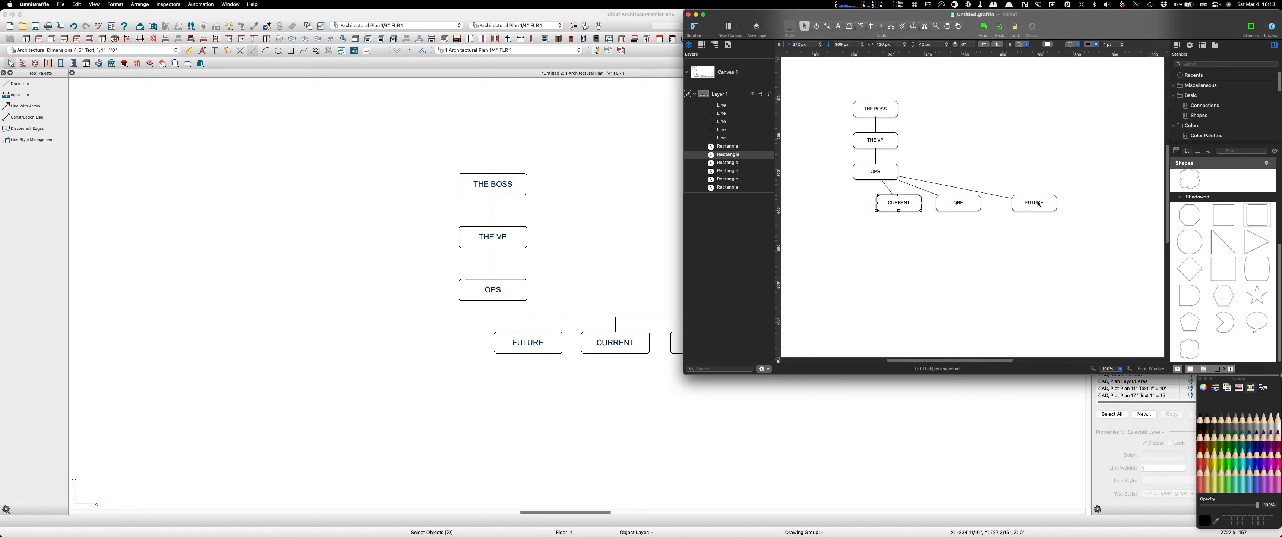
pyautogui.moveTo(1039, 205); pyautogui.dragTo(1022, 203)
pyautogui.scroll(5, 987, 213)
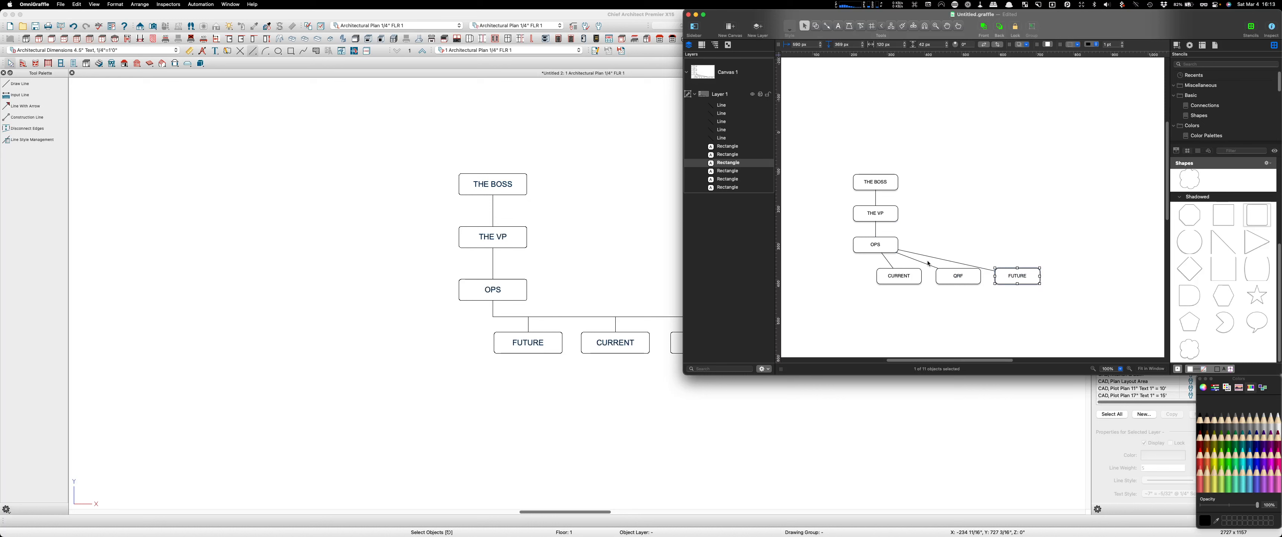
# - Delete the diagonal lines that connect OPS to the QRF and FUTURE boxes
pyautogui.scroll(-1, 927, 263)
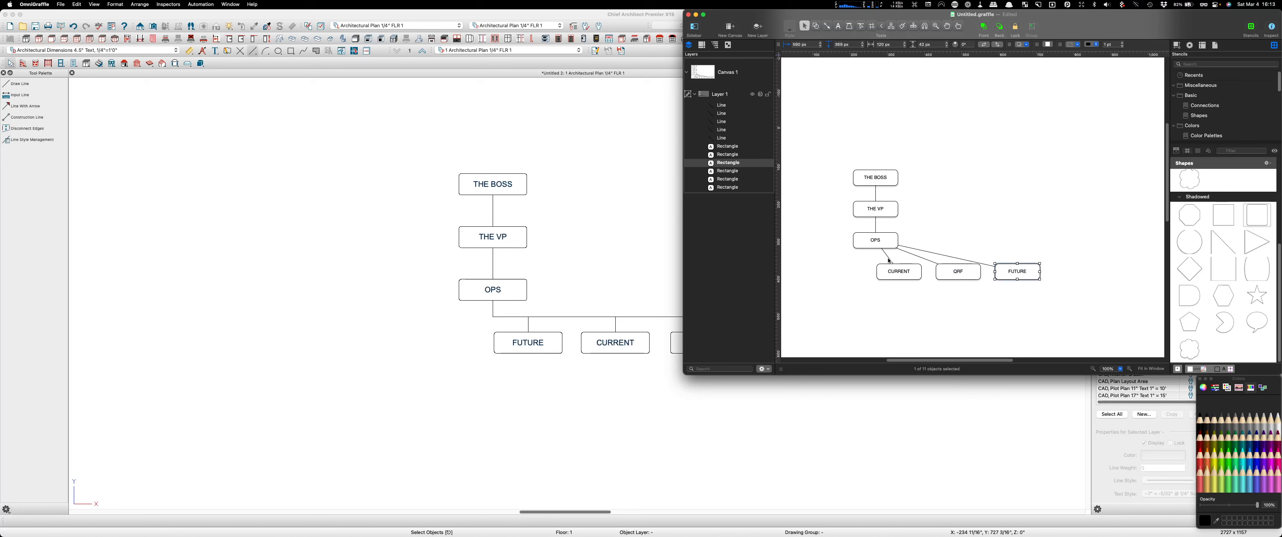
pyautogui.click(916, 258)
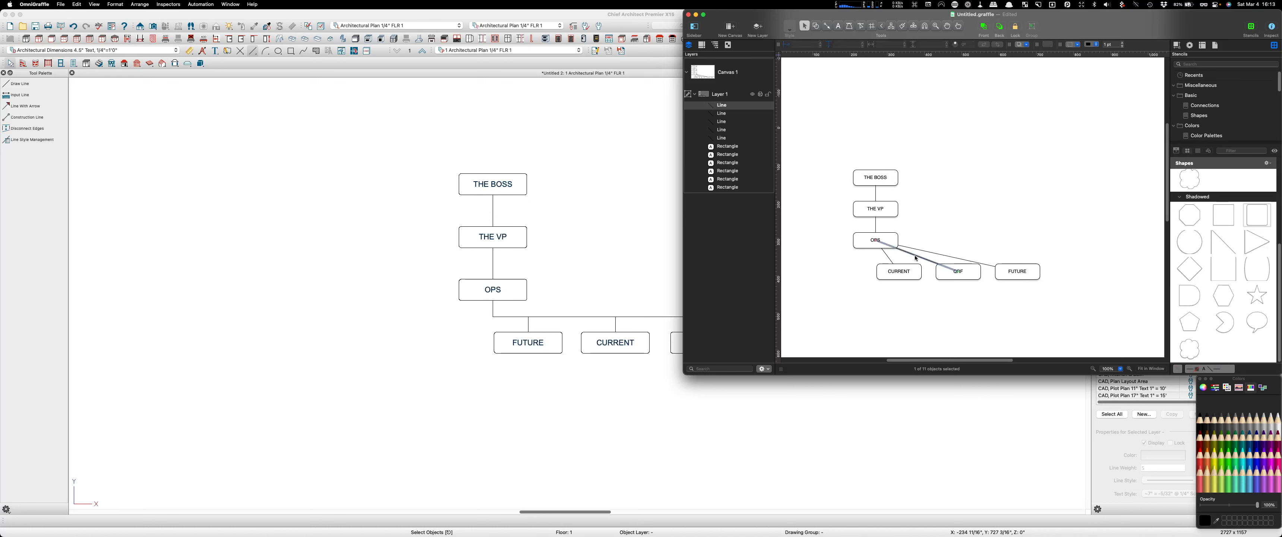
pyautogui.press('BackSpace')
pyautogui.click(933, 254)
pyautogui.press('BackSpace')
# - Reshape the diagonal line between OPS and CURRENT into a short vertical stub straight below OPS
pyautogui.click(882, 261)
pyautogui.scroll(5, 895, 283)
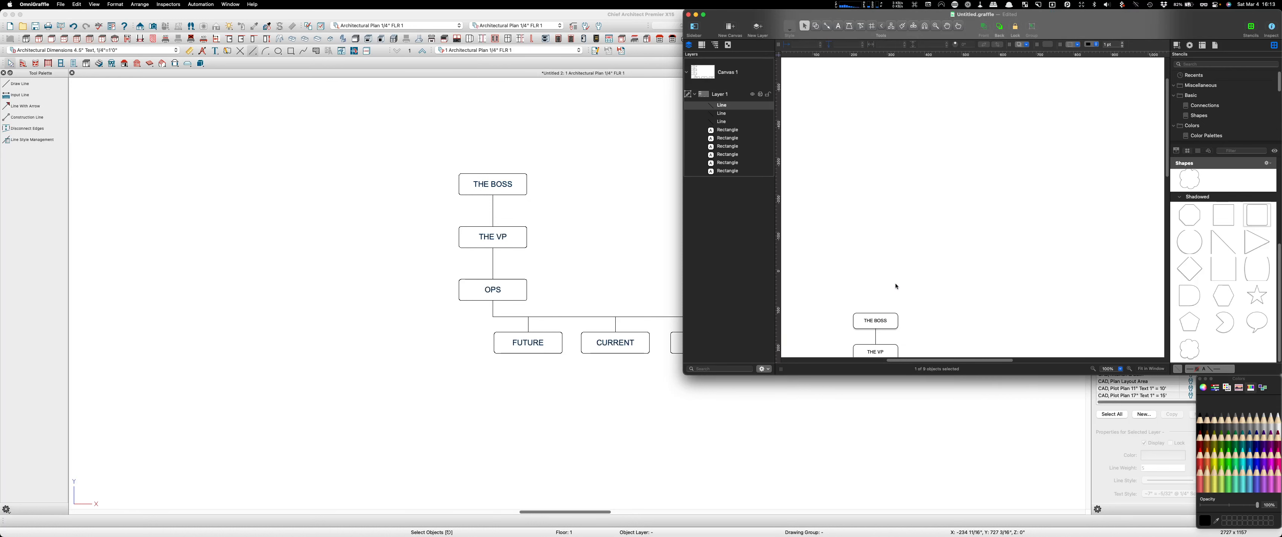
pyautogui.scroll(-5, 895, 283)
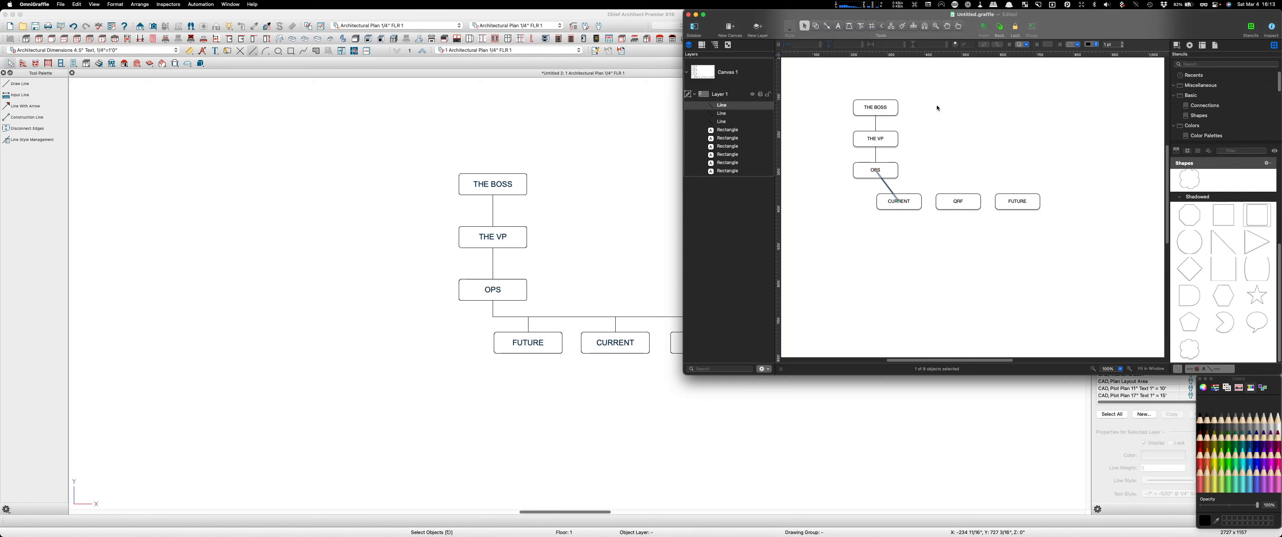
pyautogui.click(937, 28)
pyautogui.moveTo(841, 91); pyautogui.dragTo(1065, 237)
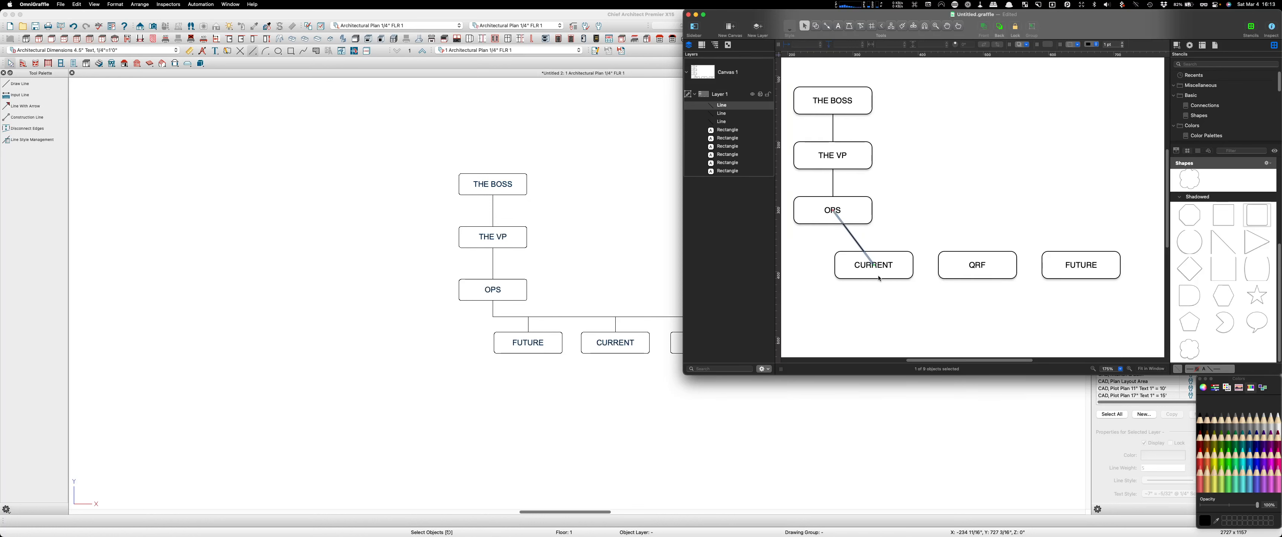
pyautogui.moveTo(874, 264); pyautogui.dragTo(833, 241)
# - Draw a stepped line from the end of the stub below OPS horizontally across and down to the FUTURE box
pyautogui.click(827, 27)
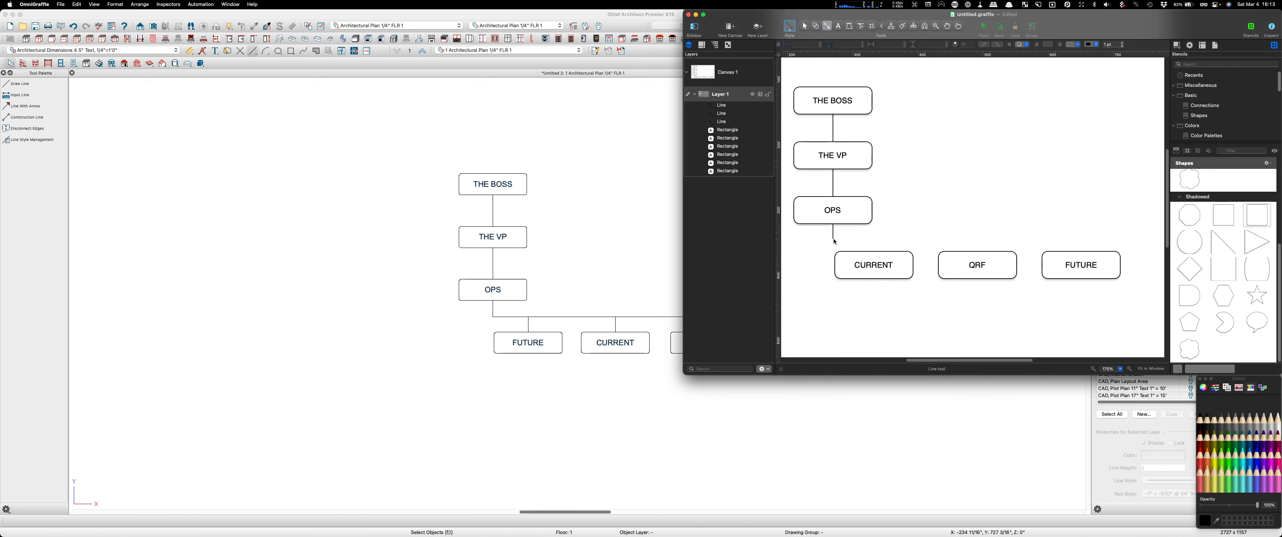
pyautogui.click(827, 26)
pyautogui.moveTo(849, 240)
pyautogui.mouseDown()
pyautogui.moveTo(1052, 237)
pyautogui.moveTo(1064, 220)
pyautogui.moveTo(1074, 249)
pyautogui.moveTo(1086, 218)
pyautogui.moveTo(1090, 234)
pyautogui.moveTo(1090, 195)
pyautogui.moveTo(1086, 239)
pyautogui.mouseUp()
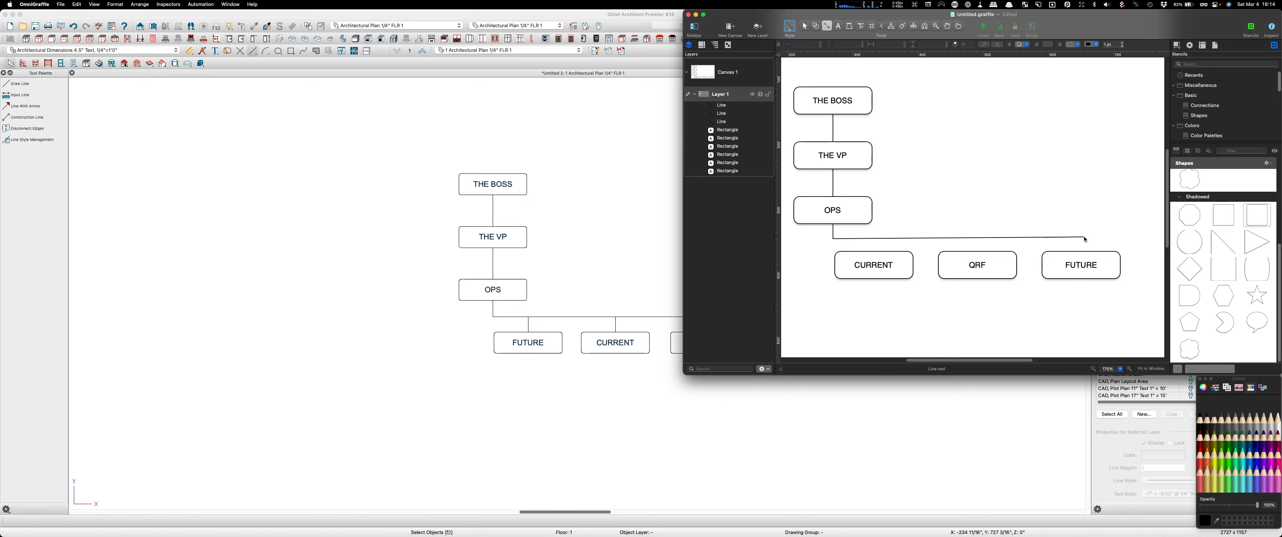
pyautogui.moveTo(1085, 240)
pyautogui.mouseDown()
pyautogui.moveTo(1085, 189)
pyautogui.moveTo(1082, 243)
pyautogui.mouseUp()
pyautogui.moveTo(1083, 243); pyautogui.dragTo(1074, 225)
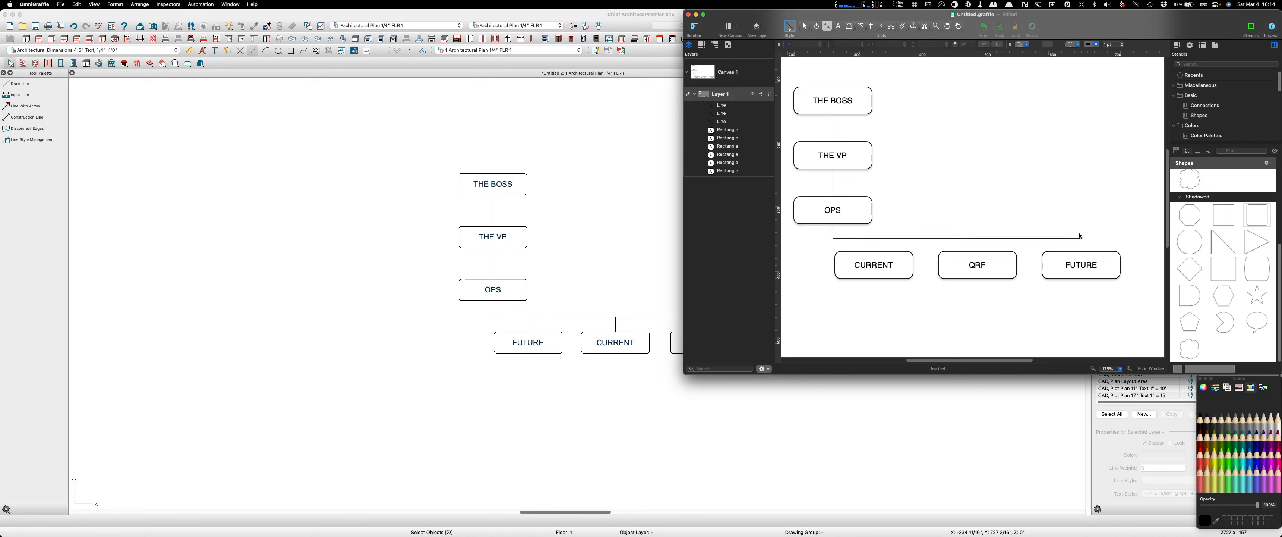
pyautogui.moveTo(1084, 233); pyautogui.dragTo(1079, 257)
pyautogui.scroll(5, 1085, 249)
pyautogui.scroll(-5, 1086, 250)
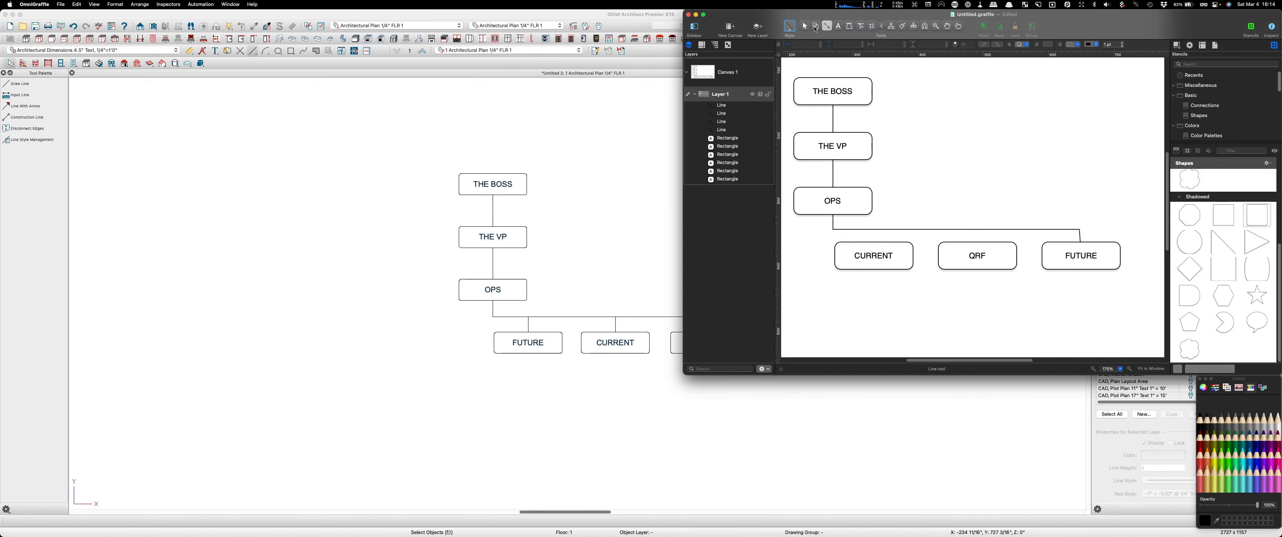
# - Straighten the stepped connector by moving its corner directly above the centre of the FUTURE box
pyautogui.click(805, 26)
pyautogui.click(1048, 229)
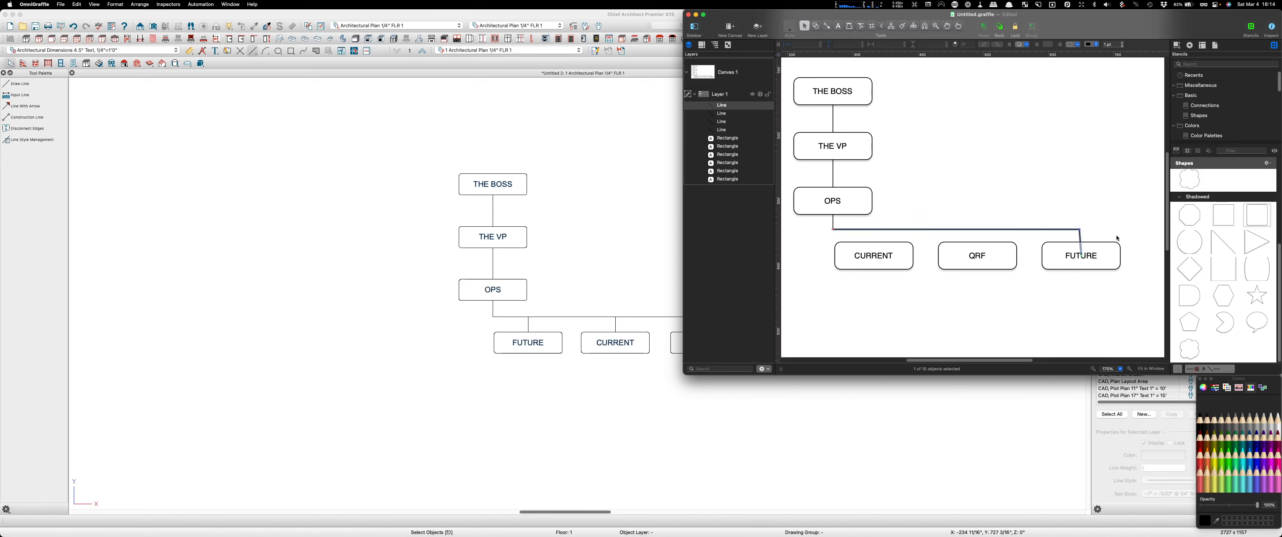
pyautogui.moveTo(1079, 230); pyautogui.dragTo(1081, 228)
pyautogui.click(1111, 165)
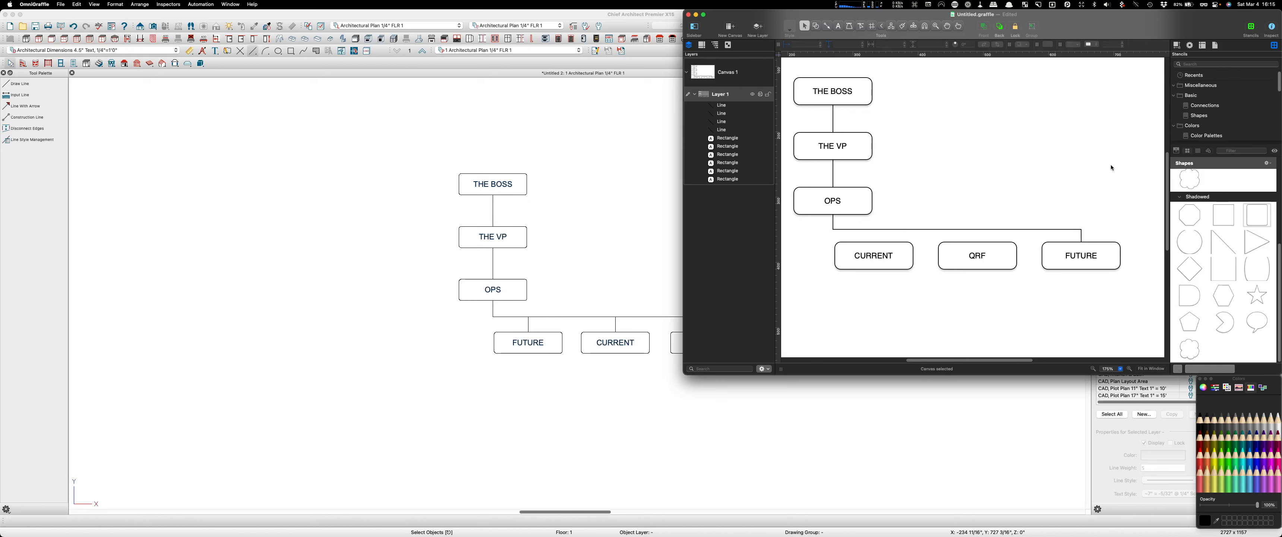
# - Examine the object properties available for the stepped connector line
pyautogui.click(1083, 237)
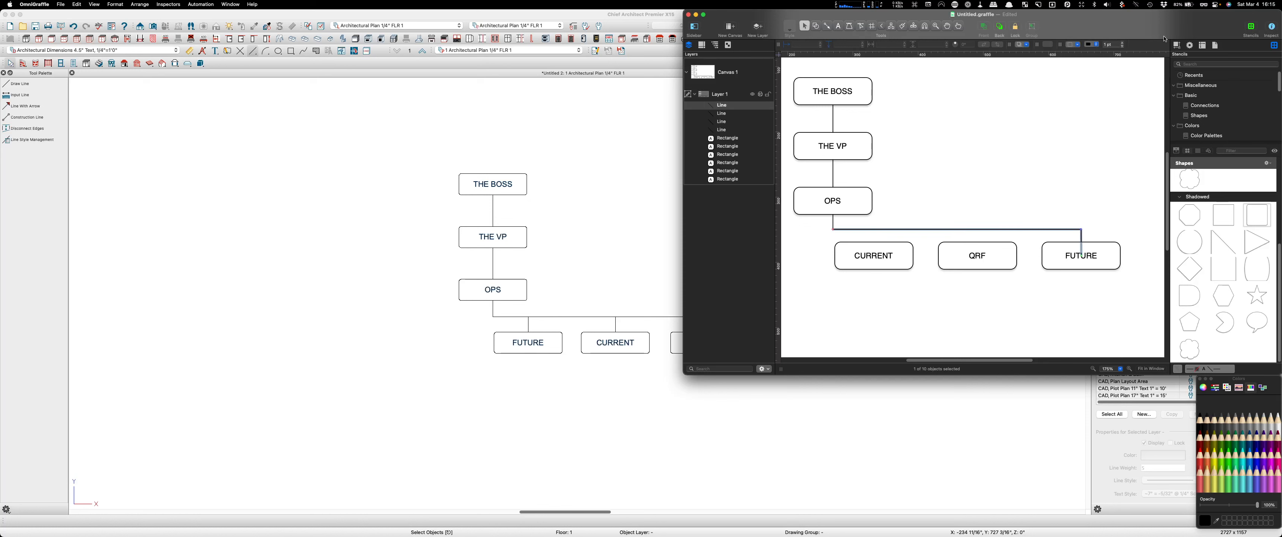
pyautogui.click(1177, 46)
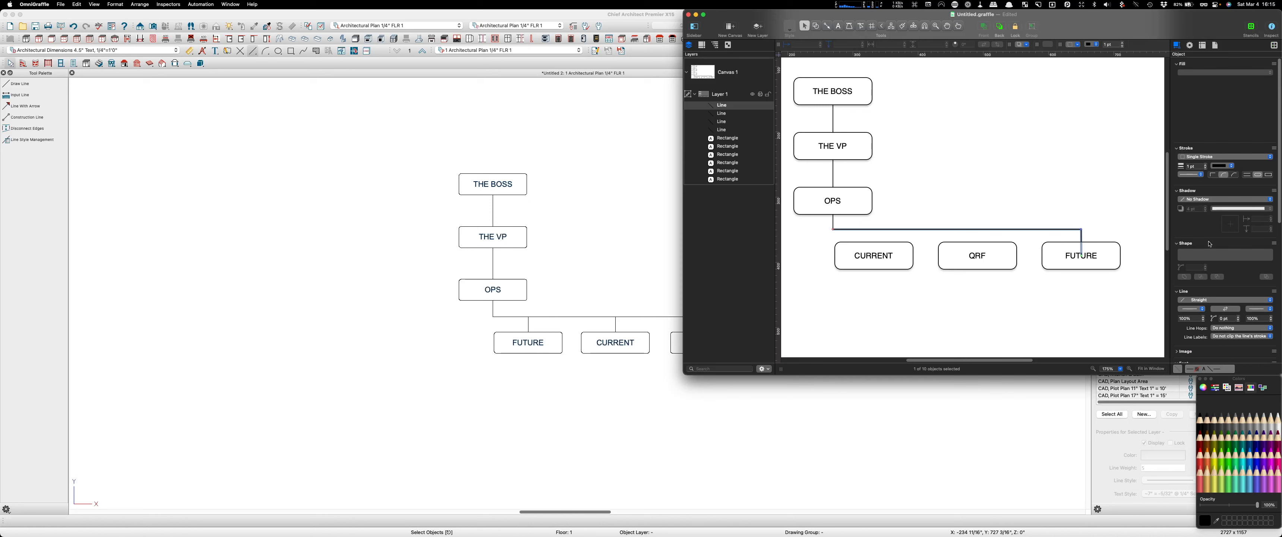
pyautogui.scroll(-10, 1210, 244)
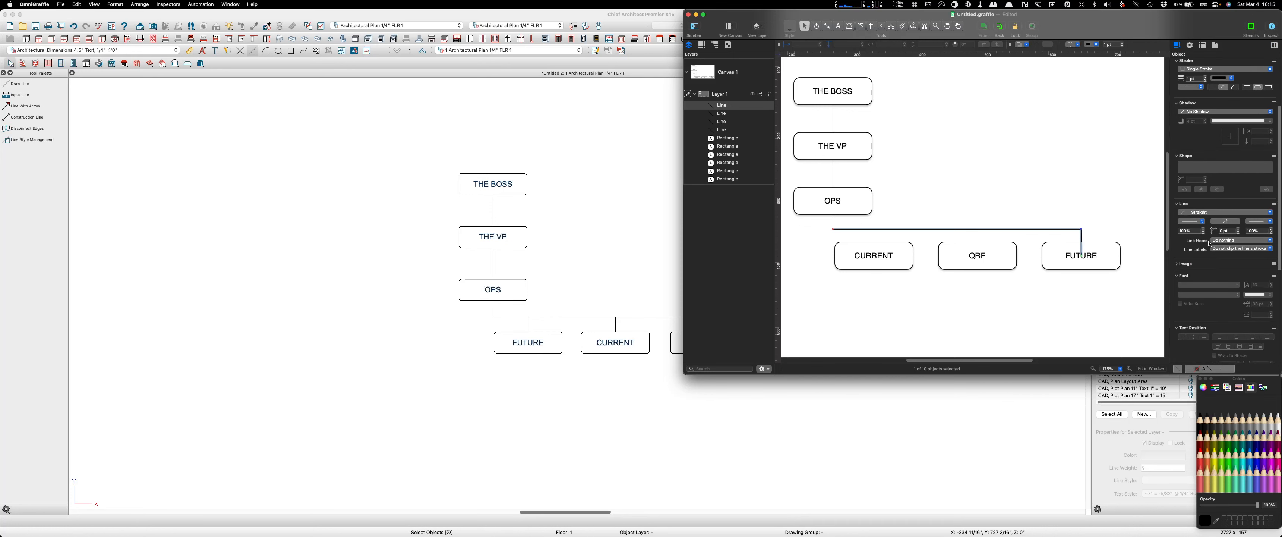
pyautogui.scroll(-4, 1210, 244)
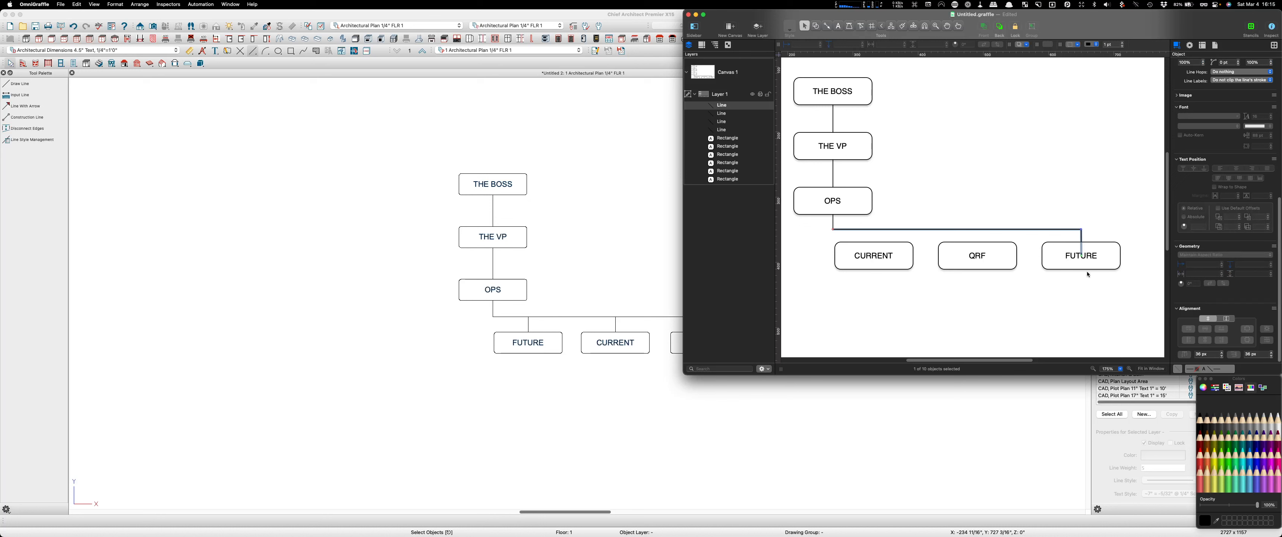
pyautogui.click(1088, 147)
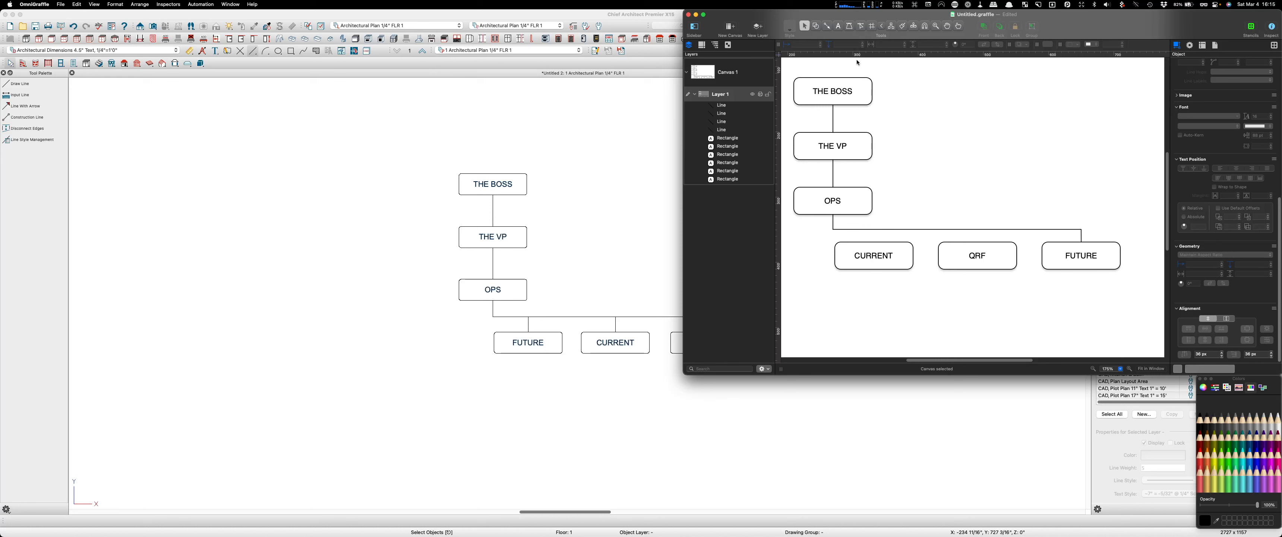
# - Draw short vertical lines from the QRF and CURRENT boxes up to the horizontal connector
pyautogui.click(827, 25)
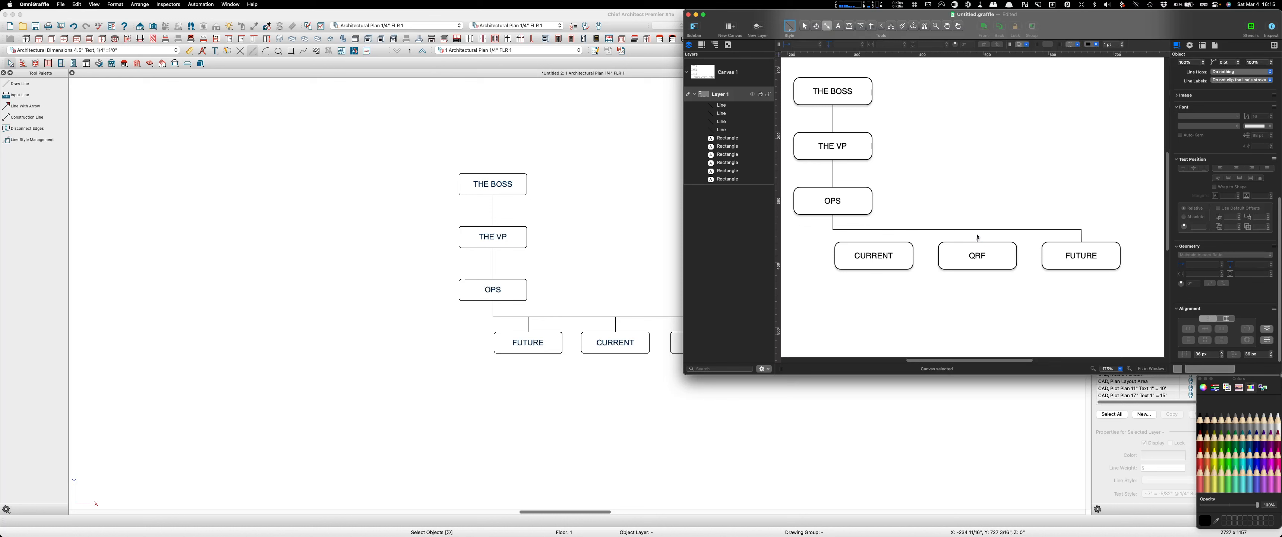
pyautogui.moveTo(976, 237); pyautogui.dragTo(978, 230)
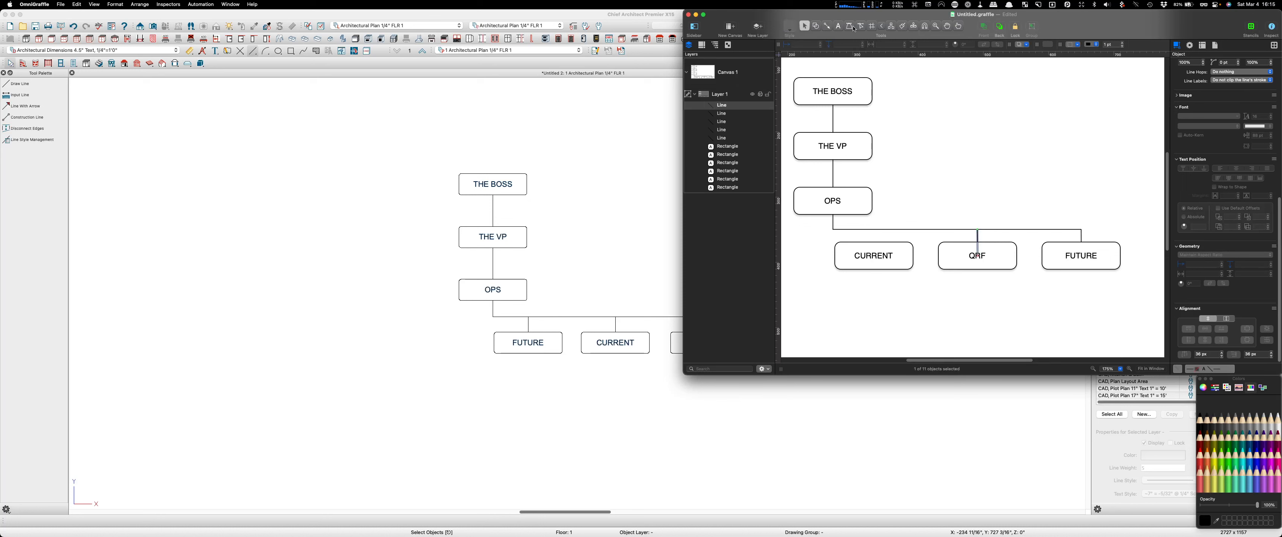
pyautogui.click(826, 26)
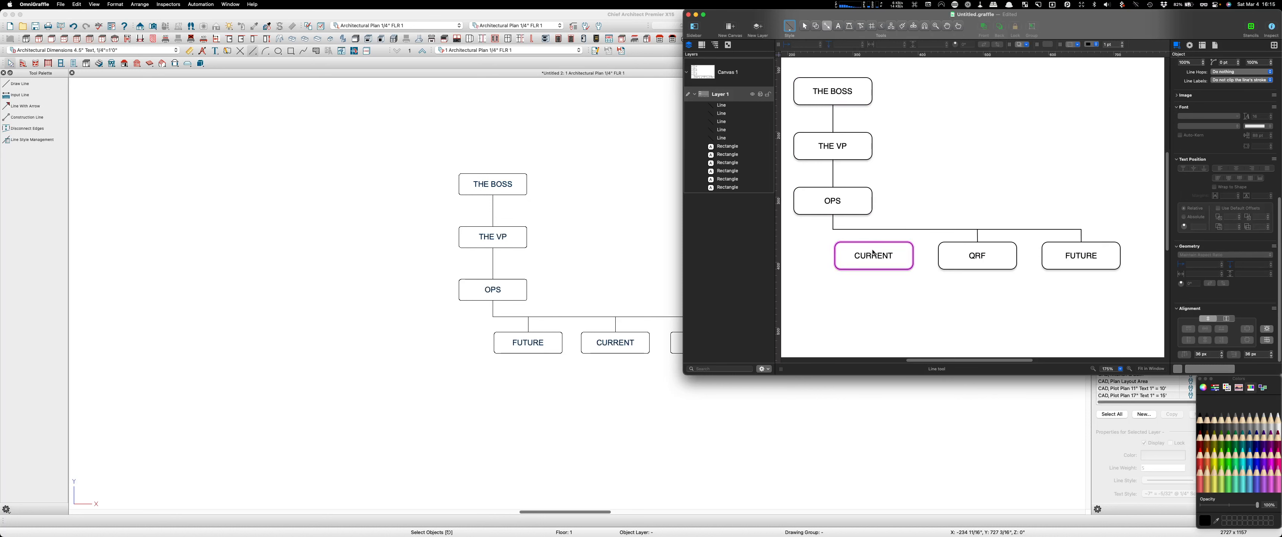
pyautogui.moveTo(875, 239); pyautogui.dragTo(875, 229)
pyautogui.click(1039, 78)
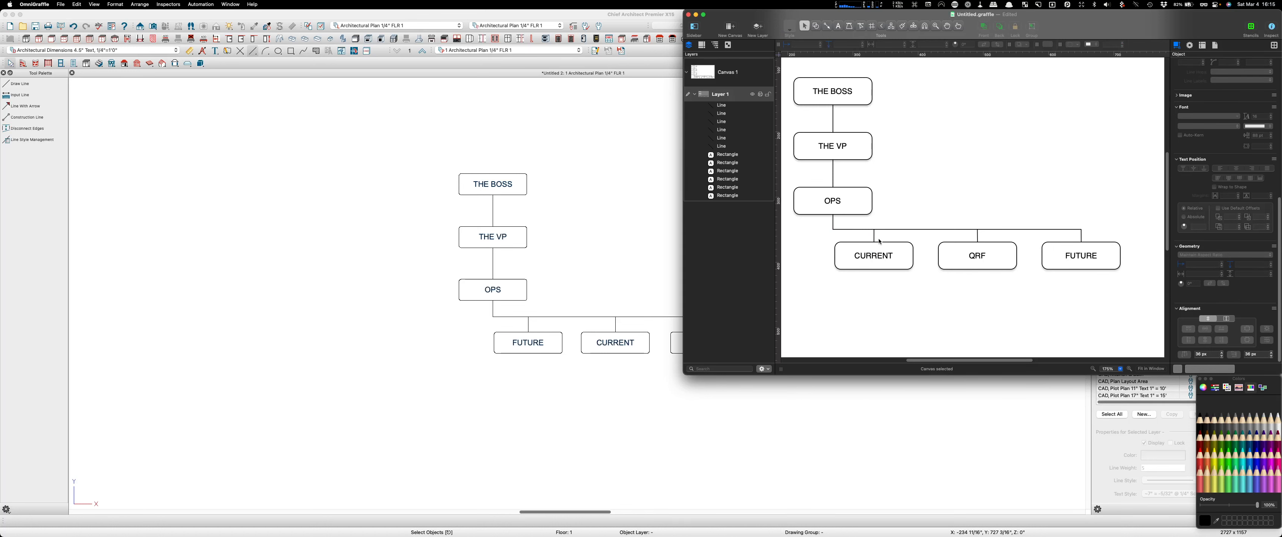
# - Add Filled Arrow heads to both ends of the line between THE BOSS and THE VP
pyautogui.moveTo(763, 17); pyautogui.dragTo(609, 22)
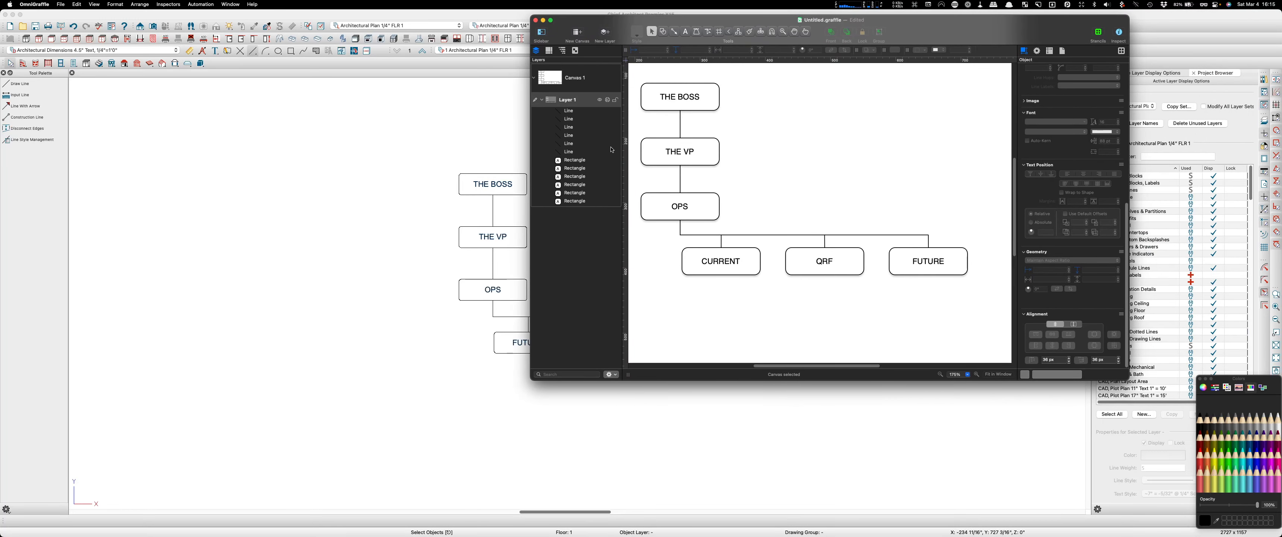
pyautogui.click(681, 128)
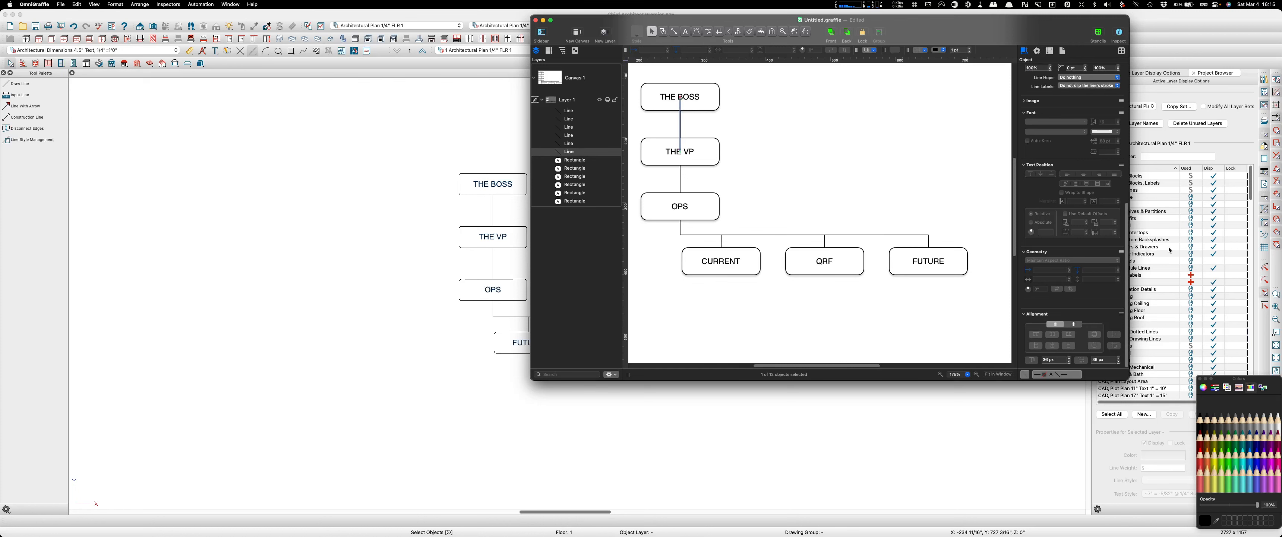
pyautogui.scroll(5, 1077, 122)
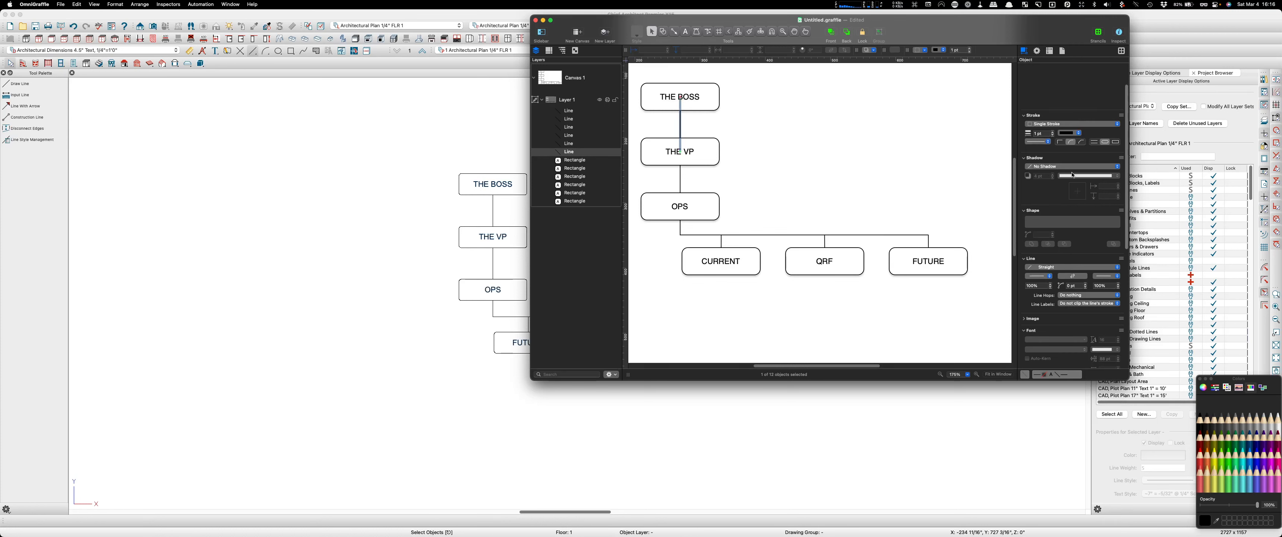
pyautogui.scroll(-5, 1071, 227)
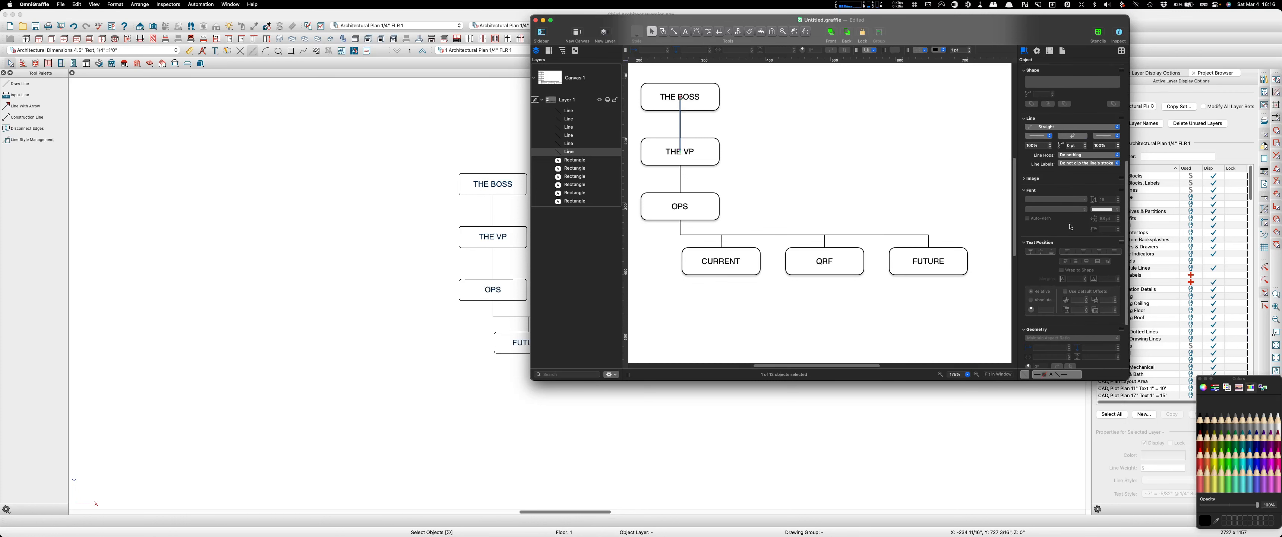
pyautogui.scroll(8, 1069, 234)
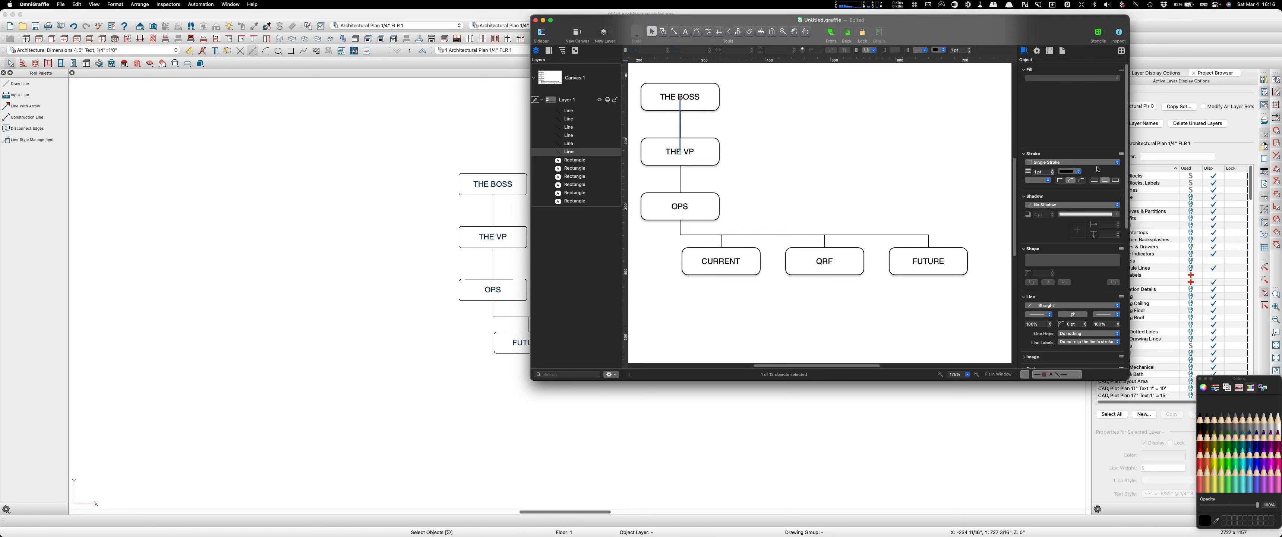
pyautogui.click(1051, 316)
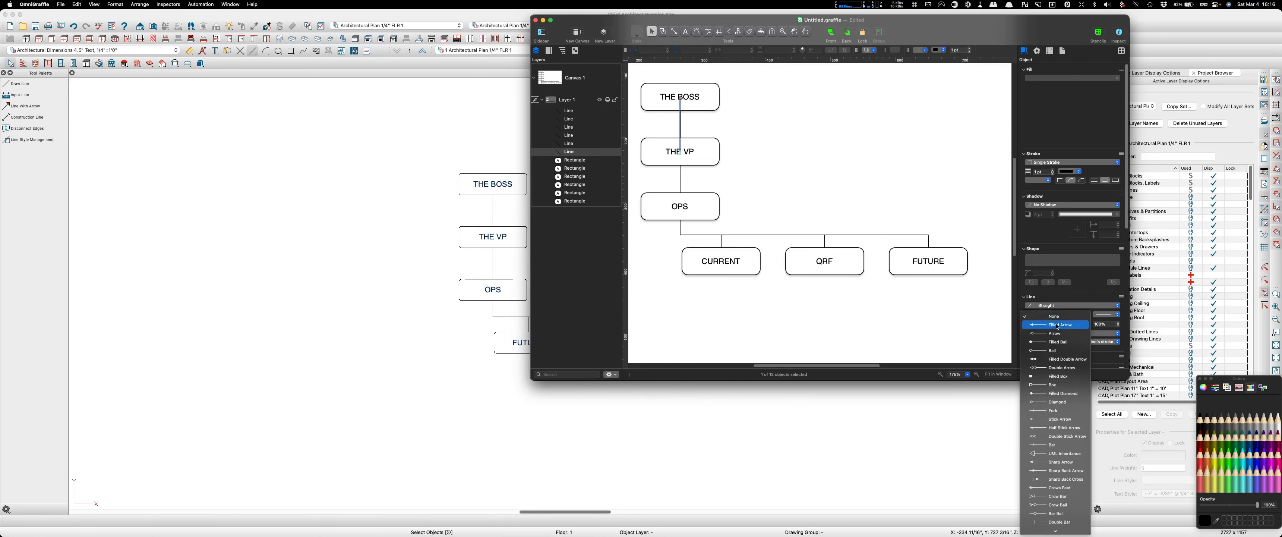
pyautogui.click(1058, 325)
pyautogui.click(1106, 315)
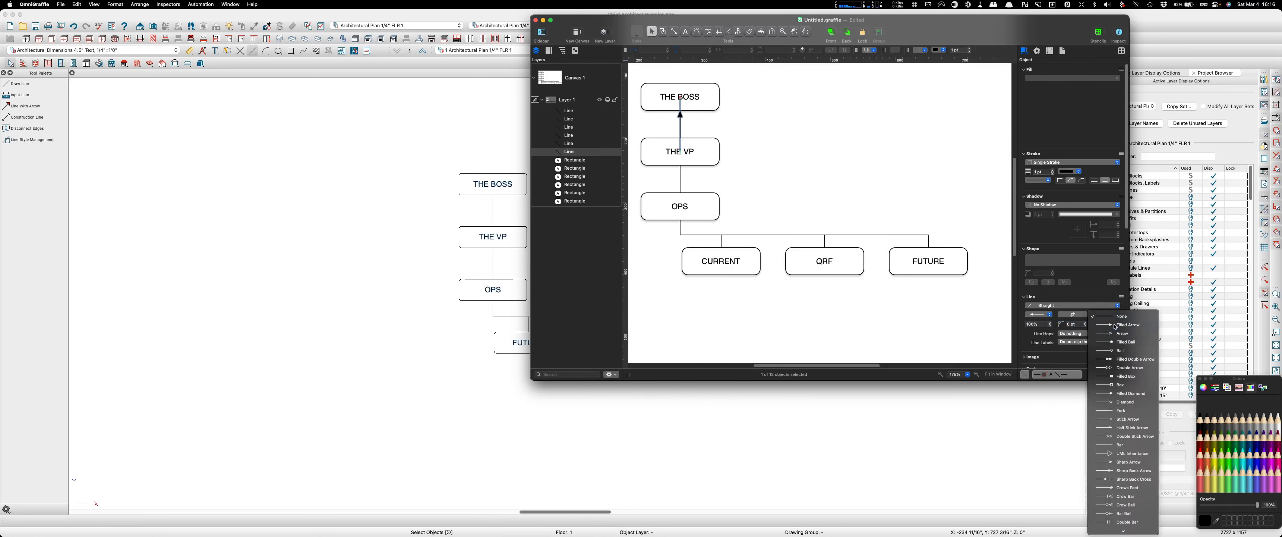
pyautogui.click(1115, 326)
pyautogui.click(844, 142)
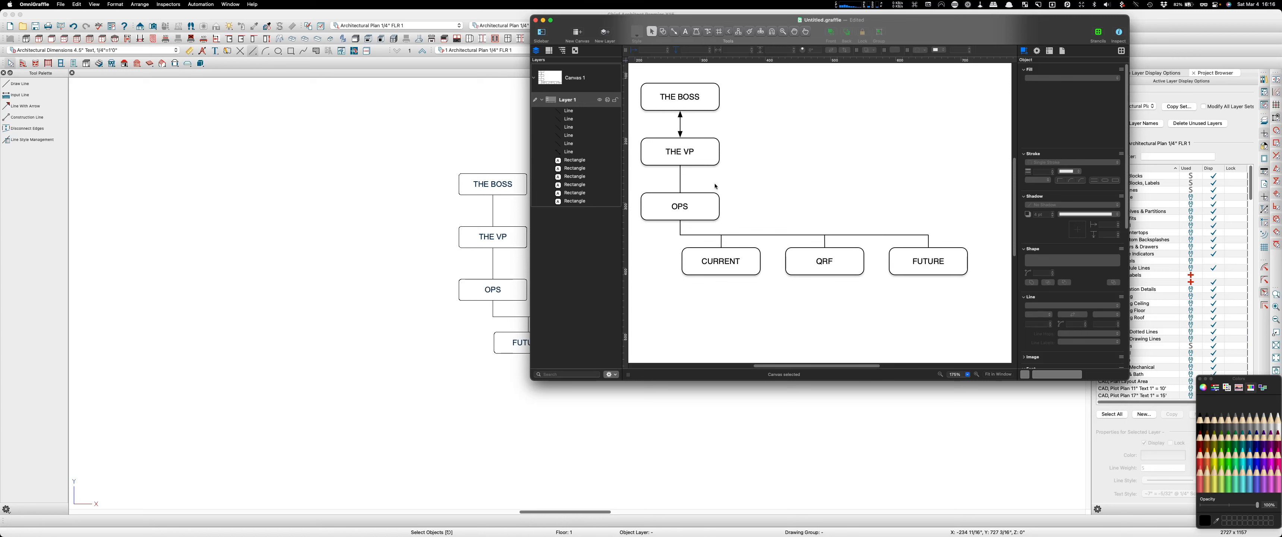
# - Move the OmniGraffle window aside and fit the Chief Architect chart beside it to compare the two
pyautogui.scroll(-1, 858, 173)
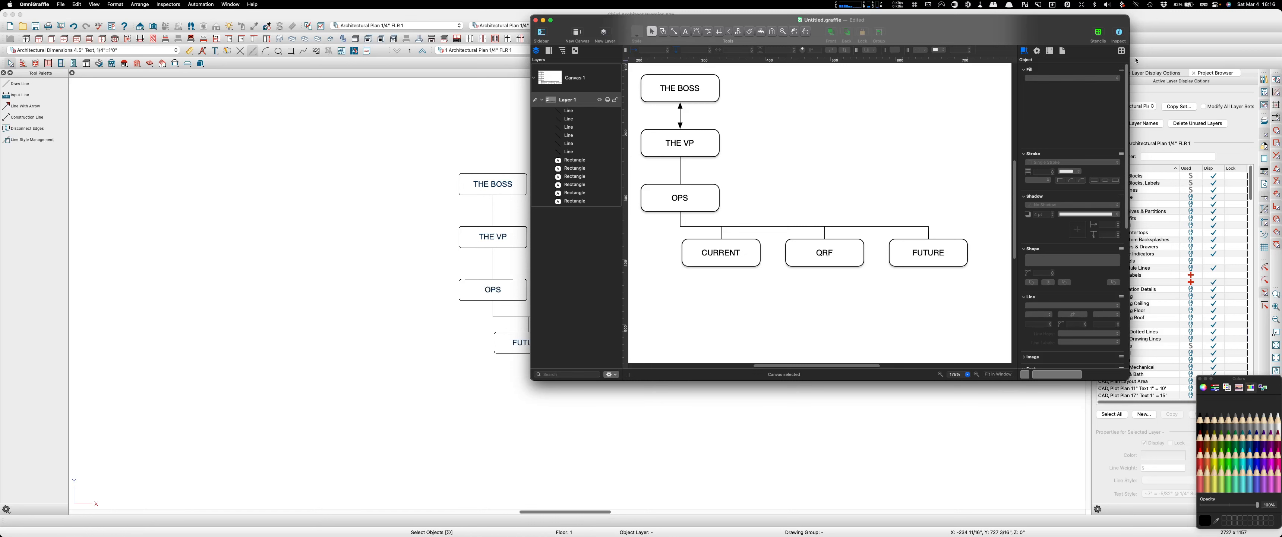
pyautogui.moveTo(965, 29); pyautogui.dragTo(1109, 16)
pyautogui.scroll(-3, 243, 217)
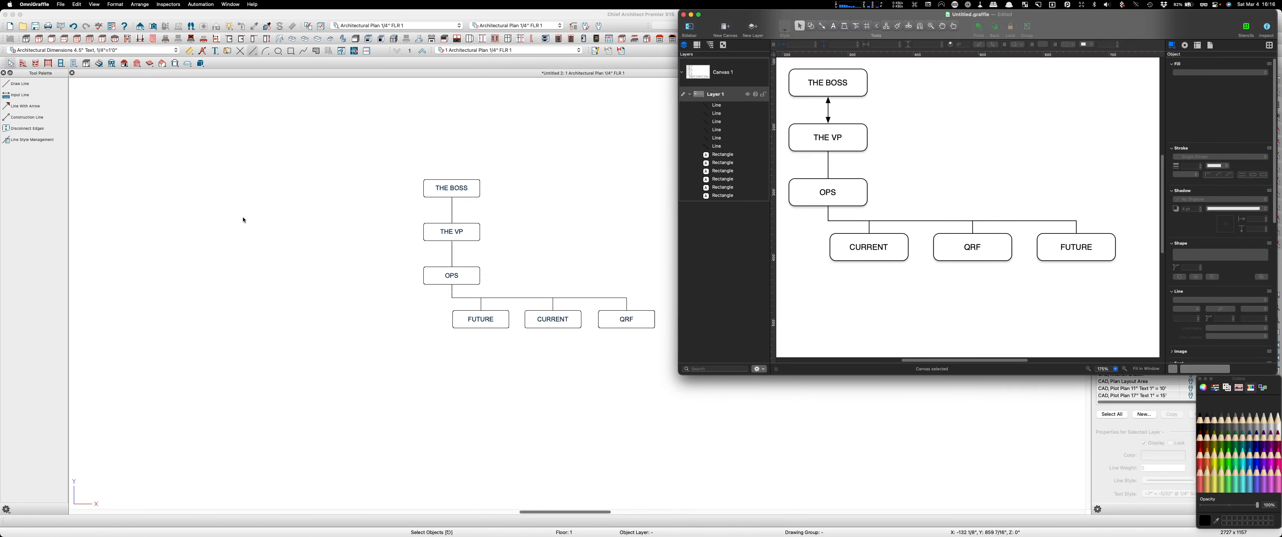
pyautogui.scroll(1, 561, 213)
pyautogui.scroll(1, 353, 289)
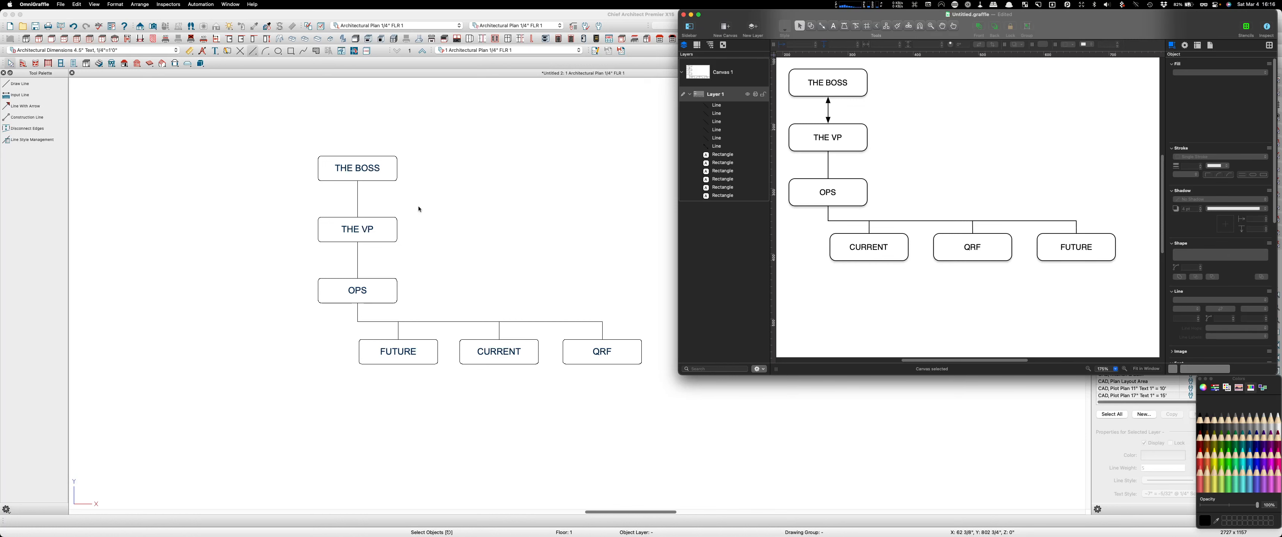
pyautogui.click(585, 363)
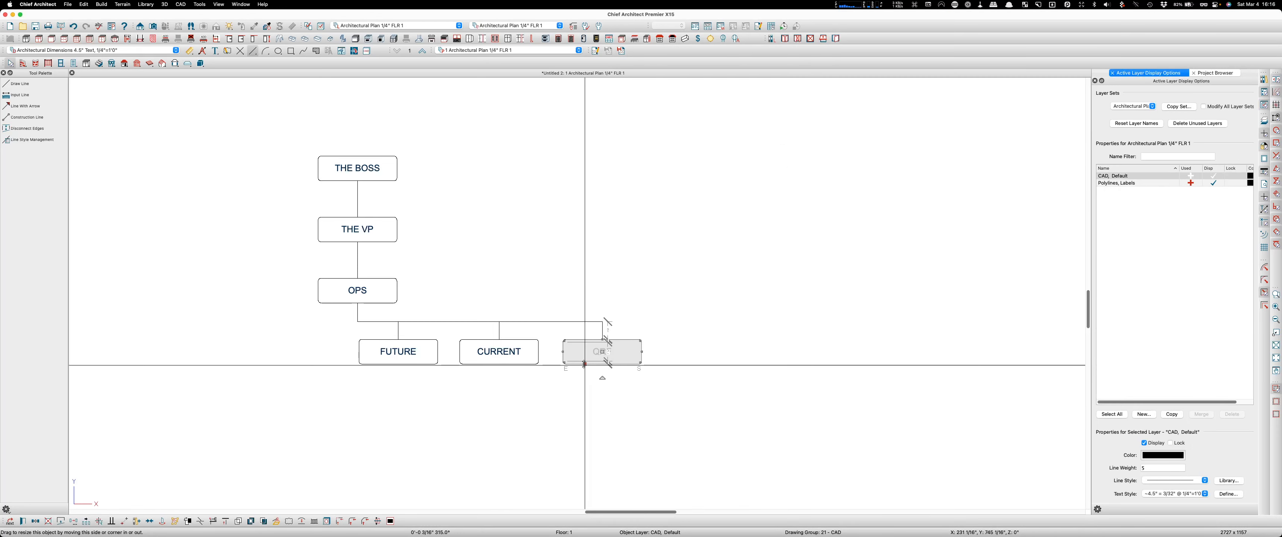
pyautogui.click(622, 386)
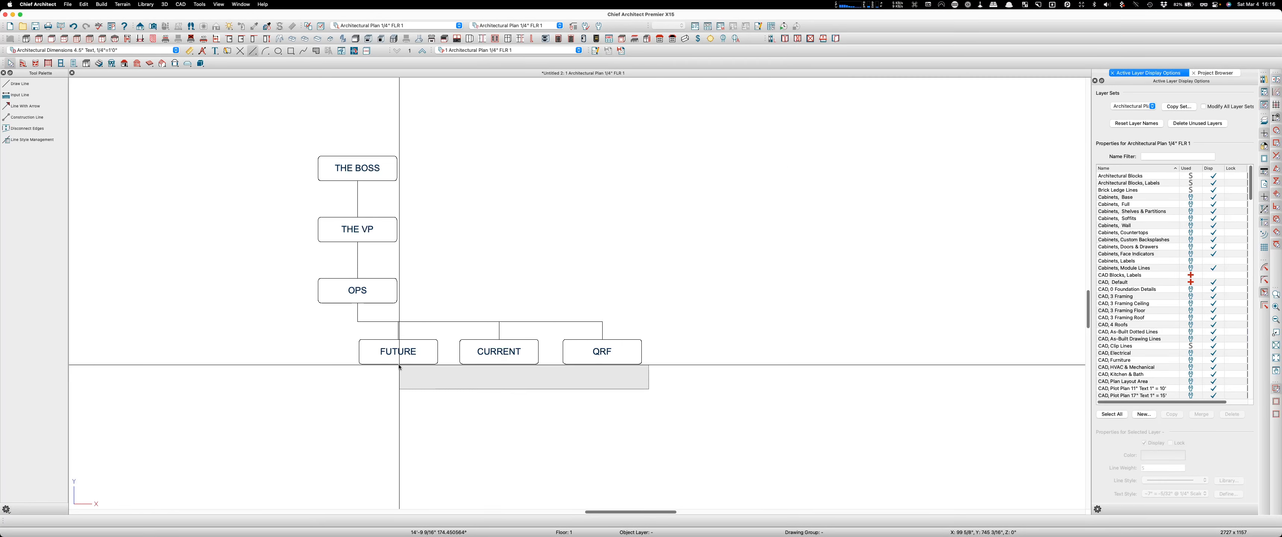
pyautogui.moveTo(399, 365); pyautogui.dragTo(399, 365)
pyautogui.moveTo(620, 390); pyautogui.dragTo(394, 351)
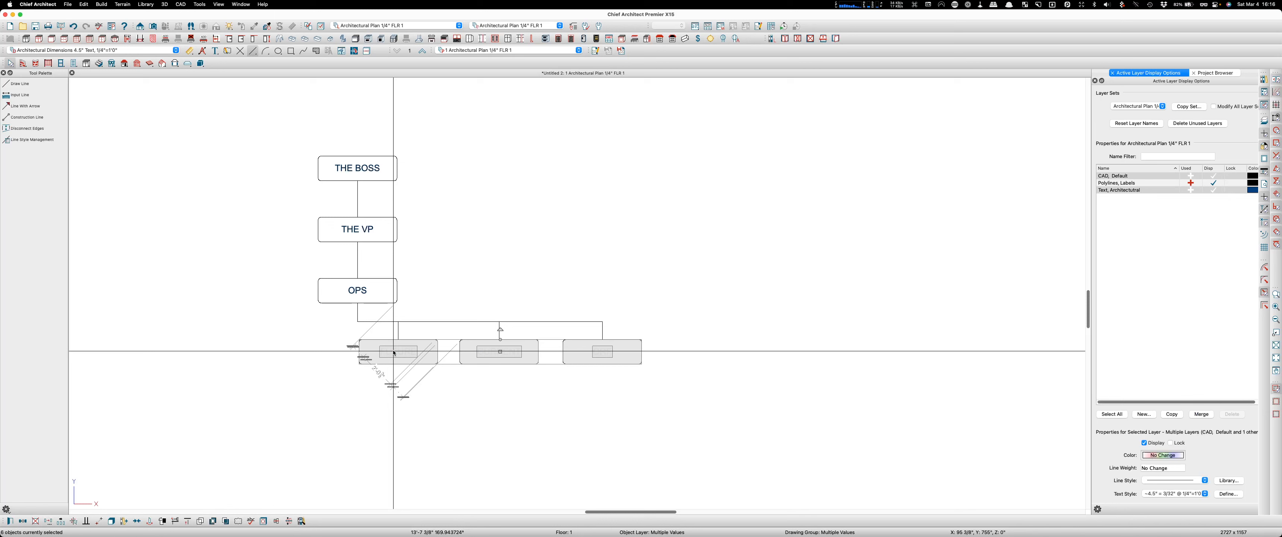
pyautogui.click(569, 381)
# - Select the outlines of the six chart boxes together and give them a heavier line weight
pyautogui.moveTo(648, 389); pyautogui.dragTo(400, 363)
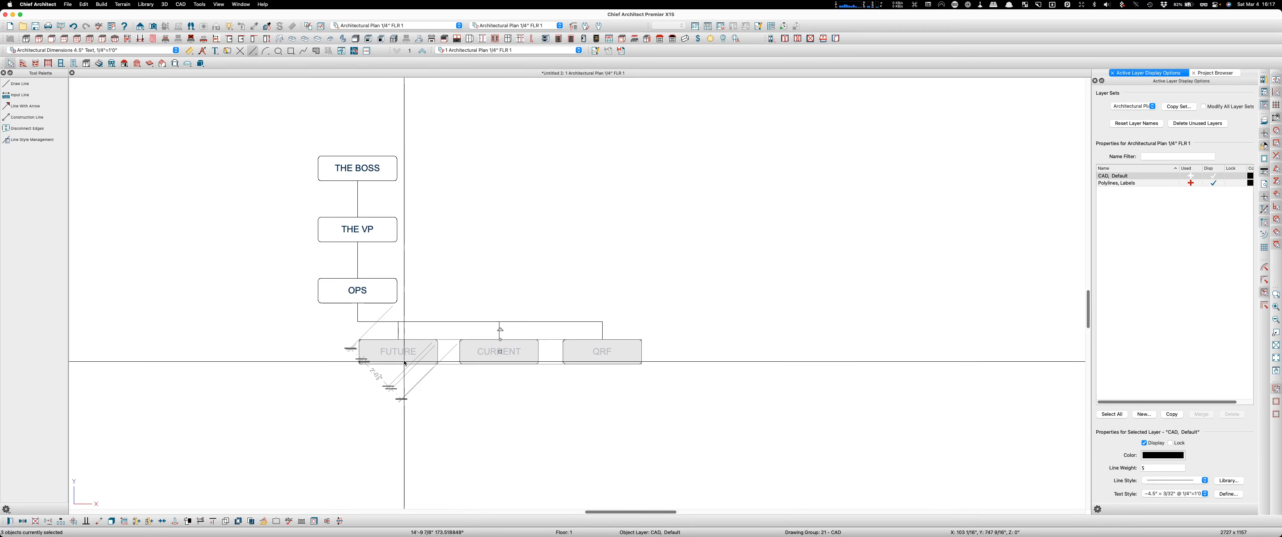
pyautogui.keyDown('shift'); pyautogui.click(389, 298); pyautogui.keyUp('shift')
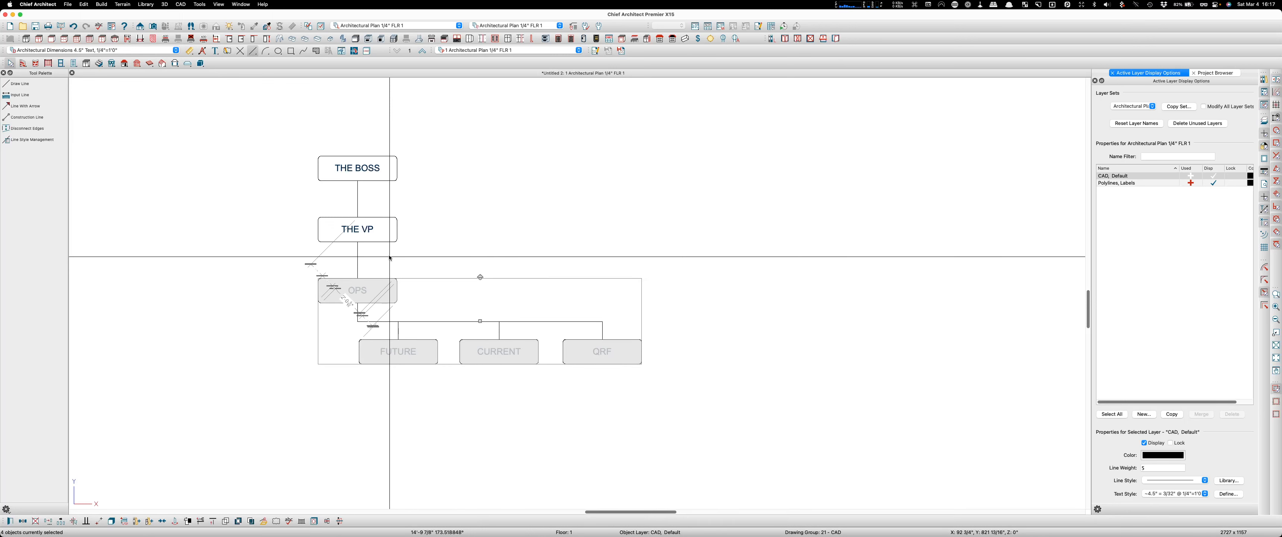
pyautogui.keyDown('shift'); pyautogui.click(393, 234); pyautogui.keyUp('shift')
pyautogui.keyDown('shift'); pyautogui.click(393, 178); pyautogui.keyUp('shift')
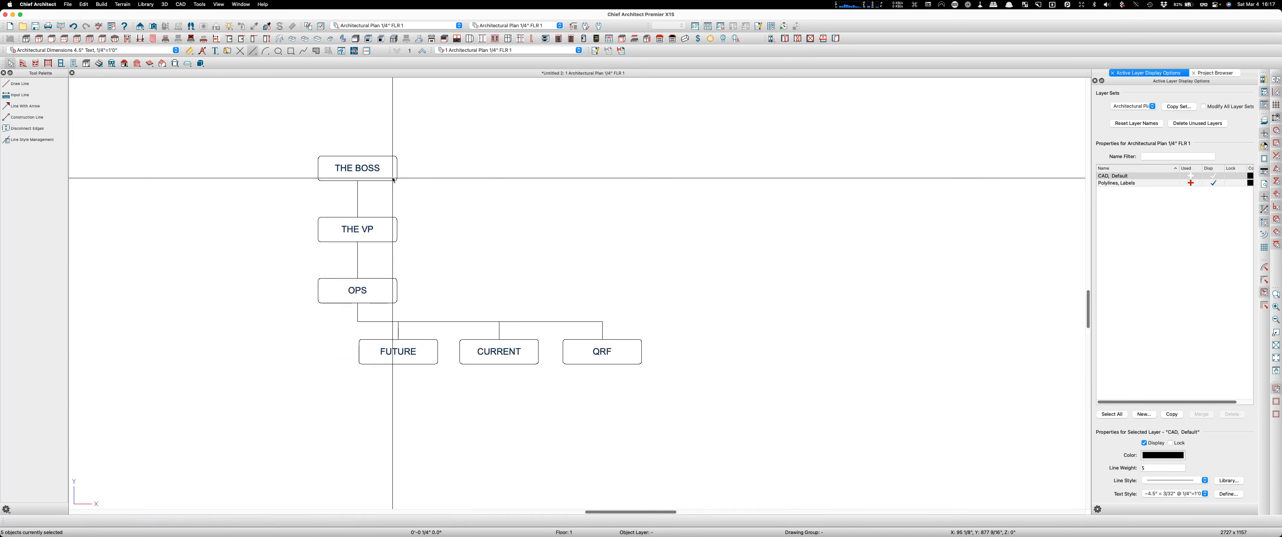
pyautogui.doubleClick(479, 200)
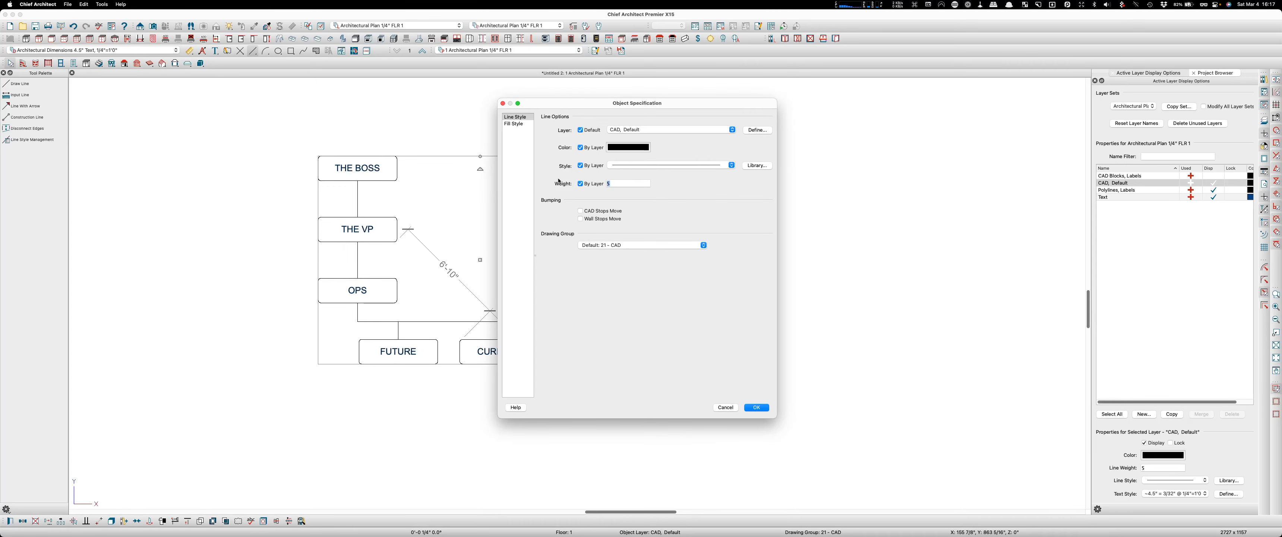
pyautogui.press('Return')
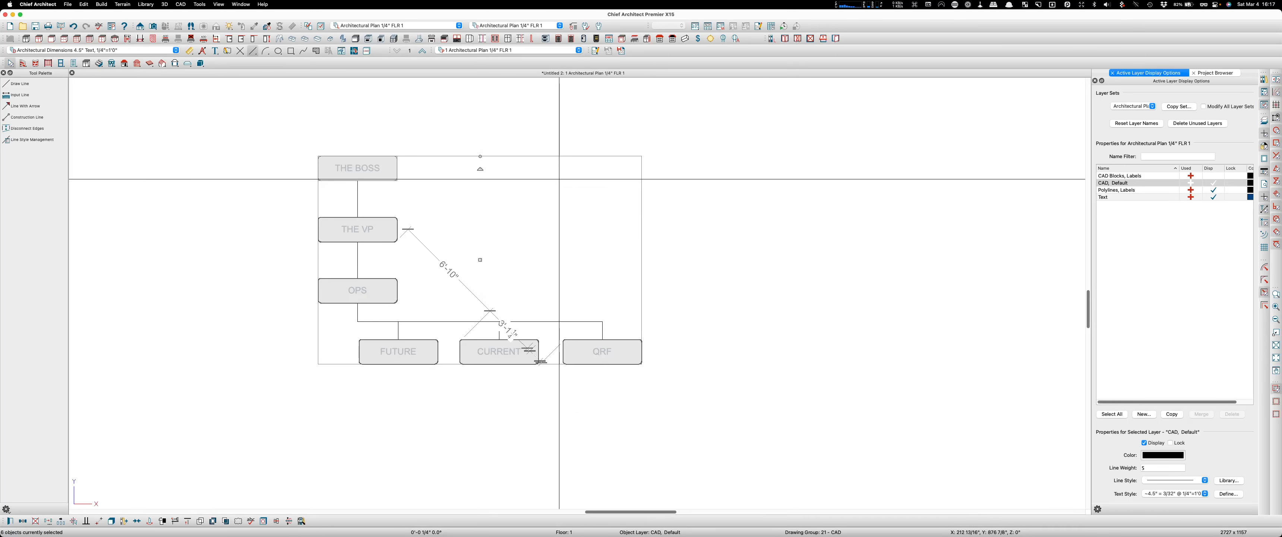
pyautogui.click(763, 221)
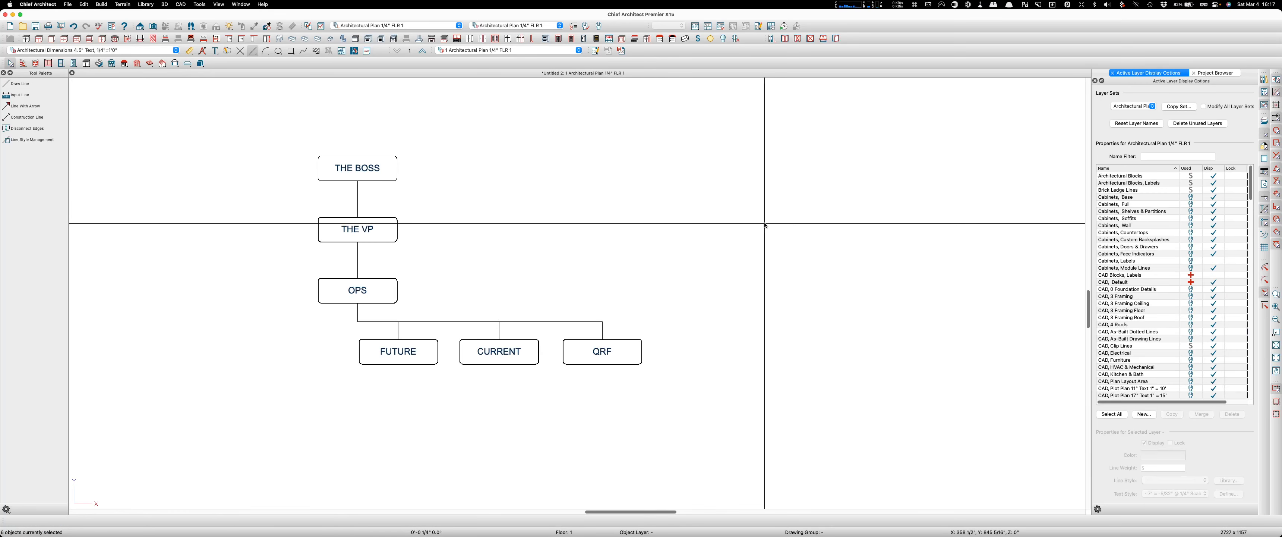
pyautogui.click(379, 180)
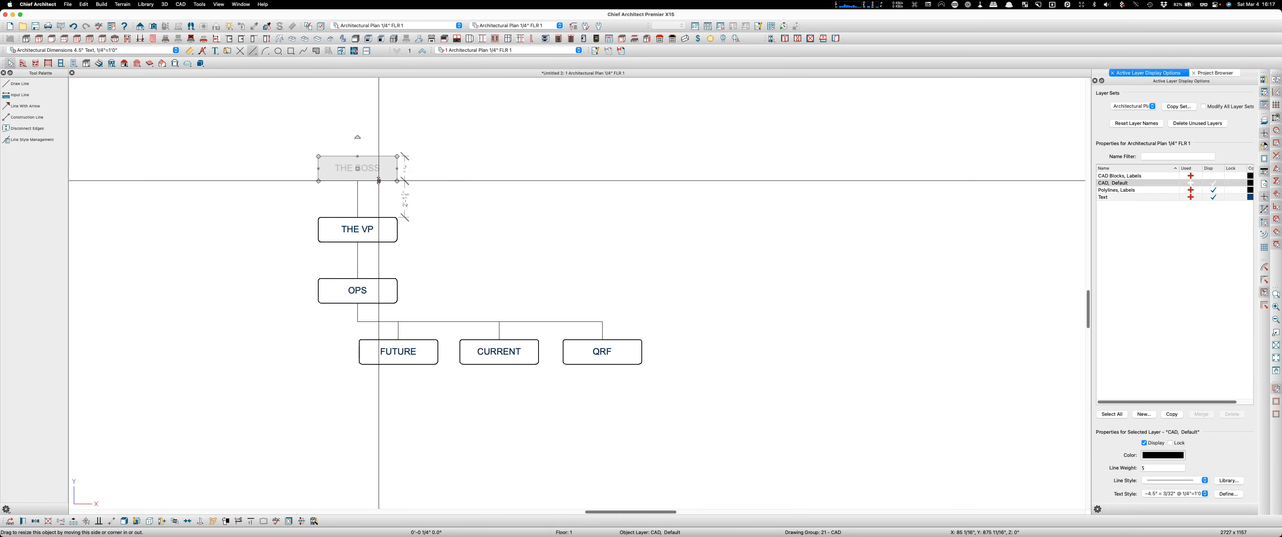
pyautogui.doubleClick(379, 181)
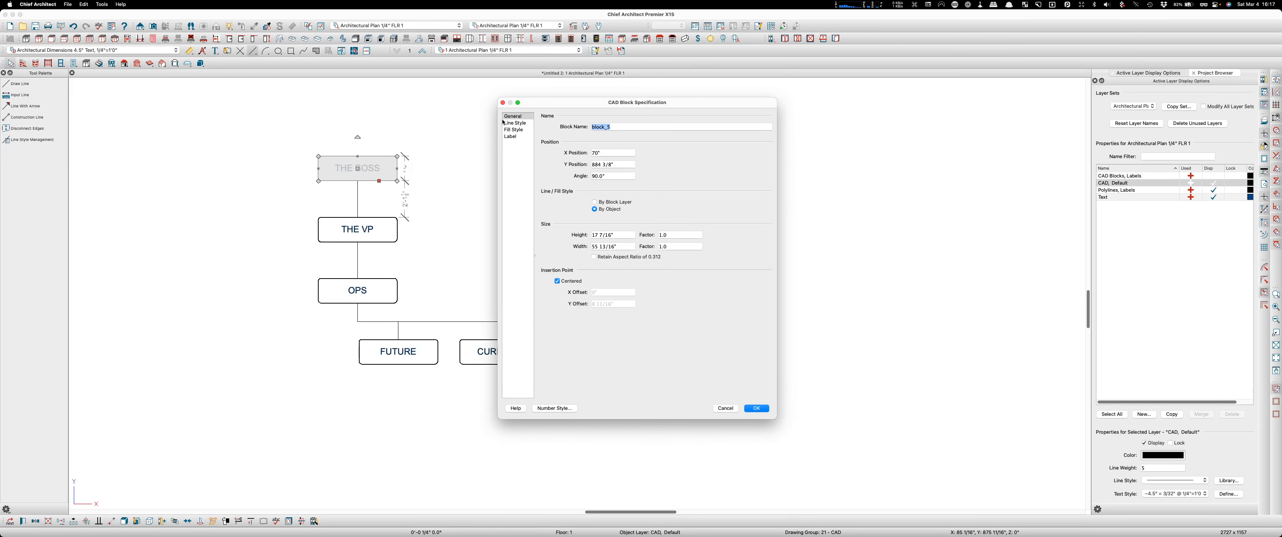
pyautogui.click(520, 123)
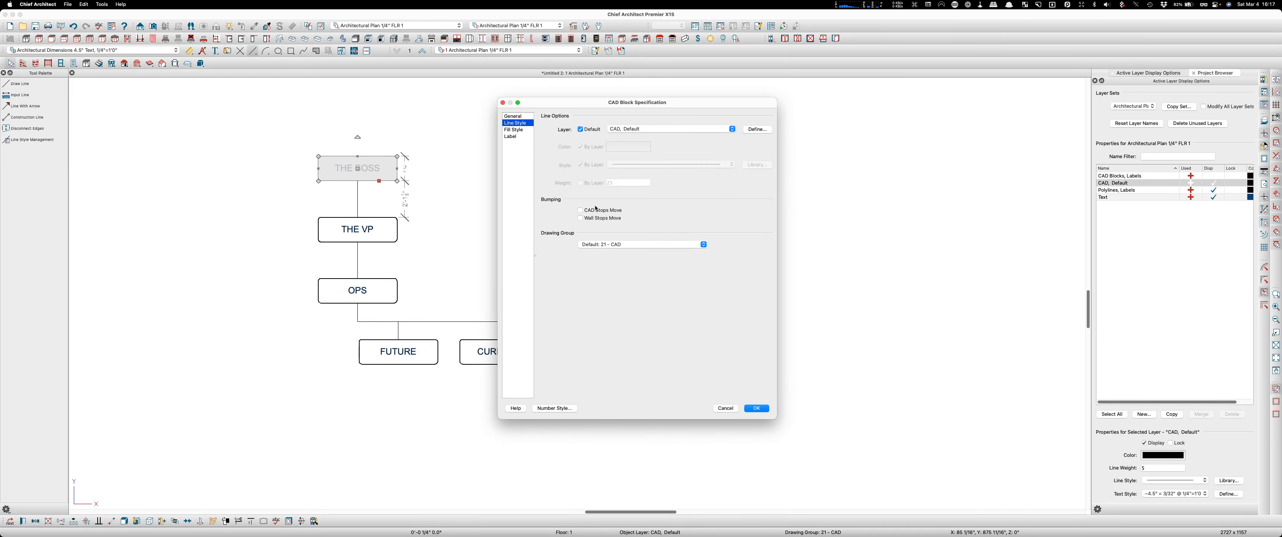
pyautogui.click(725, 408)
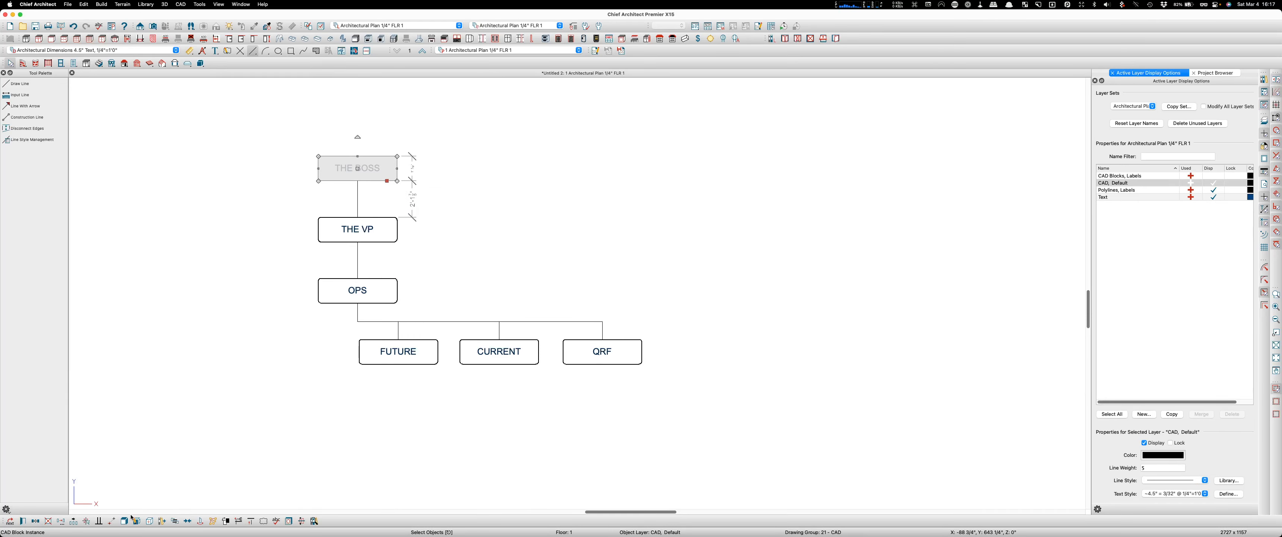
# - Explode the THE BOSS block and set its box outline's line weight to 25
pyautogui.click(125, 521)
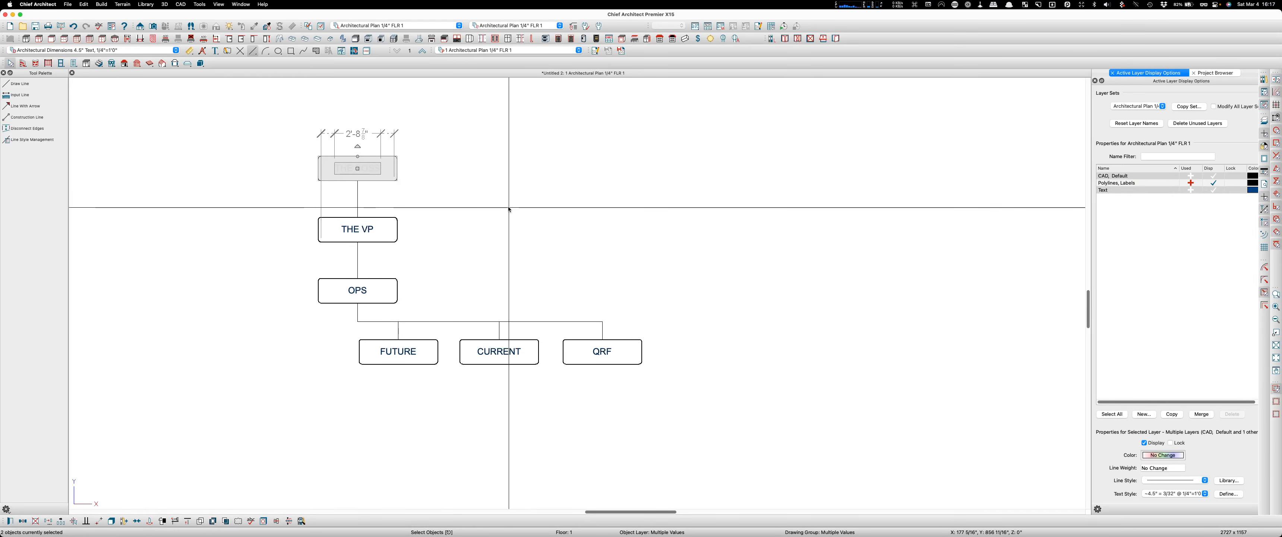
pyautogui.click(393, 183)
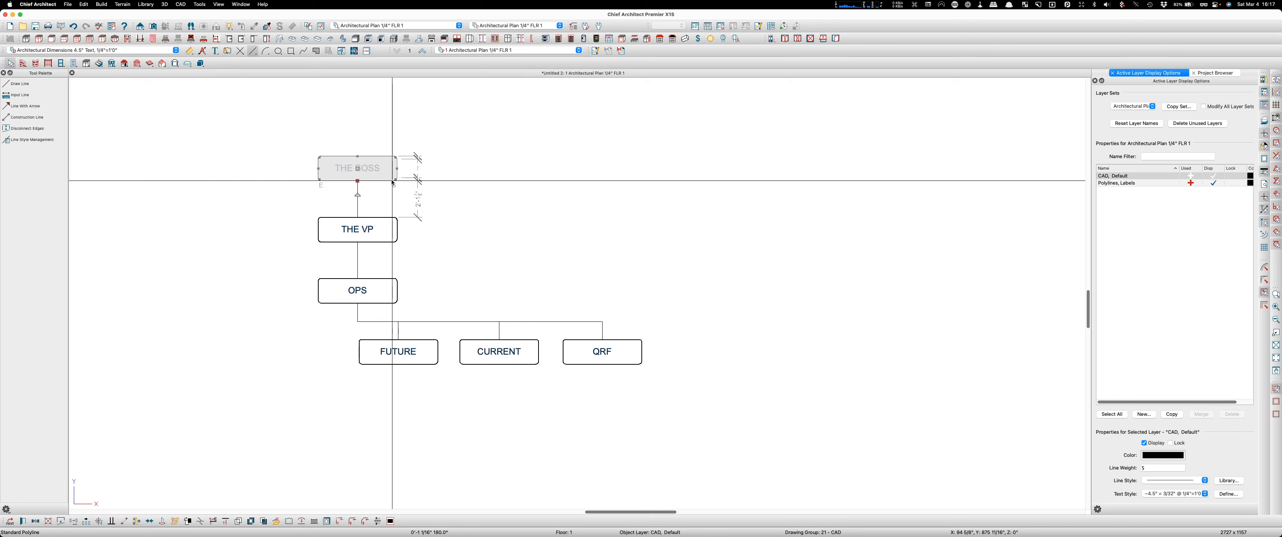
pyautogui.doubleClick(393, 184)
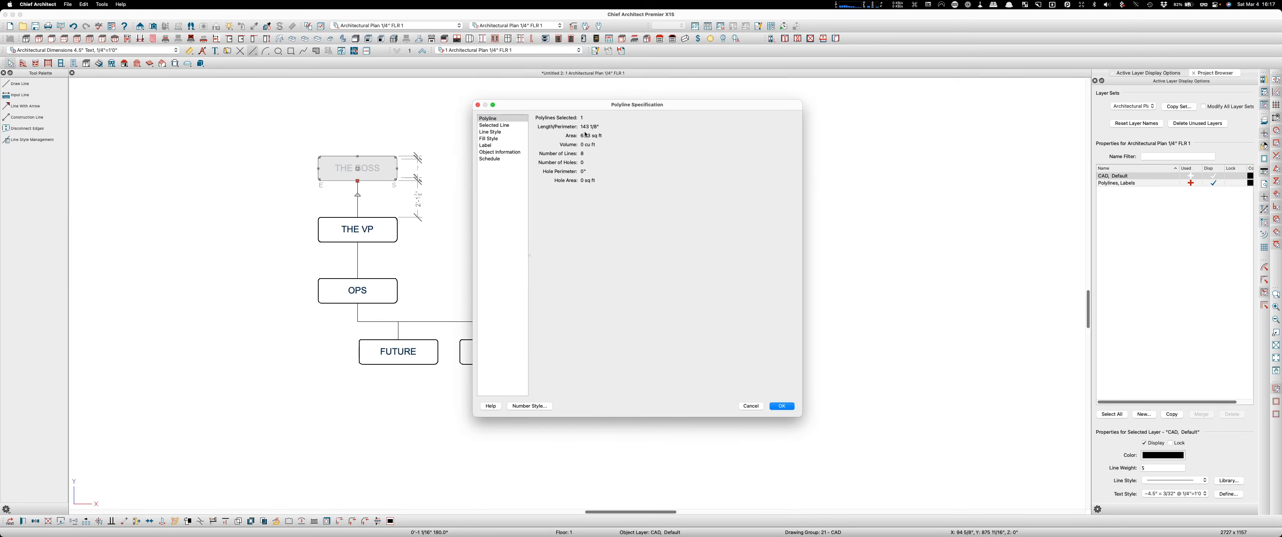
pyautogui.click(492, 132)
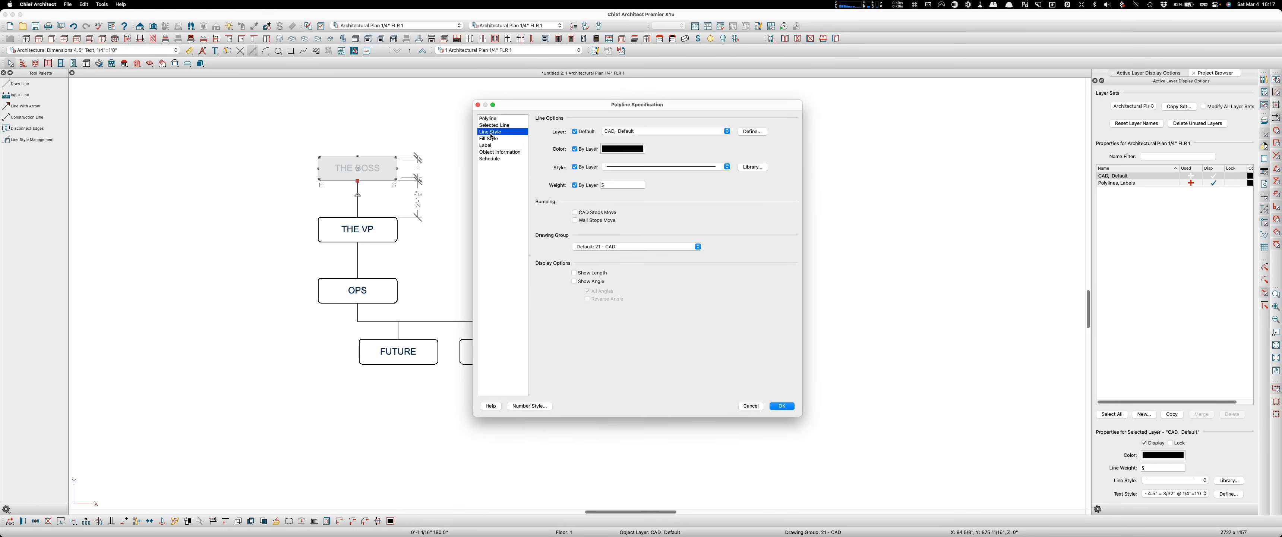
pyautogui.click(602, 184)
pyautogui.write('25')
pyautogui.press('Return')
pyautogui.click(817, 227)
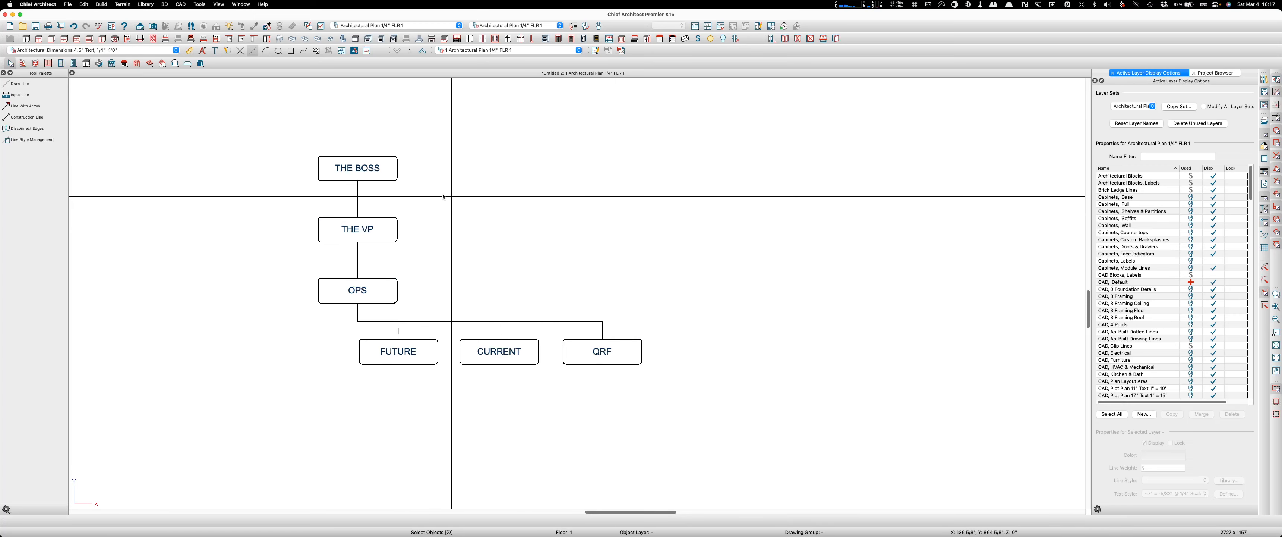
# - Fill the THE BOSS box with a Solid pattern in the custom color Magnesium
pyautogui.doubleClick(392, 184)
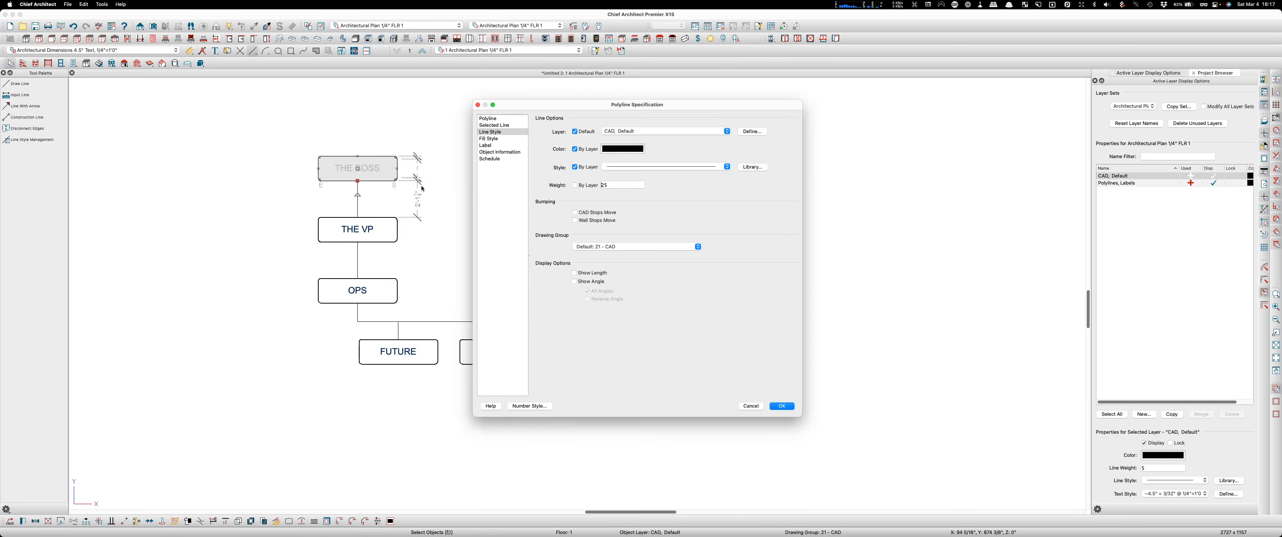
pyautogui.click(500, 139)
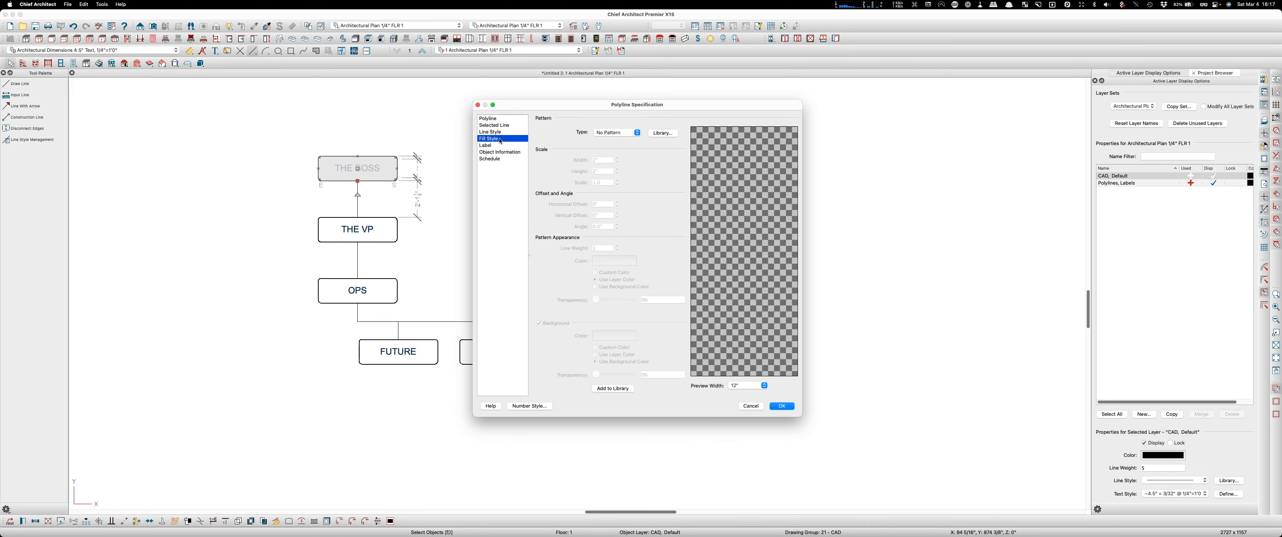
pyautogui.click(637, 133)
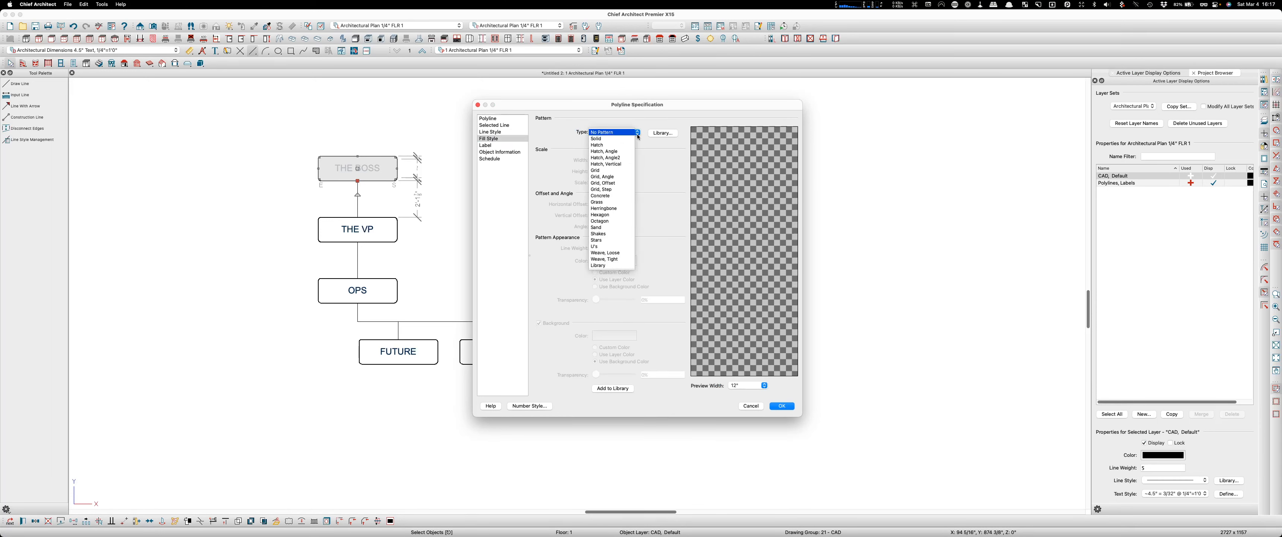
pyautogui.click(597, 139)
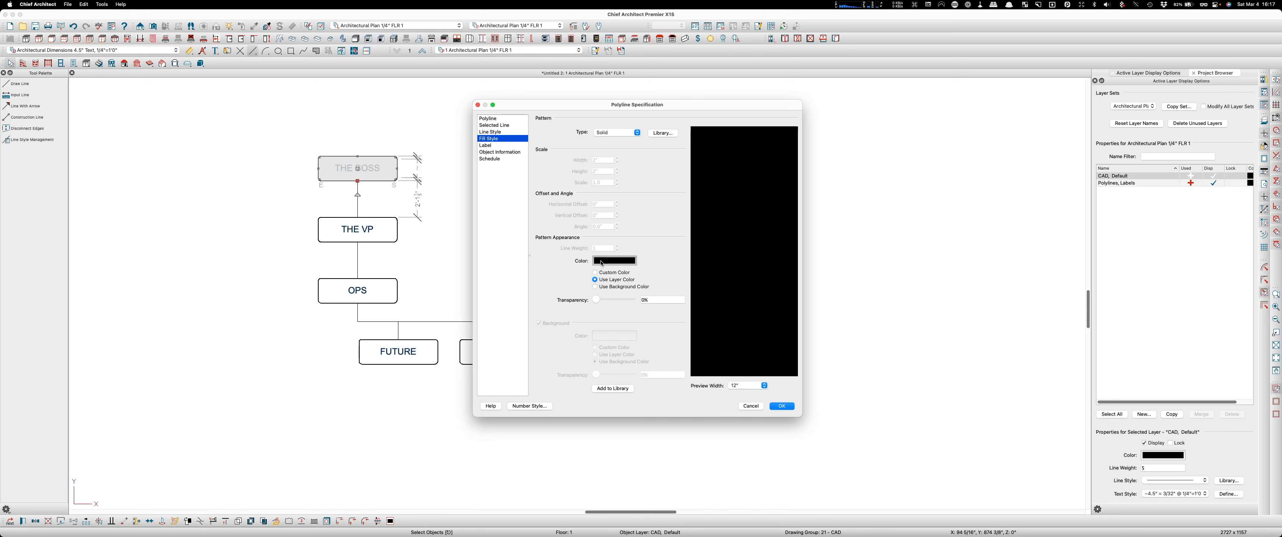
pyautogui.click(602, 261)
pyautogui.click(944, 186)
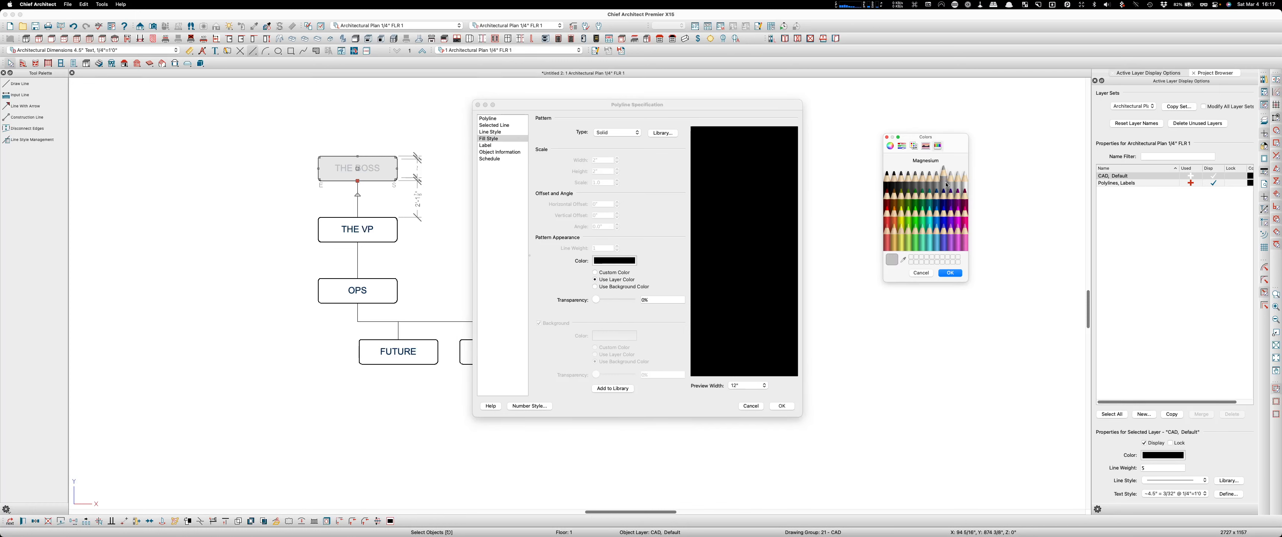
pyautogui.click(949, 273)
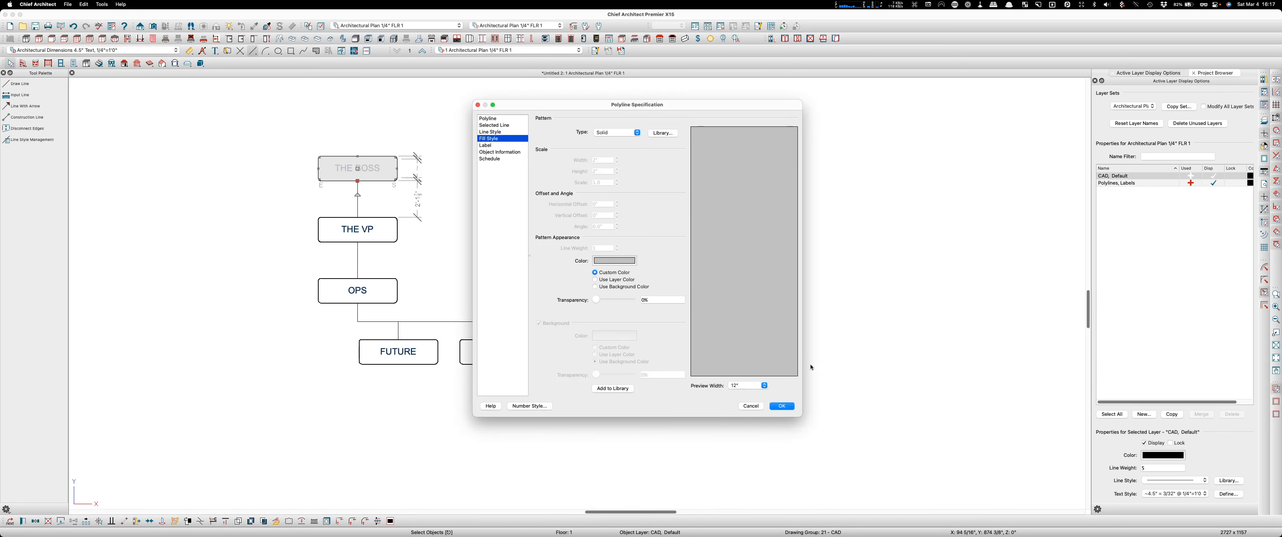
pyautogui.click(782, 406)
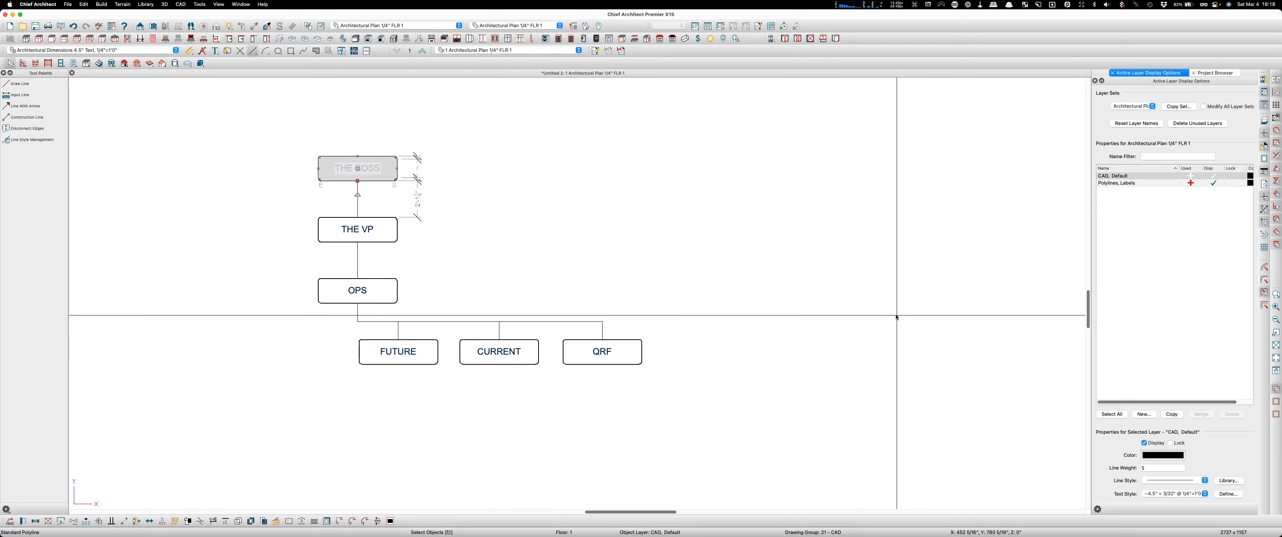
# - Turn off the background fill of the THE BOSS text label
pyautogui.doubleClick(373, 168)
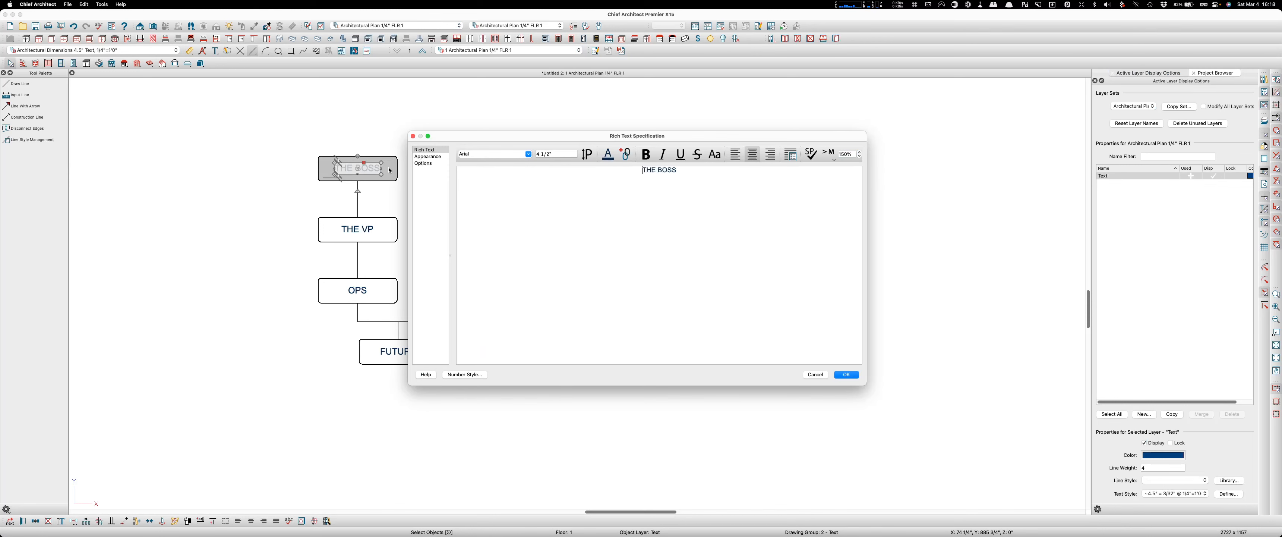
pyautogui.click(430, 157)
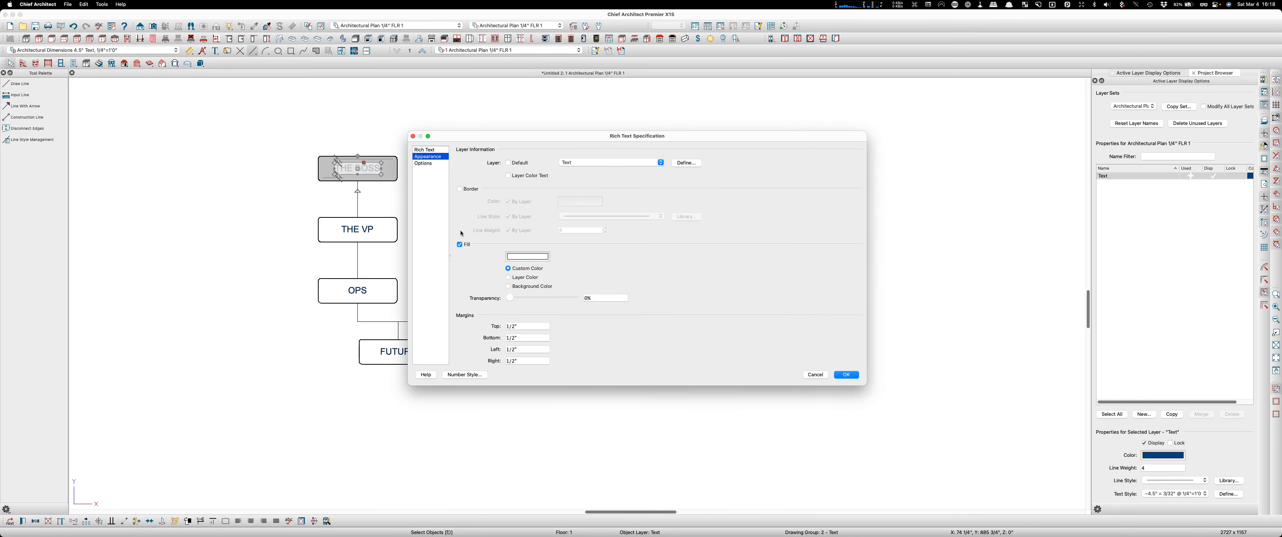
pyautogui.click(460, 244)
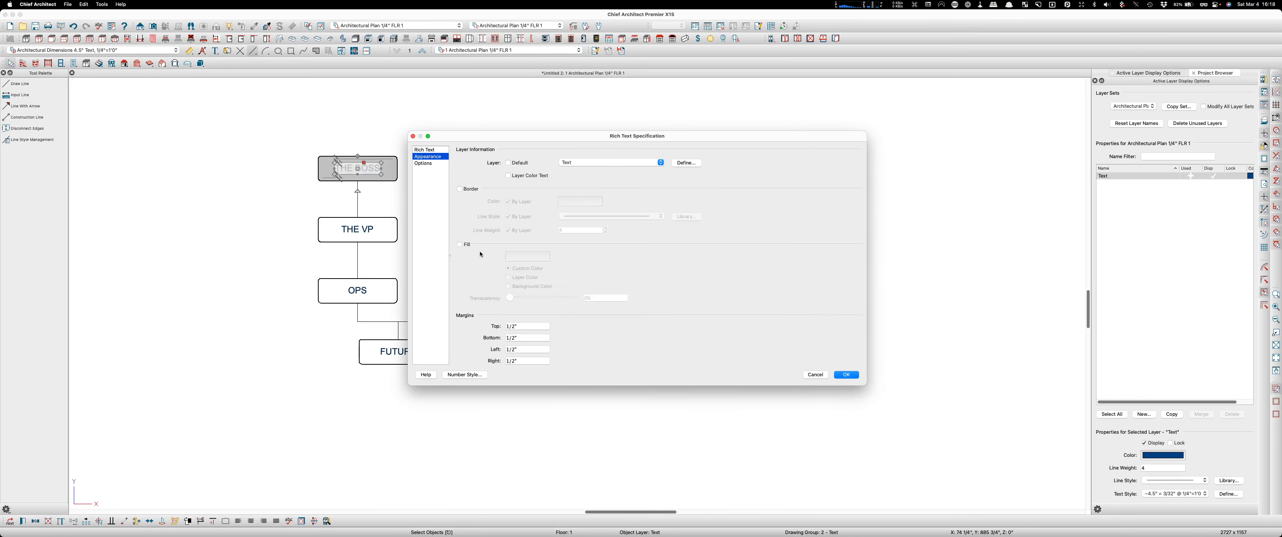
pyautogui.click(846, 375)
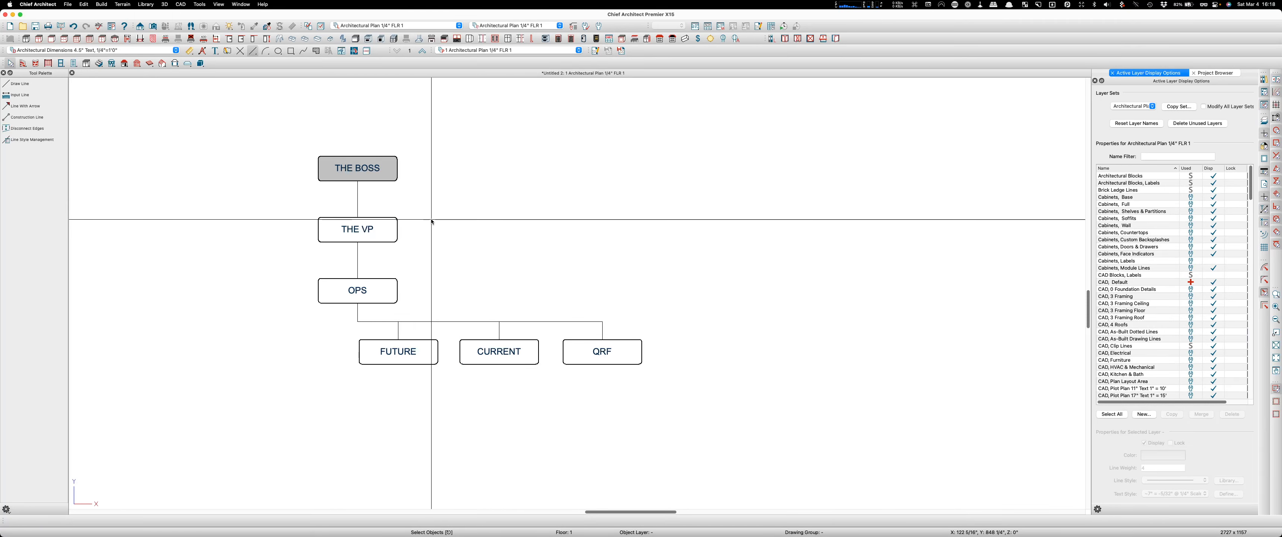
pyautogui.scroll(-2, 393, 211)
pyautogui.scroll(3, 393, 209)
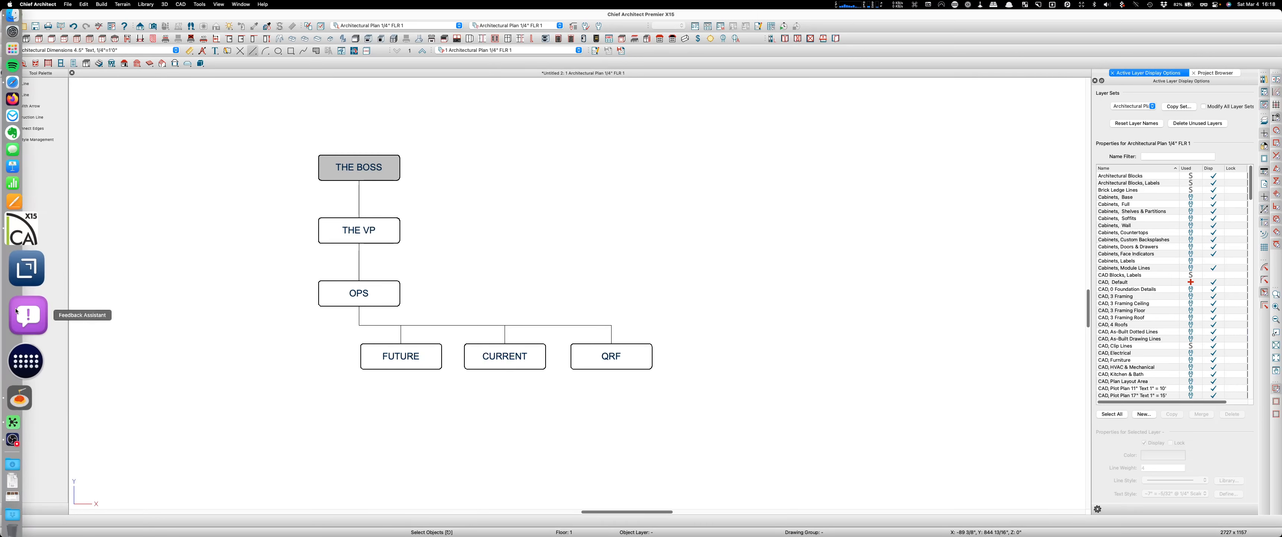
# - Switch to OmniGraffle and change the THE BOSS rectangle's fill color to Moss green
pyautogui.click(27, 386)
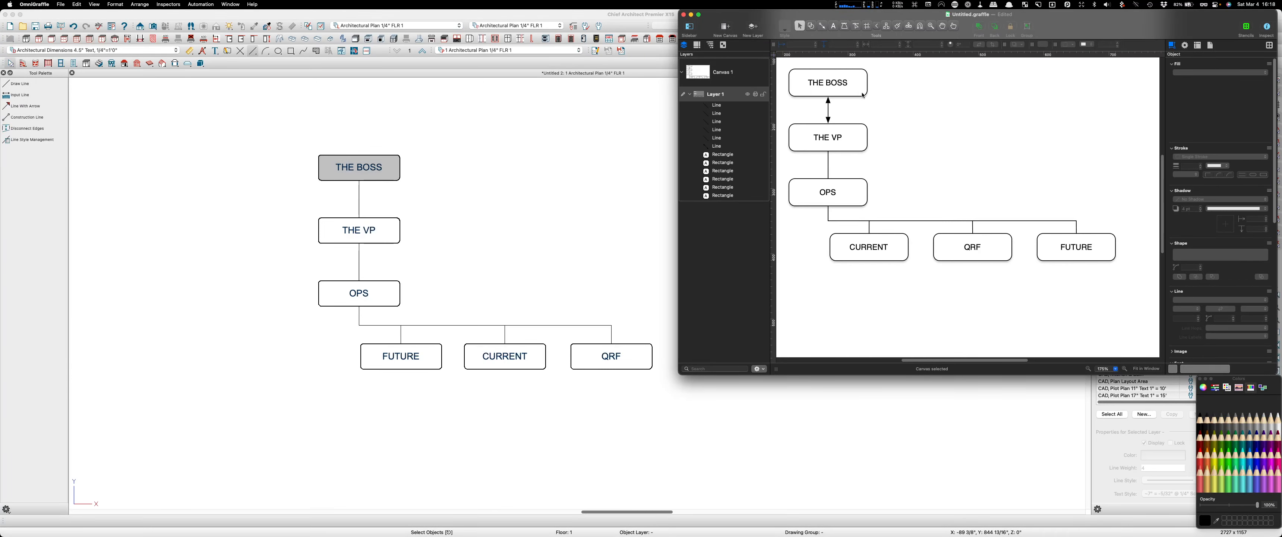
pyautogui.doubleClick(839, 84)
pyautogui.click(914, 87)
pyautogui.click(851, 95)
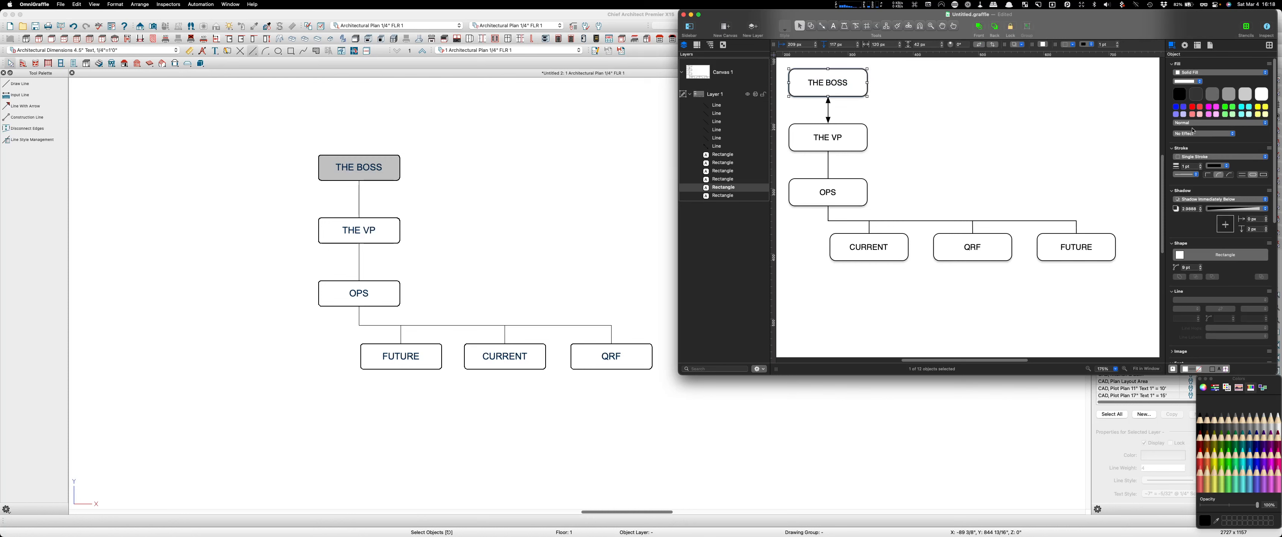
pyautogui.click(1184, 83)
pyautogui.click(1235, 434)
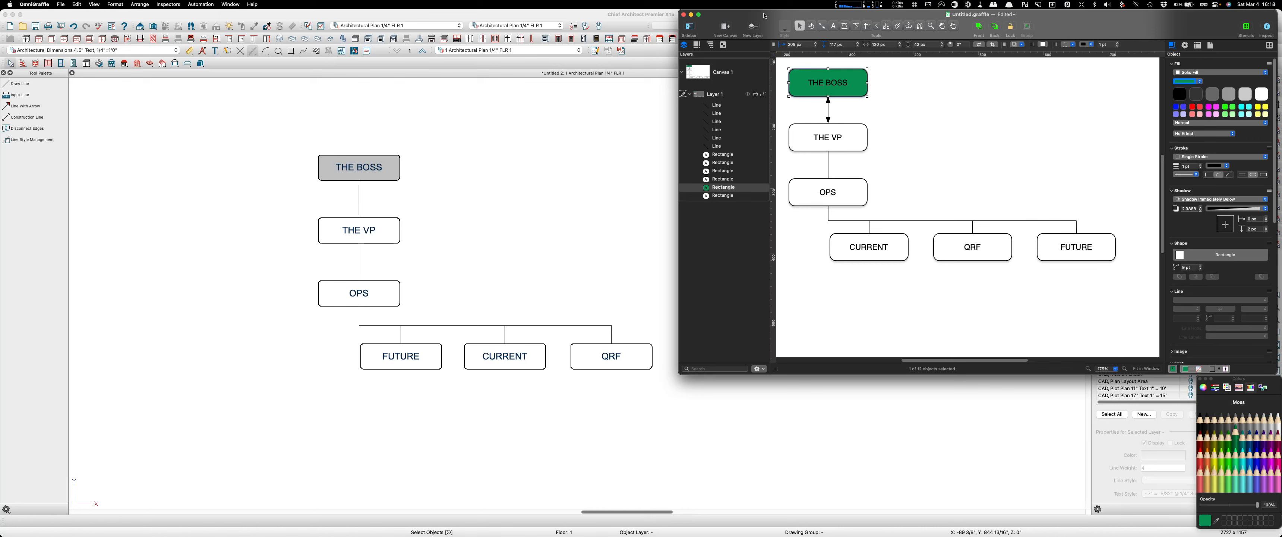
pyautogui.click(1077, 134)
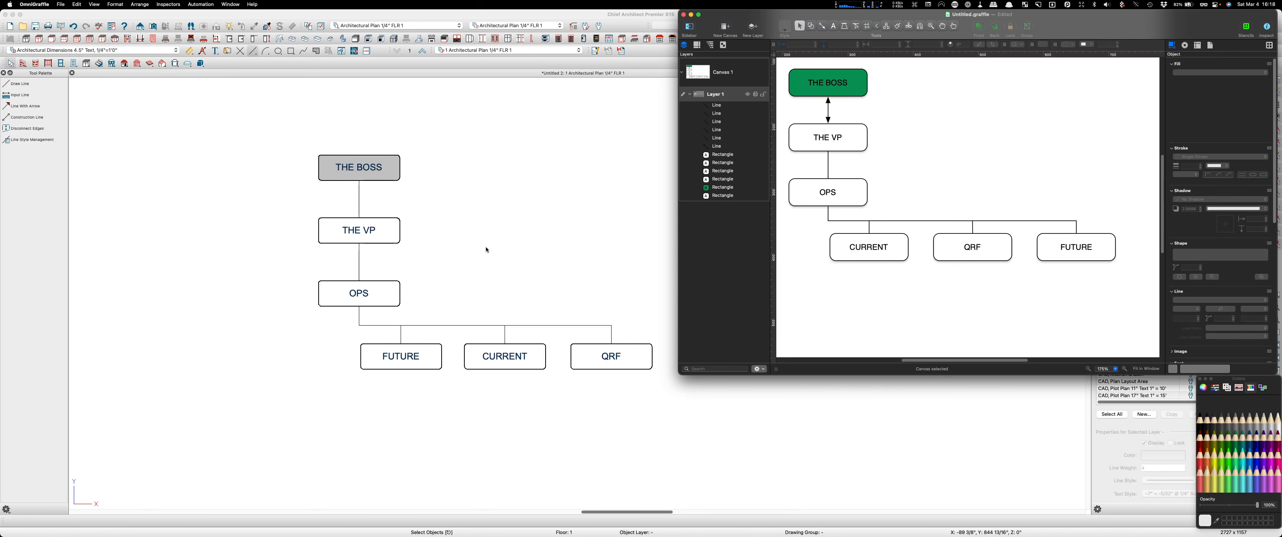
# - Switch to Chief Architect, select the chart's connector lines and set the line weight of the CAD, Default layer to 30
pyautogui.click(361, 193)
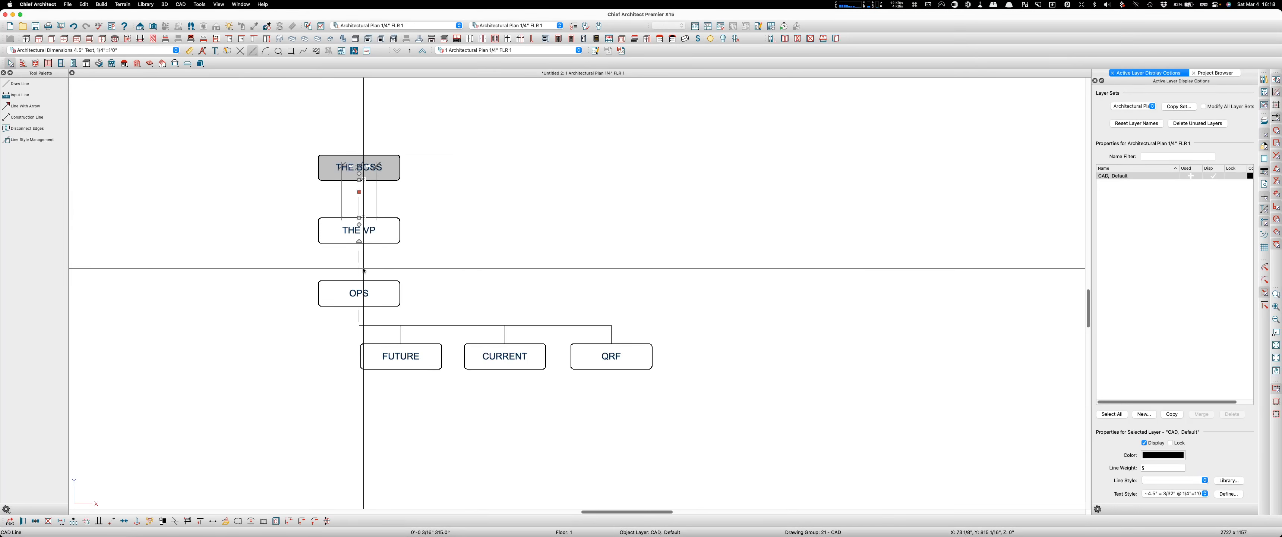
pyautogui.click(365, 268)
pyautogui.keyDown('shift'); pyautogui.click(361, 317); pyautogui.keyUp('shift')
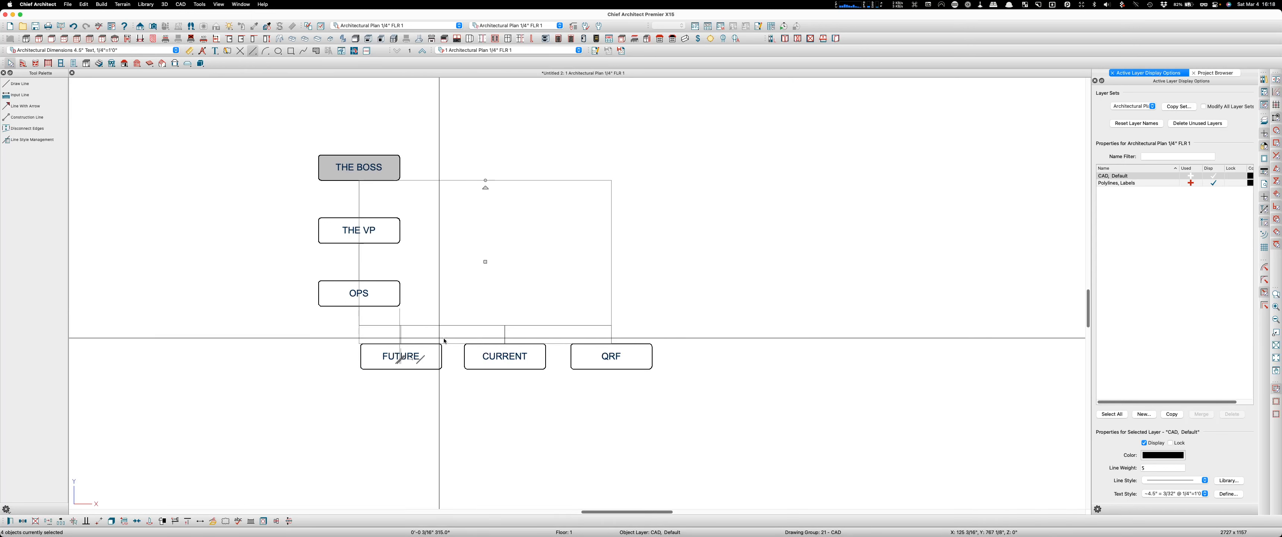
pyautogui.keyDown('shift'); pyautogui.click(506, 335); pyautogui.keyUp('shift')
pyautogui.keyDown('shift'); pyautogui.click(506, 335); pyautogui.keyUp('shift')
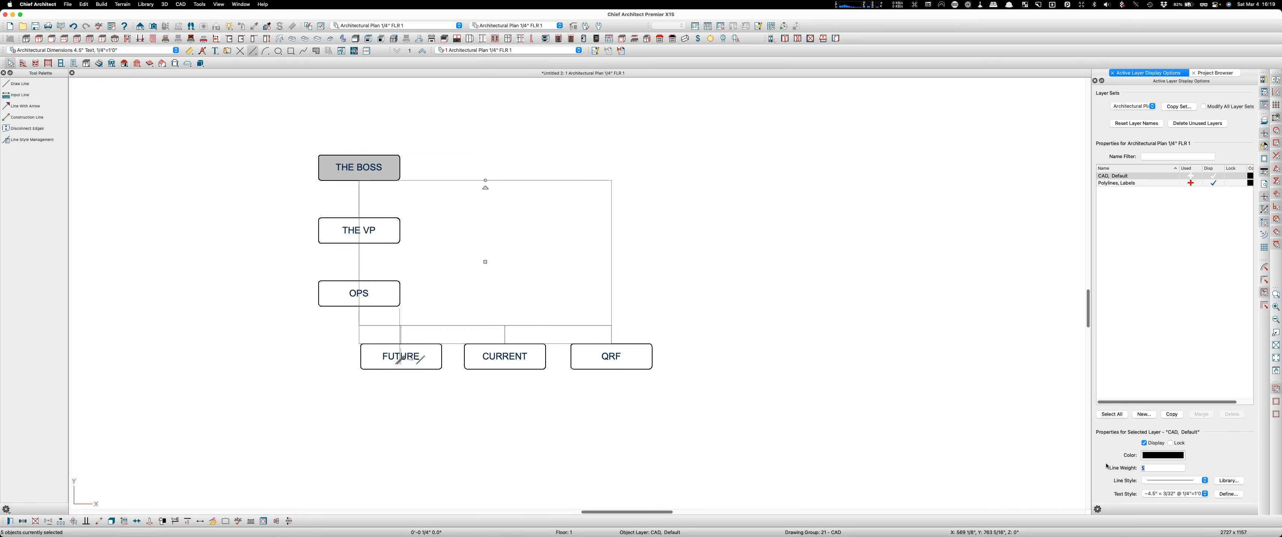
pyautogui.press('Return')
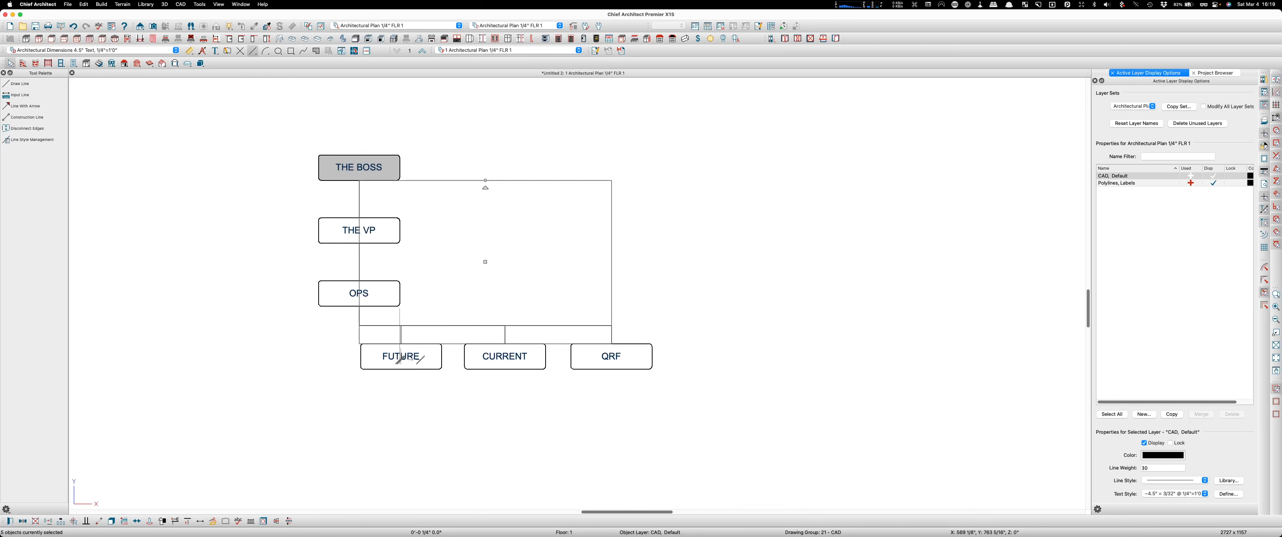
pyautogui.click(849, 204)
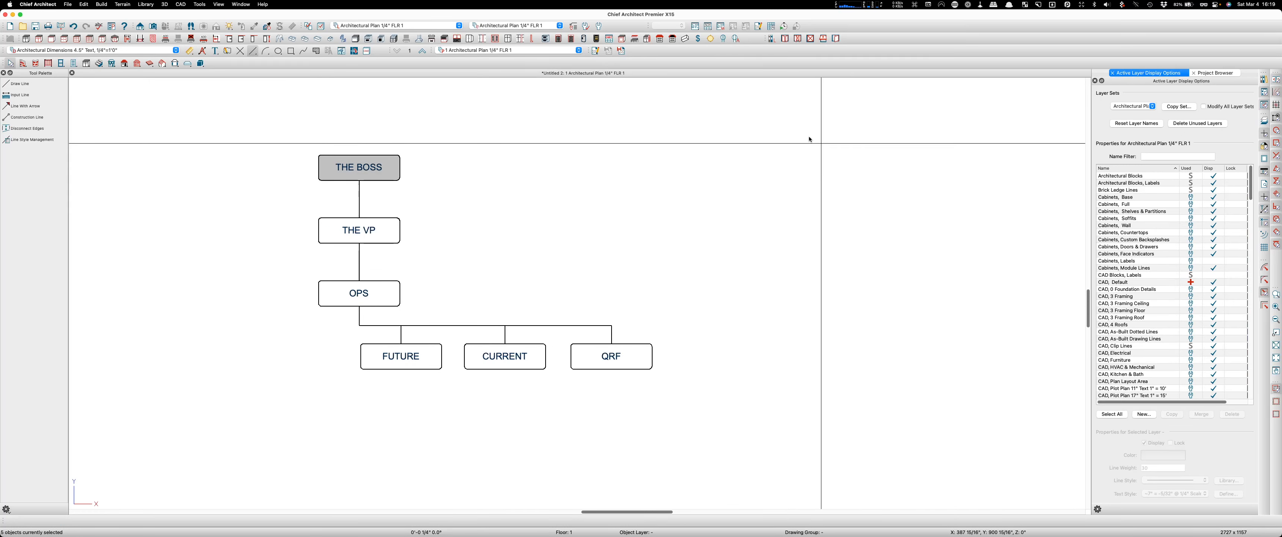
# - Switch to OmniGraffle and view the Line tool's current, favorite and canvas styles
pyautogui.click(23, 355)
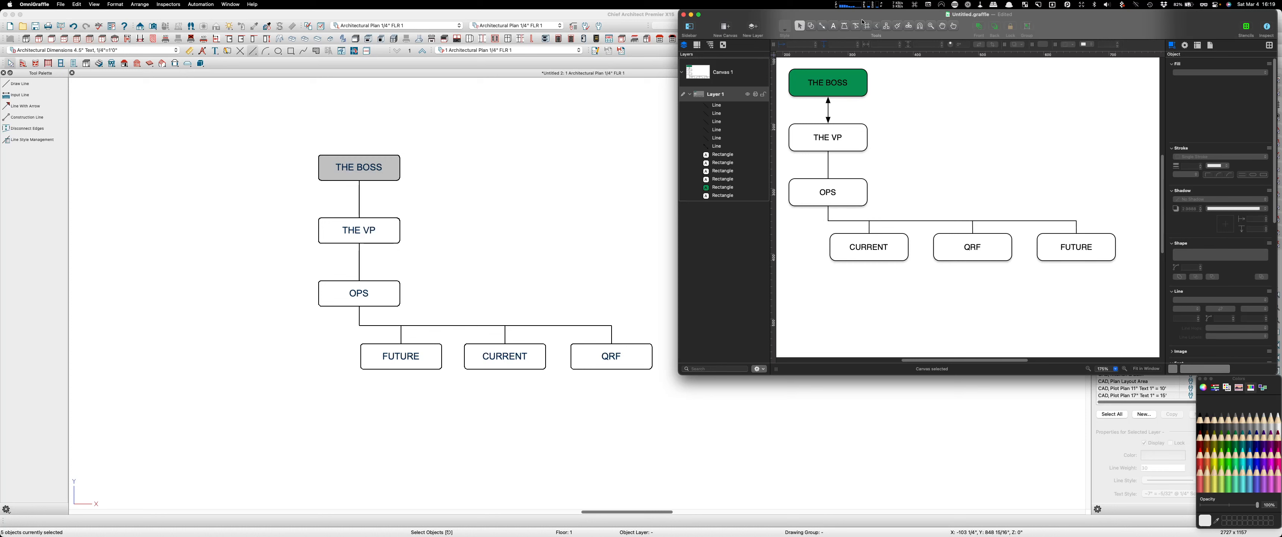
pyautogui.click(822, 26)
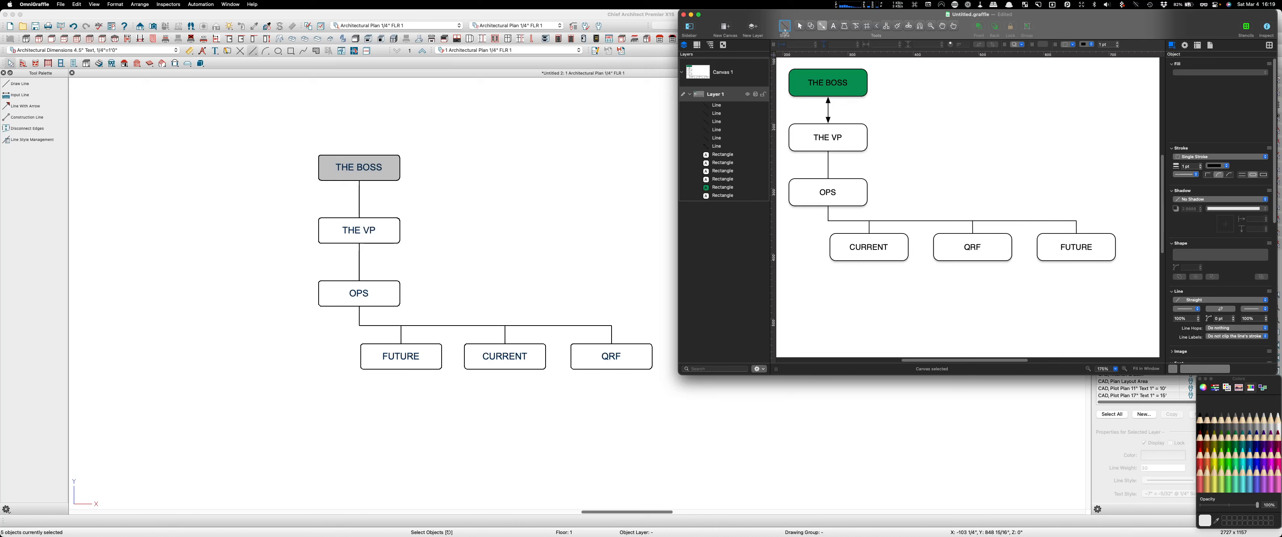
pyautogui.click(785, 27)
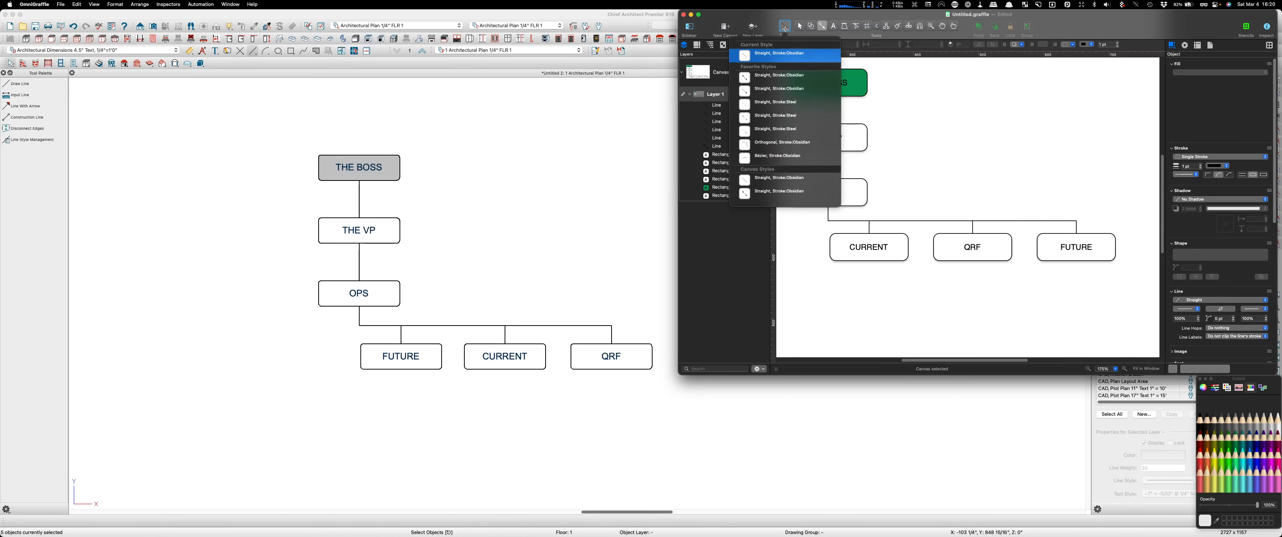
pyautogui.click(770, 16)
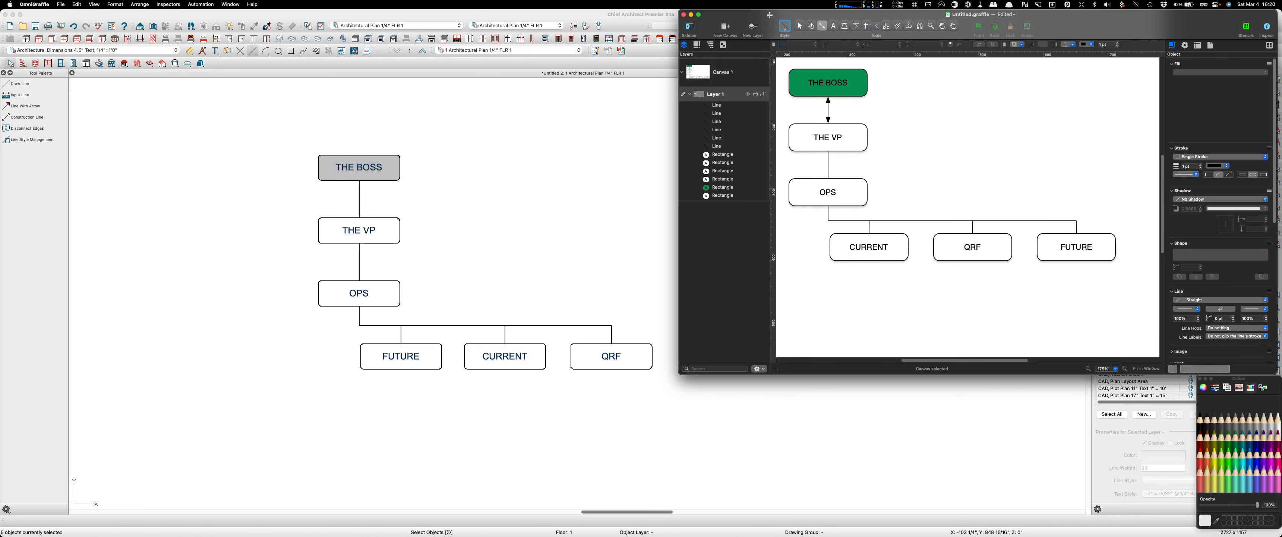